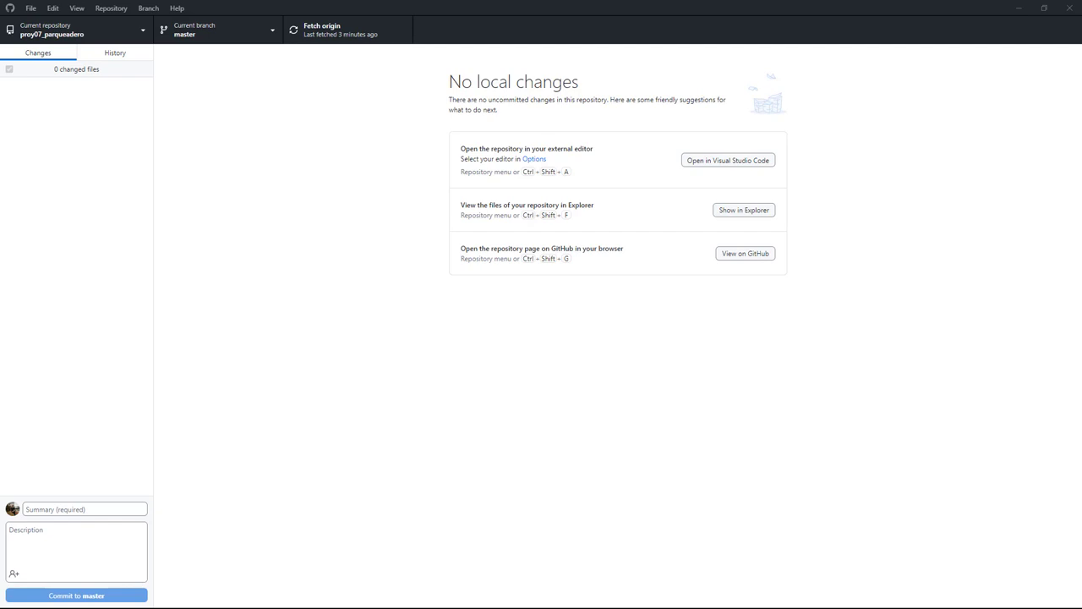
# Leave GitHub Desktop's 'No local changes' view for proy07_parqueadero and go to Visual Studio Code.
pyautogui.hotkey('alt', 'Tab')
# Review the sede_crear route and current_user's type in routes.py, then return to the Sedes page.
pyautogui.scroll(3, 515, 245)
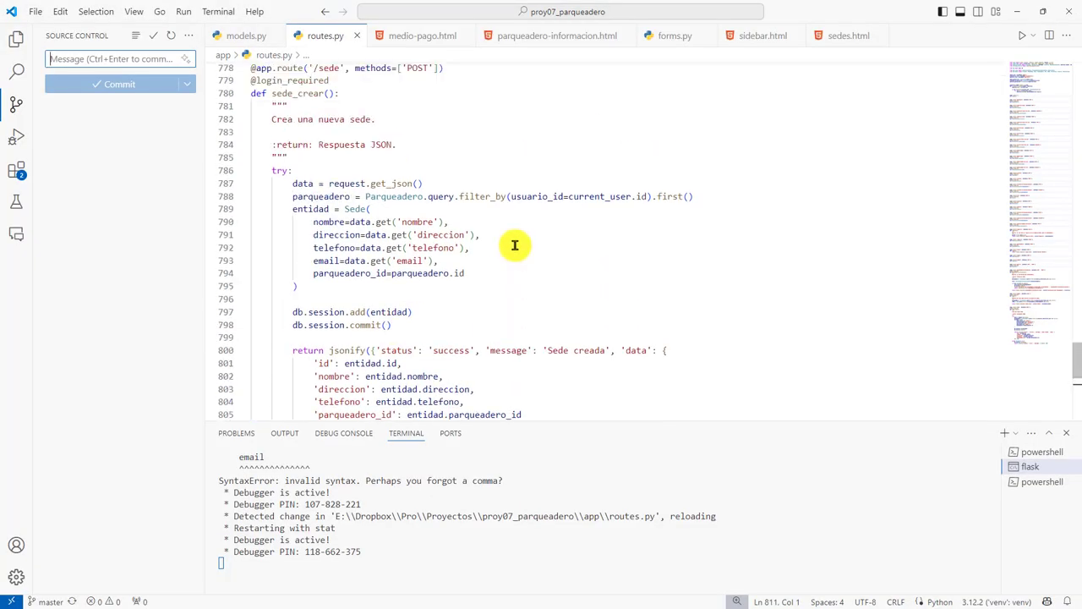
pyautogui.scroll(-6, 514, 245)
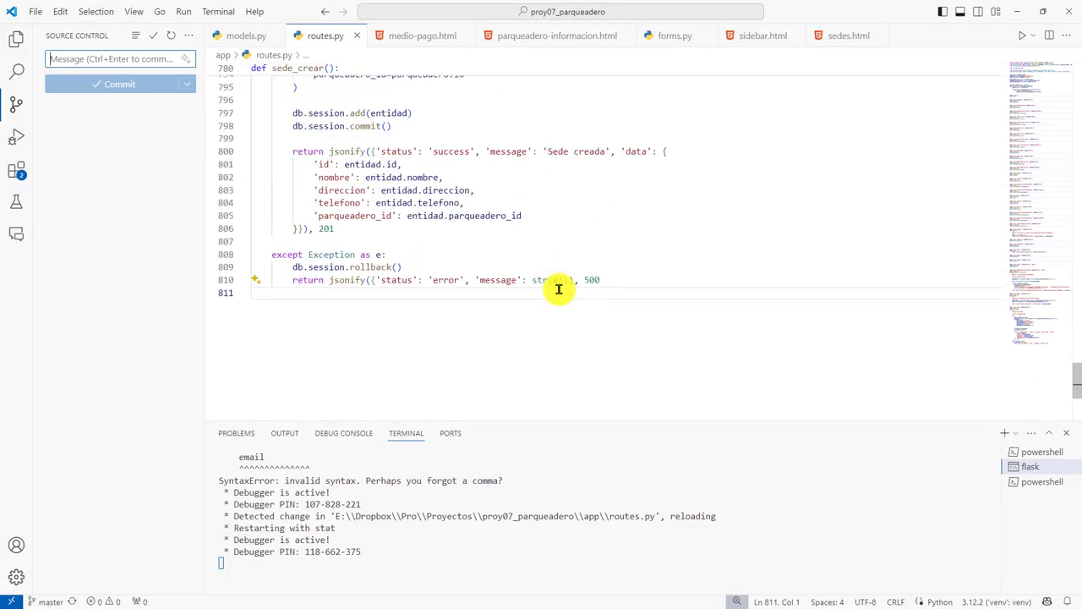
pyautogui.scroll(3, 565, 296)
pyautogui.scroll(-1, 572, 303)
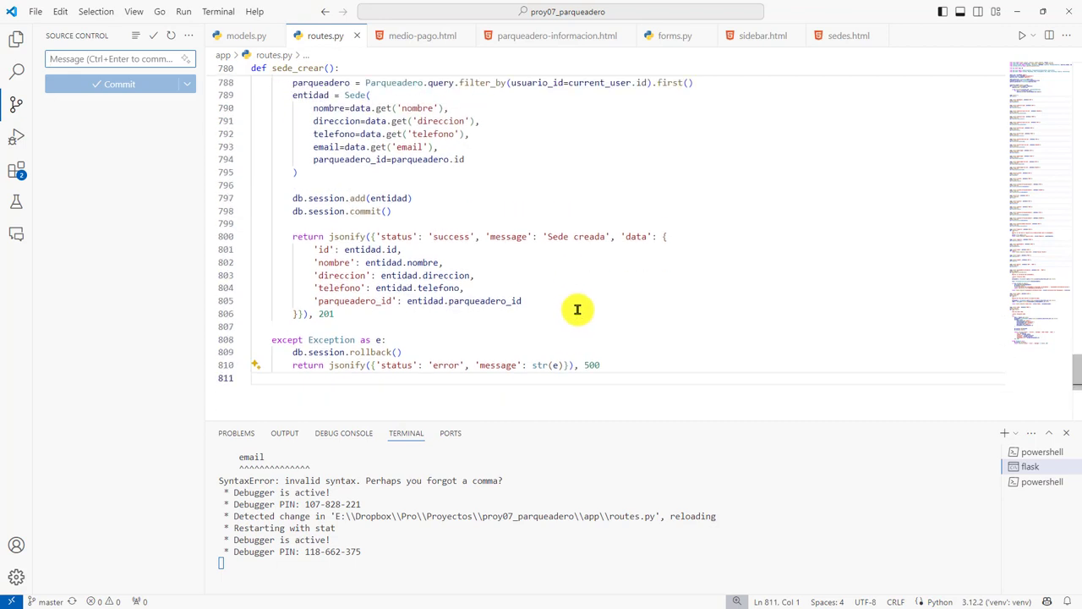
pyautogui.scroll(7, 575, 305)
pyautogui.moveTo(583, 311)
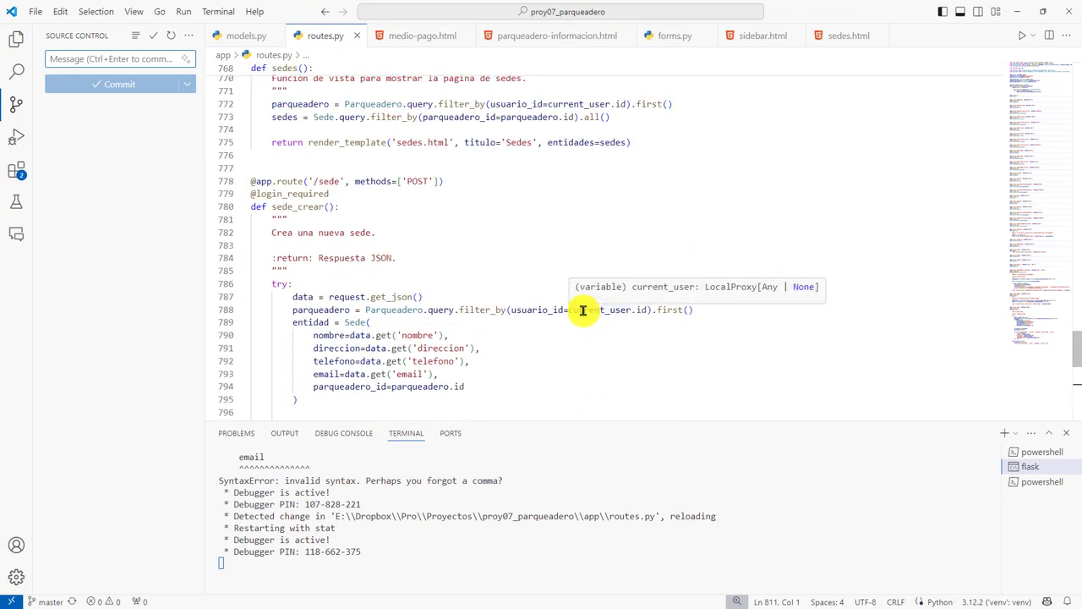
pyautogui.scroll(-3, 548, 338)
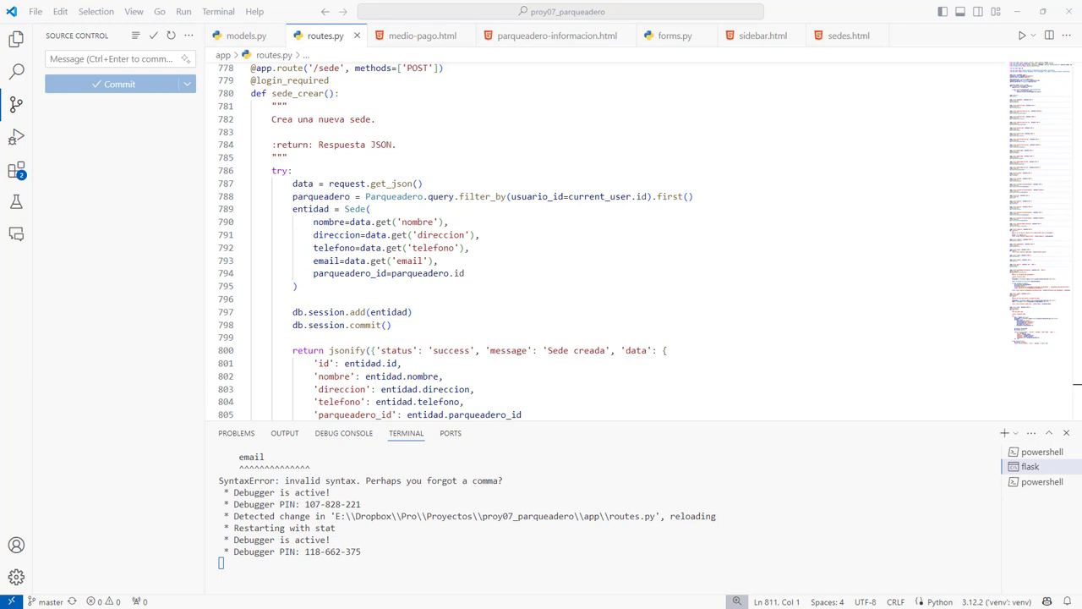
pyautogui.hotkey('alt', 'Tab')
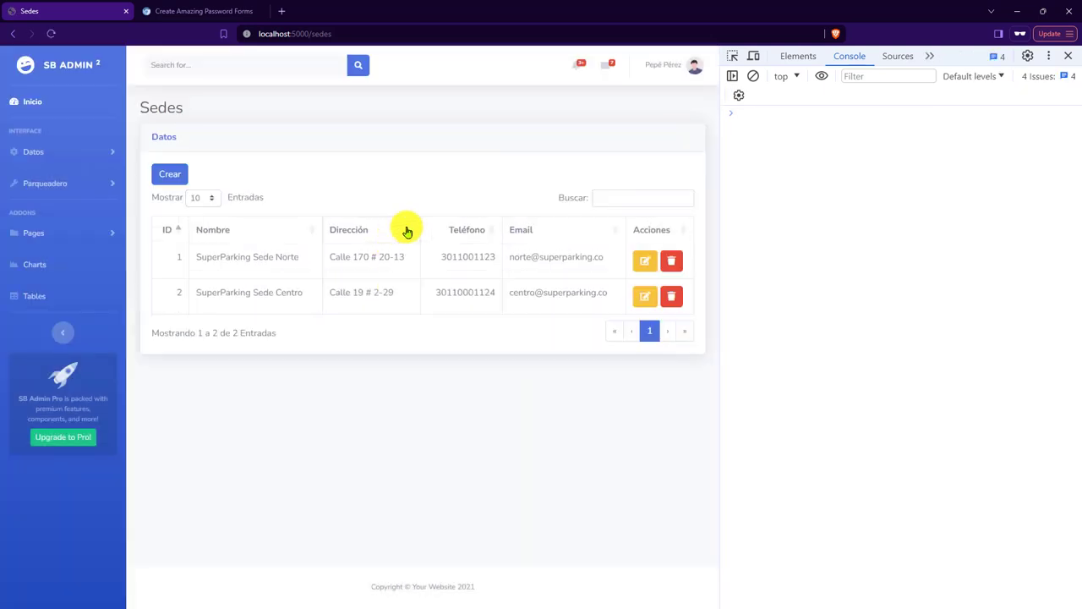
# Abandon the first create attempt and copy the existing name 'SuperParking Sede Norte'.
pyautogui.click(167, 175)
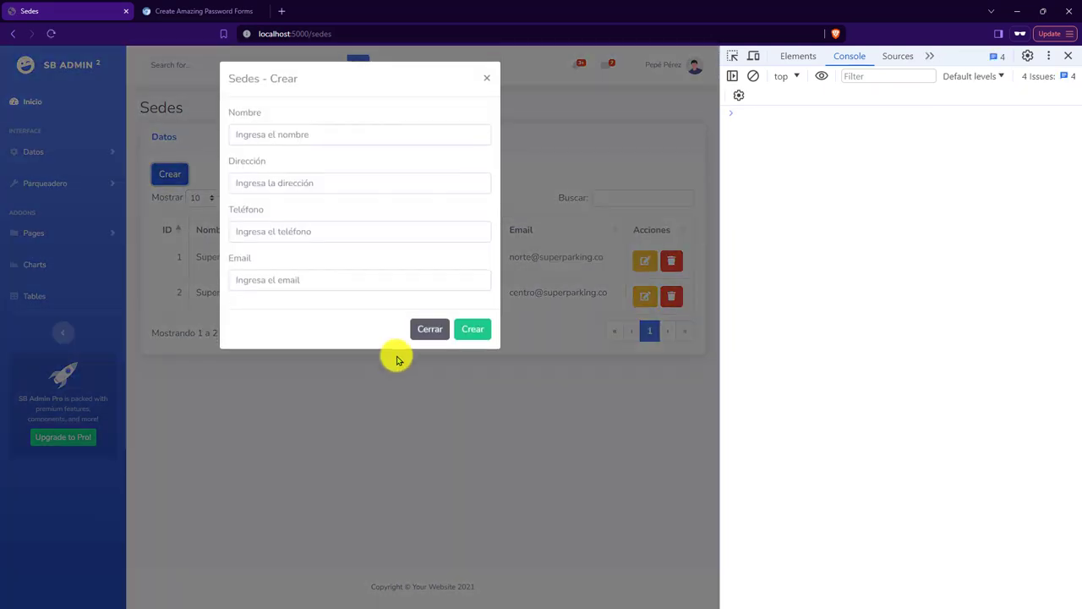
pyautogui.click(329, 128)
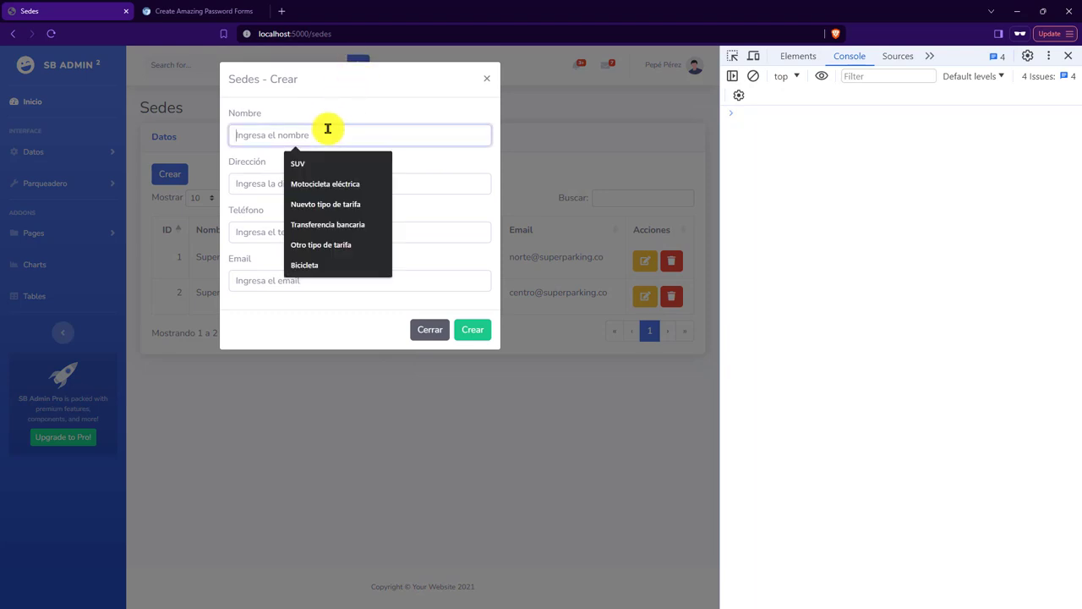
pyautogui.write('Sede')
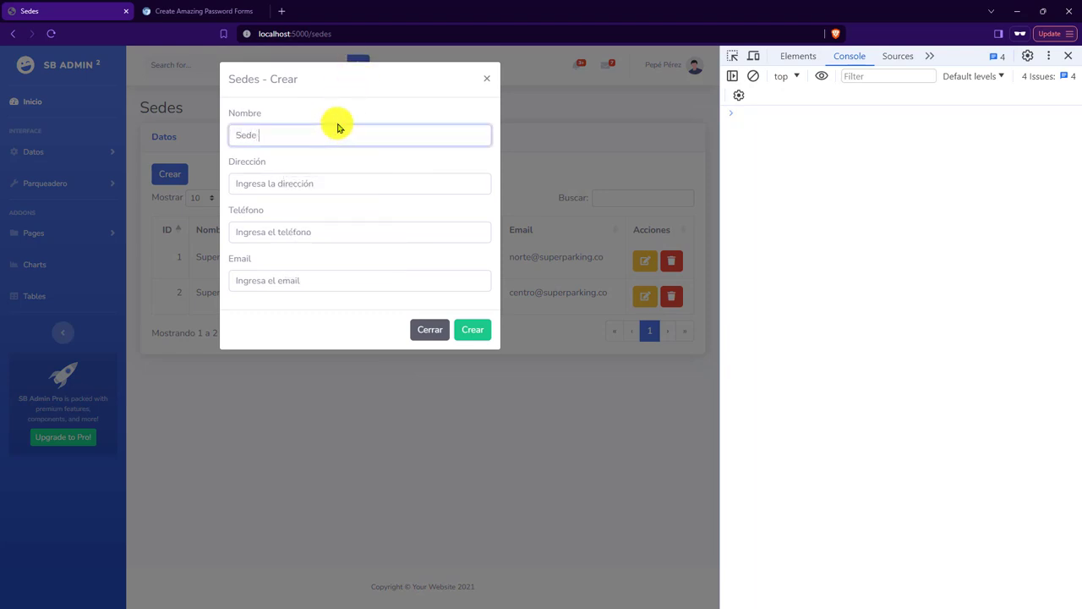
pyautogui.press('BackSpace')
pyautogui.press('BackSpace')
pyautogui.press('BackSpace')
pyautogui.press('BackSpace')
pyautogui.press('BackSpace')
pyautogui.write('Su')
pyautogui.click(416, 327)
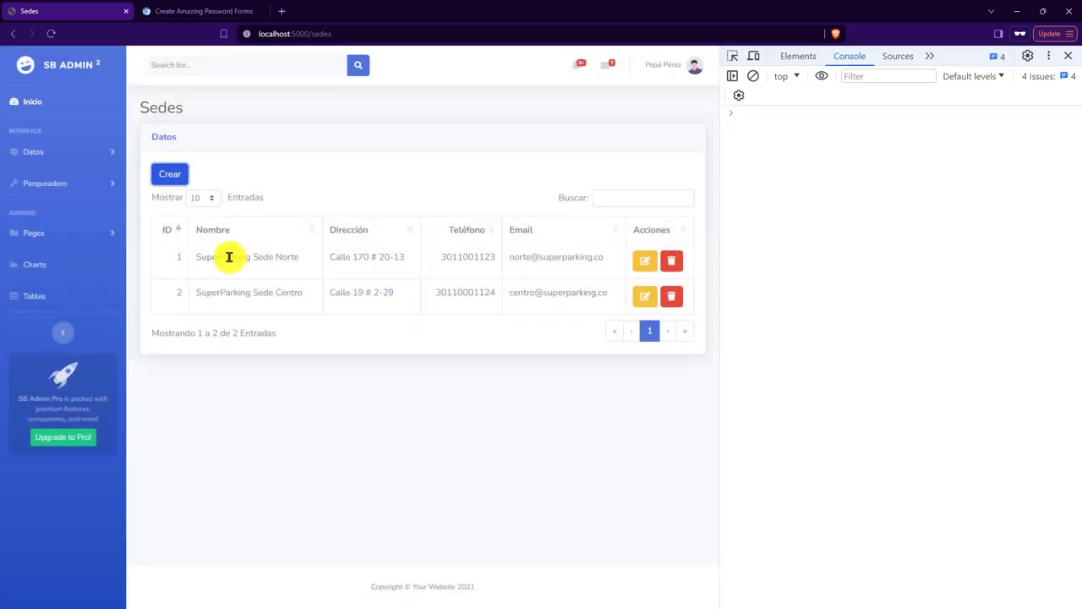
pyautogui.tripleClick(225, 256)
pyautogui.hotkey('ctrl', 'c')
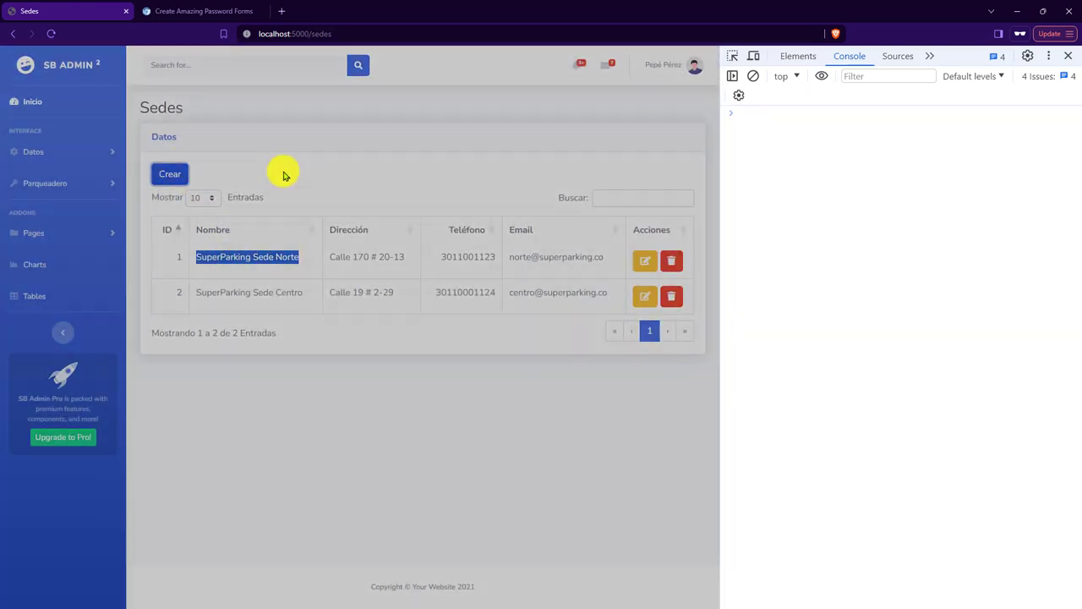
# In a new Crear form, set Nombre to 'SuperParking Sede Occidente'.
pyautogui.click(170, 174)
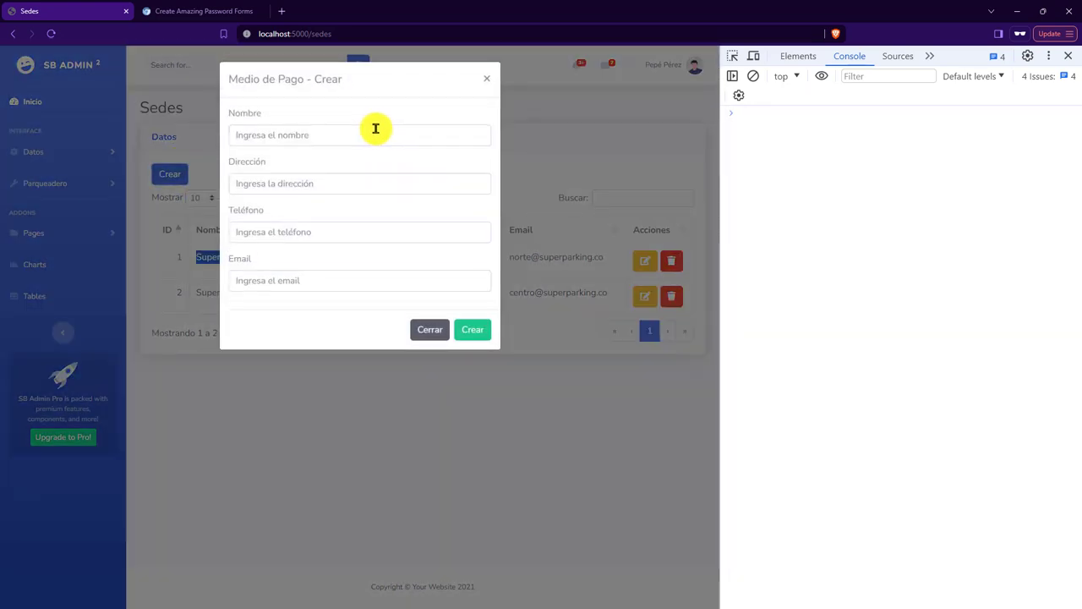
pyautogui.click(374, 131)
pyautogui.hotkey('ctrl', 'v')
pyautogui.press('BackSpace')
pyautogui.press('BackSpace')
pyautogui.press('BackSpace')
pyautogui.press('BackSpace')
pyautogui.press('BackSpace')
pyautogui.write('Occ')
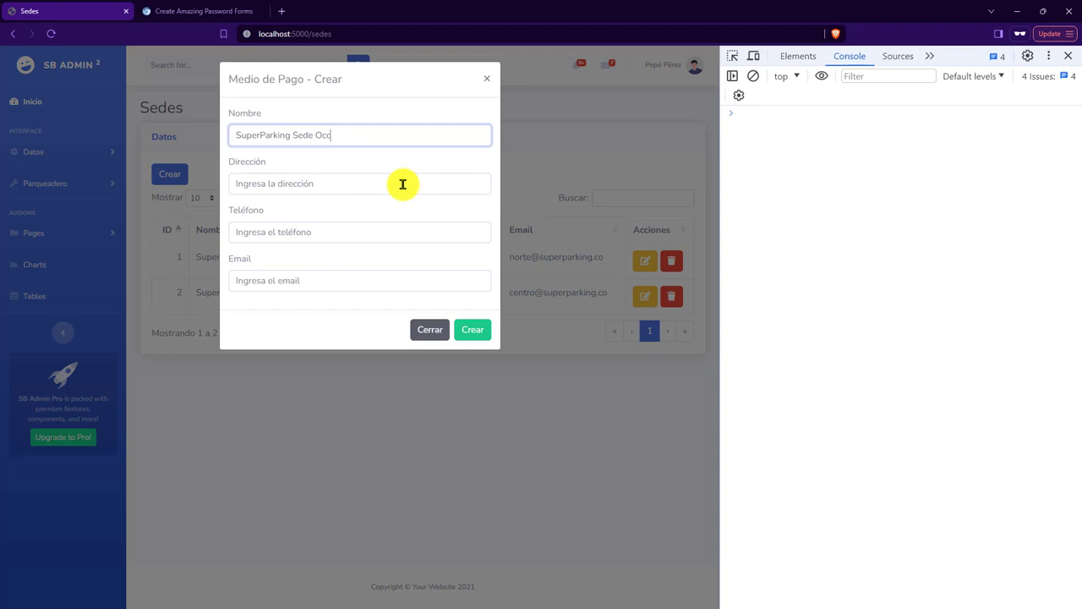
pyautogui.write('idente')
pyautogui.click(403, 183)
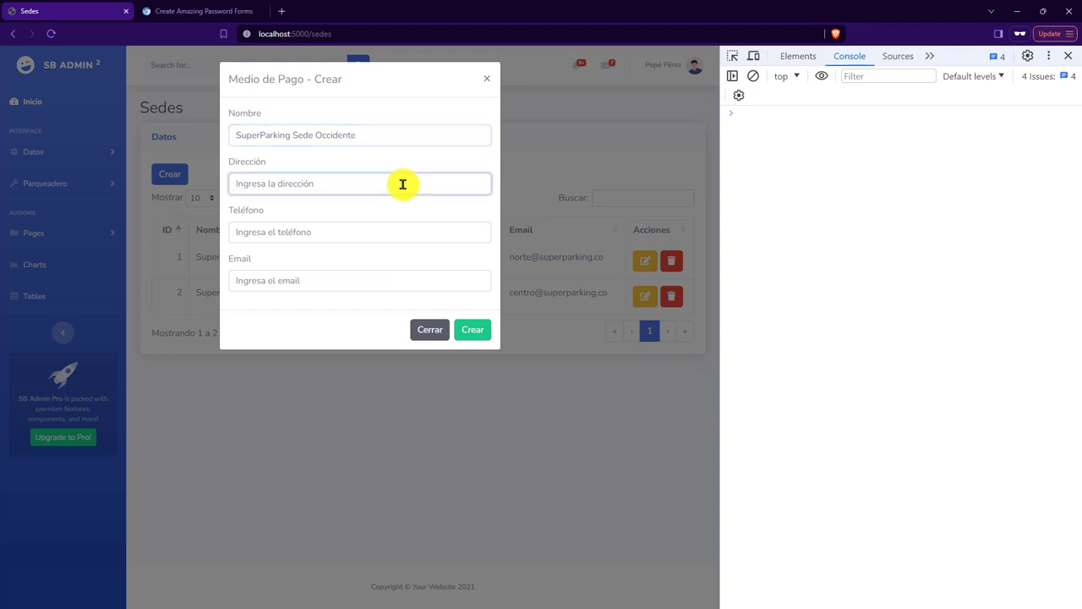
pyautogui.write('CAll')
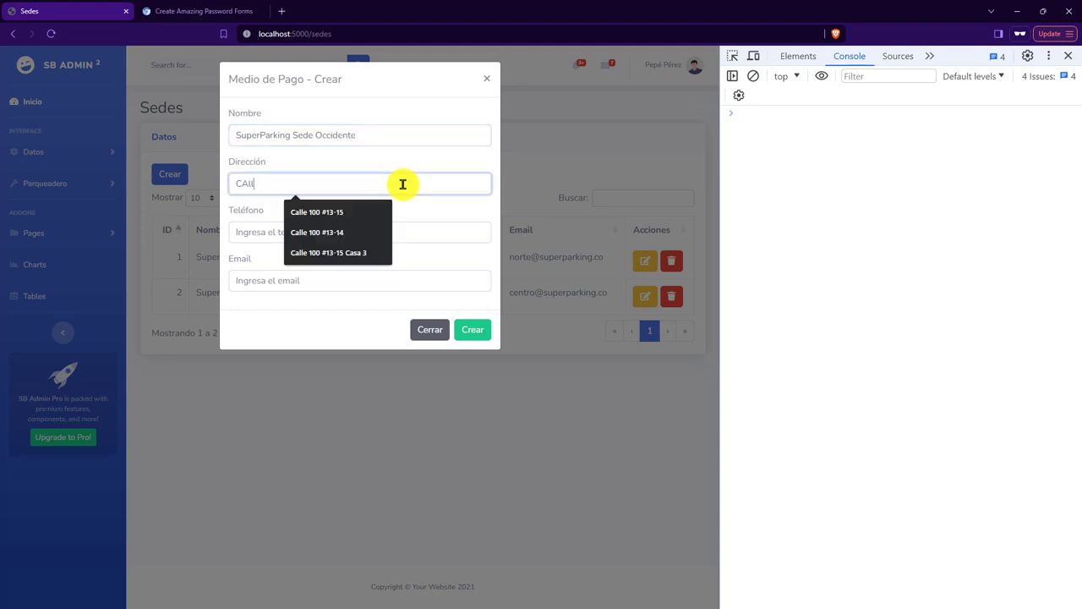
pyautogui.press('BackSpace')
pyautogui.press('BackSpace')
pyautogui.write('a')
pyautogui.press('BackSpace')
pyautogui.press('BackSpace')
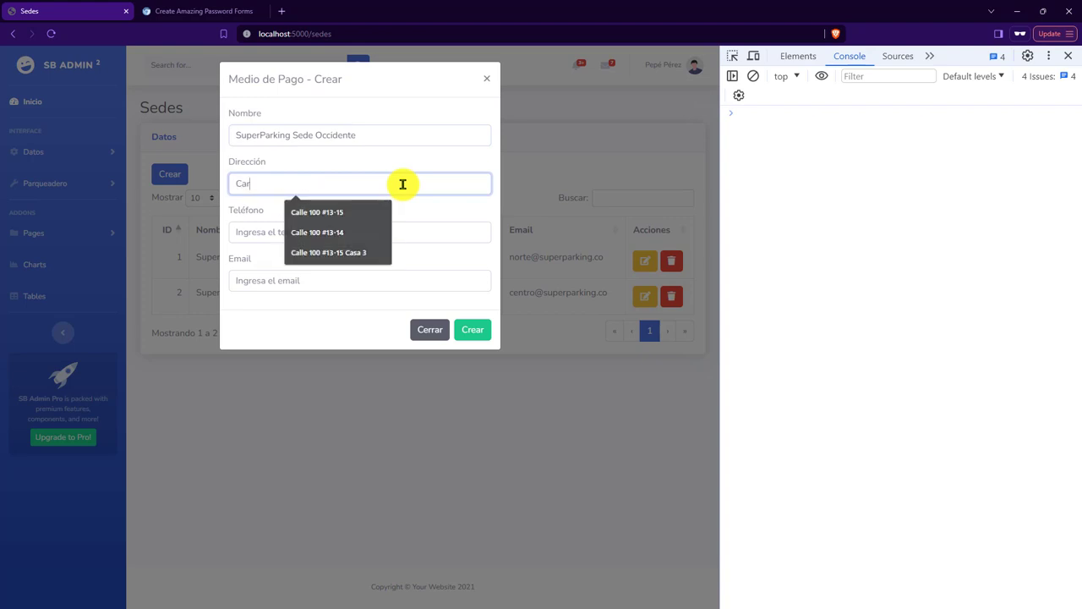
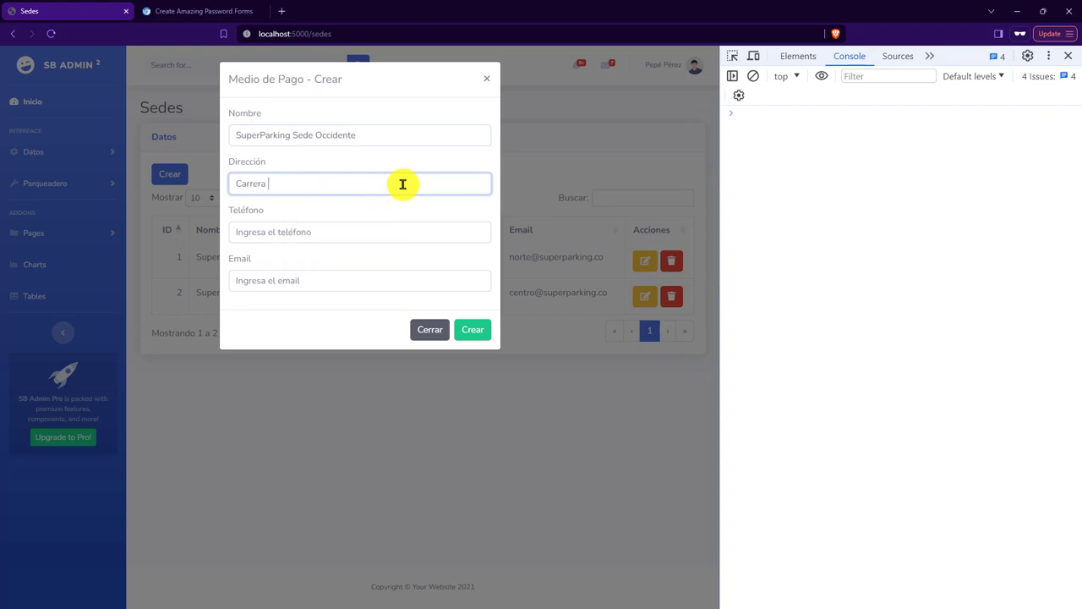
pyautogui.hotkey('ctrl', 'a')
# Fill in the sede's phone number in Teléfono.
pyautogui.click(326, 232)
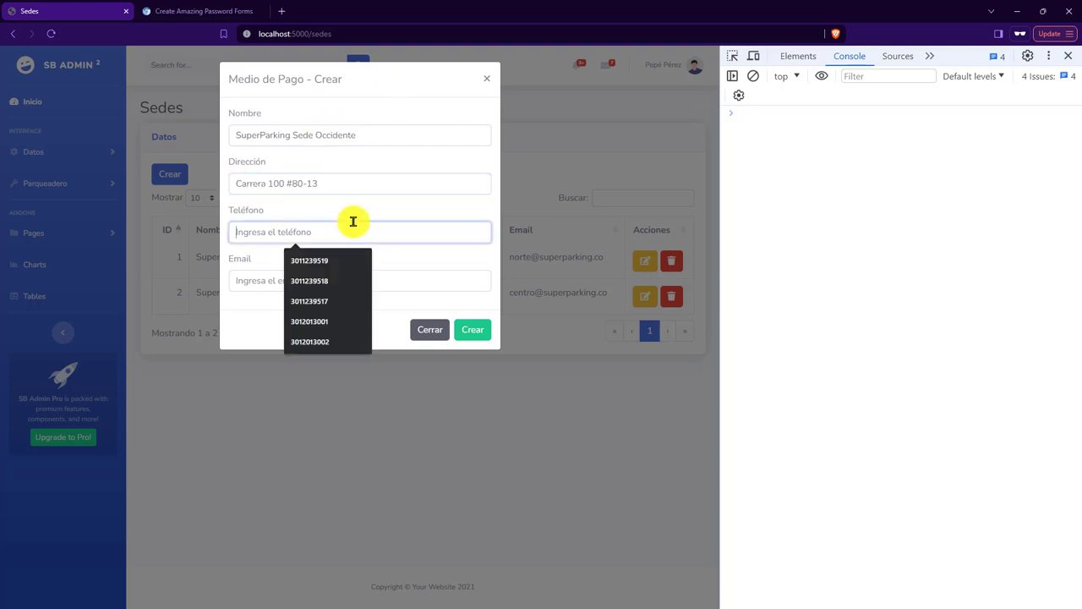
pyautogui.press('Down')
pyautogui.press('Return')
pyautogui.press('BackSpace')
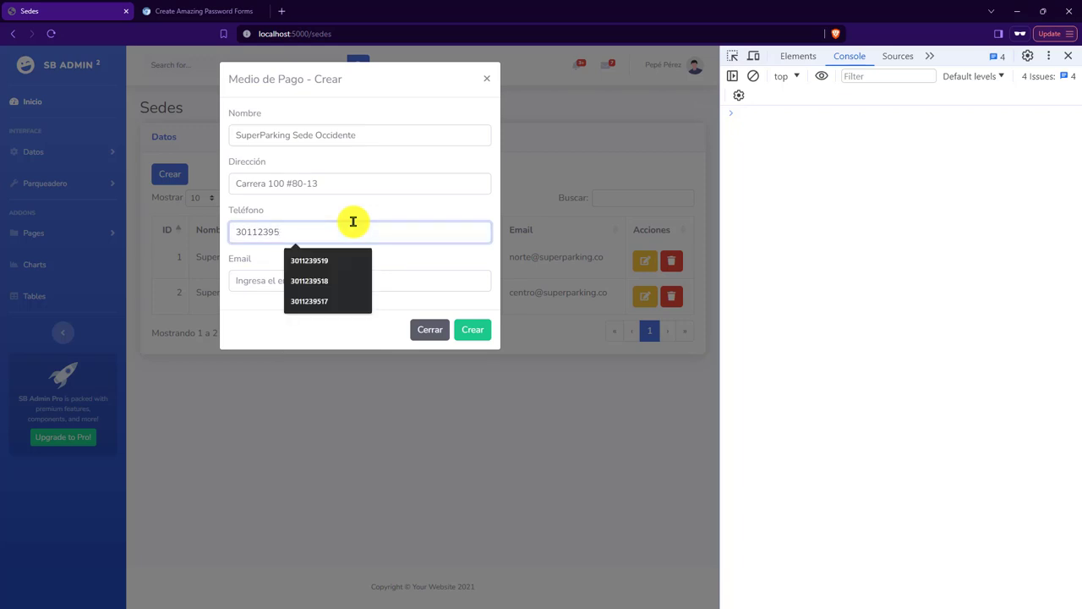
pyautogui.write('20')
# Enter the sede's e-mail address and save the new sede.
pyautogui.press('Tab')
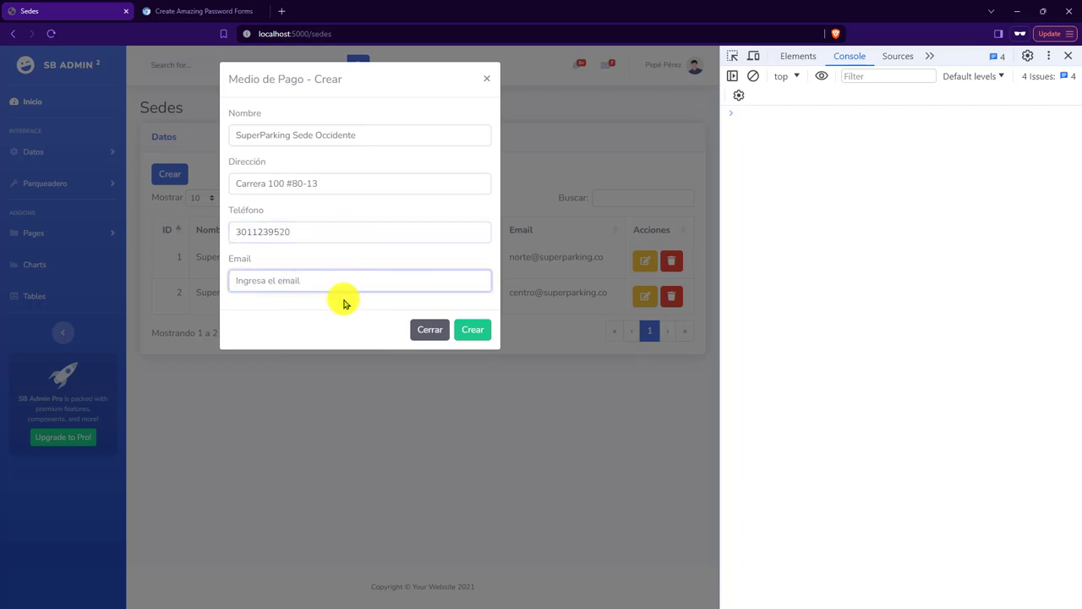
pyautogui.hotkey('ctrl', 'a')
pyautogui.click(370, 317)
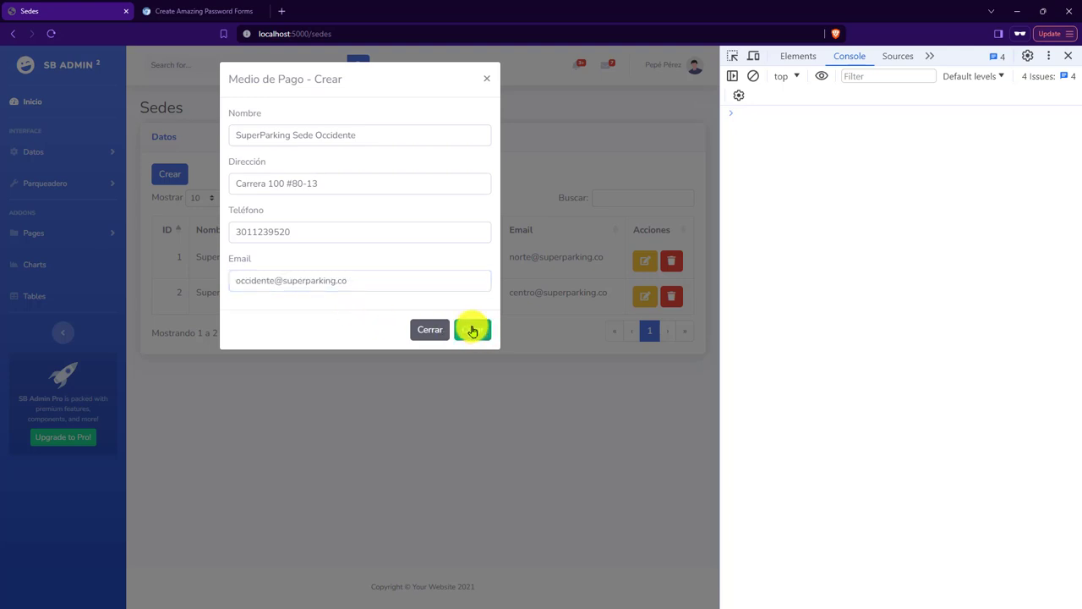
pyautogui.click(472, 329)
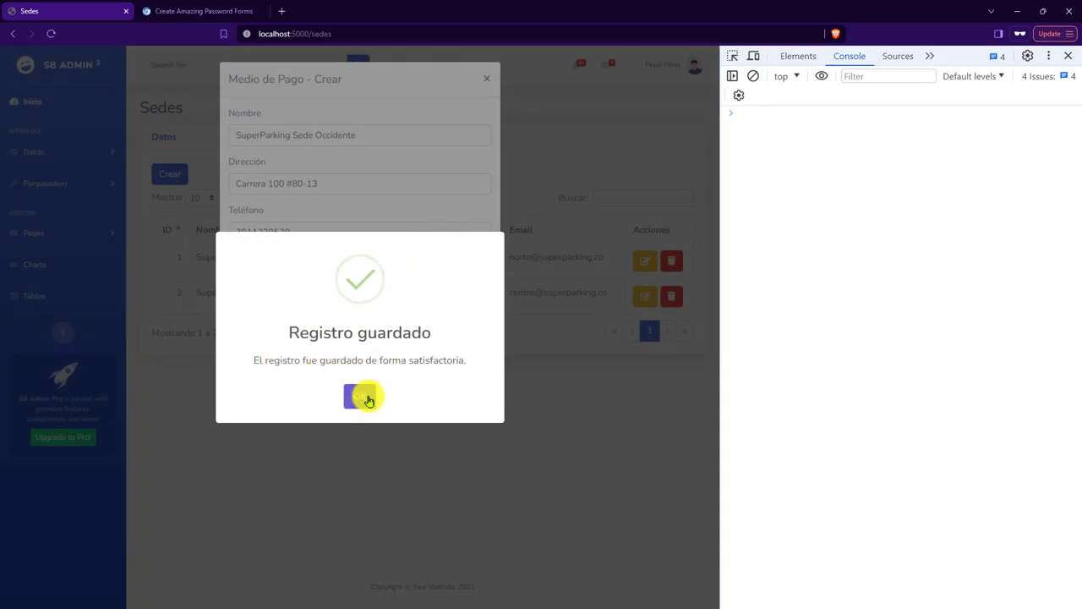
# Dismiss the save confirmation and DataTables warning, and reload so sede 3 appears in the table.
pyautogui.click(369, 400)
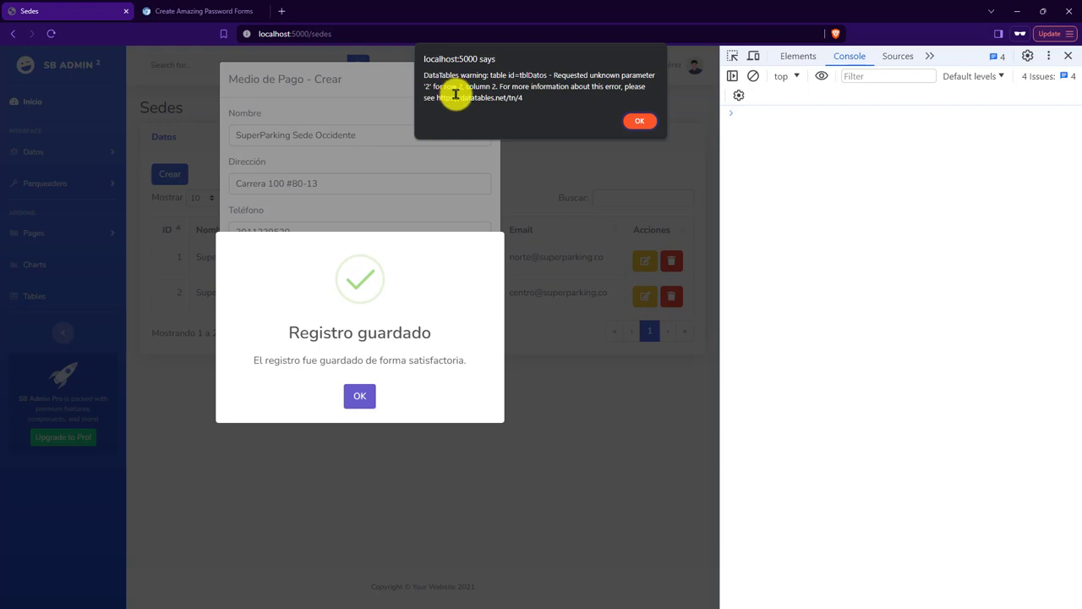
pyautogui.click(638, 123)
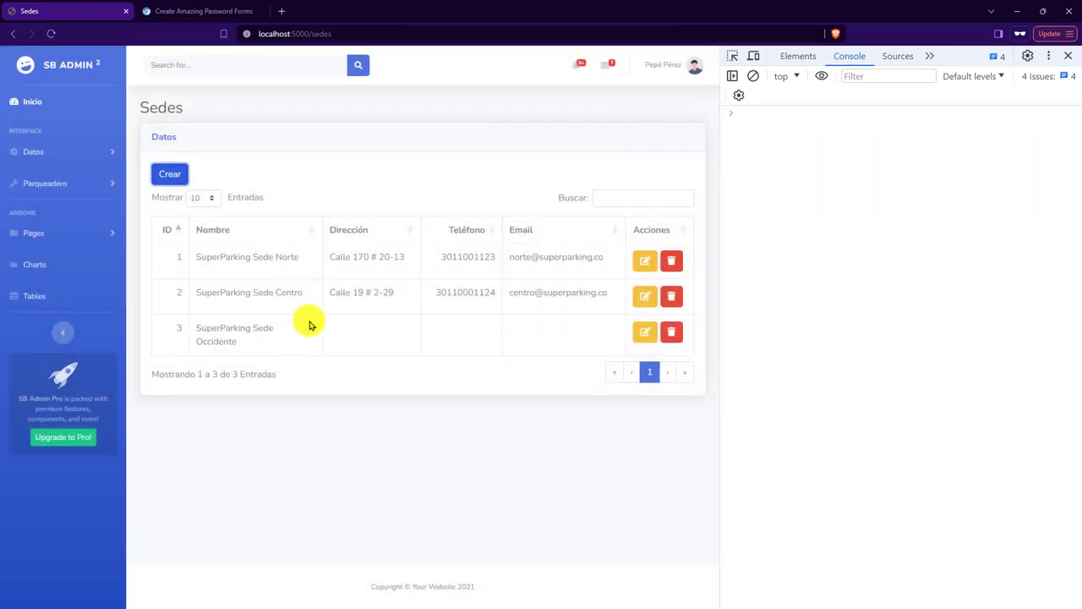
pyautogui.press('F5')
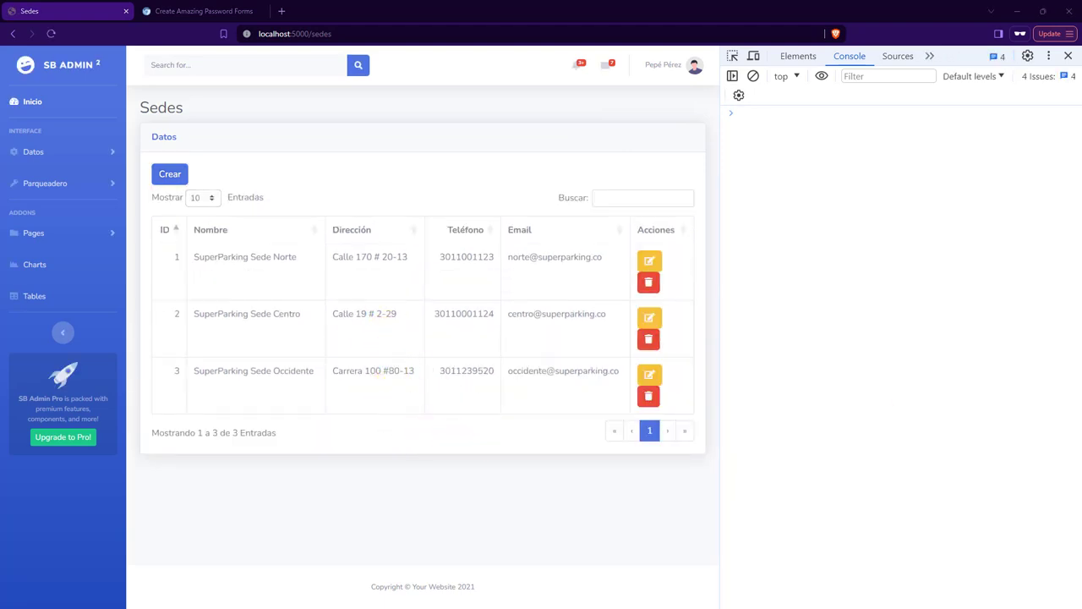
pyautogui.hotkey('alt', 'Tab')
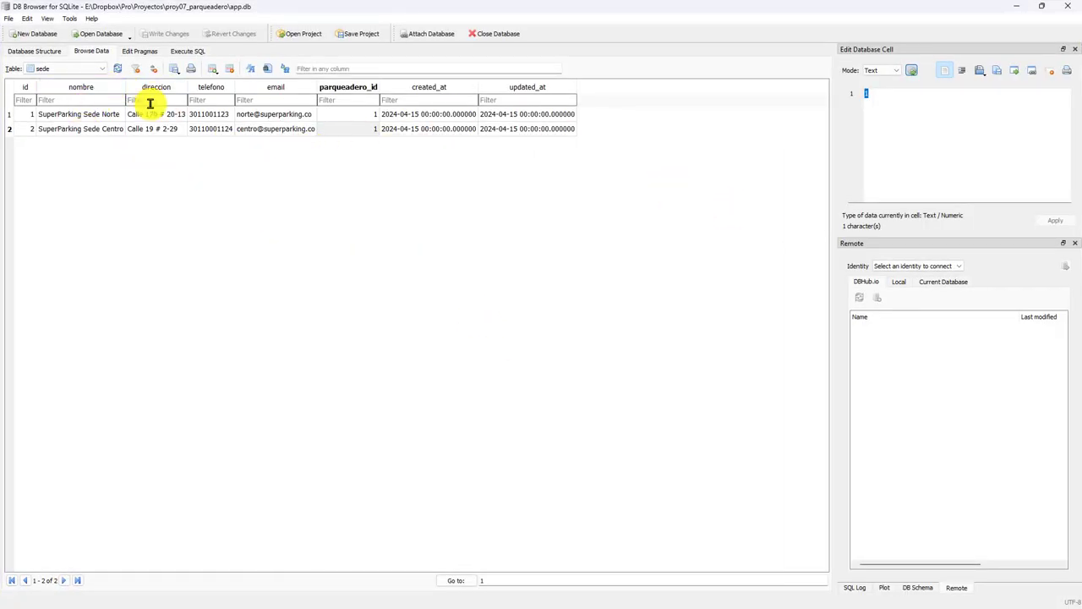
# Refresh the sede table in DB Browser, check row 3's nombre, then return to routes.py.
pyautogui.click(118, 68)
pyautogui.click(103, 144)
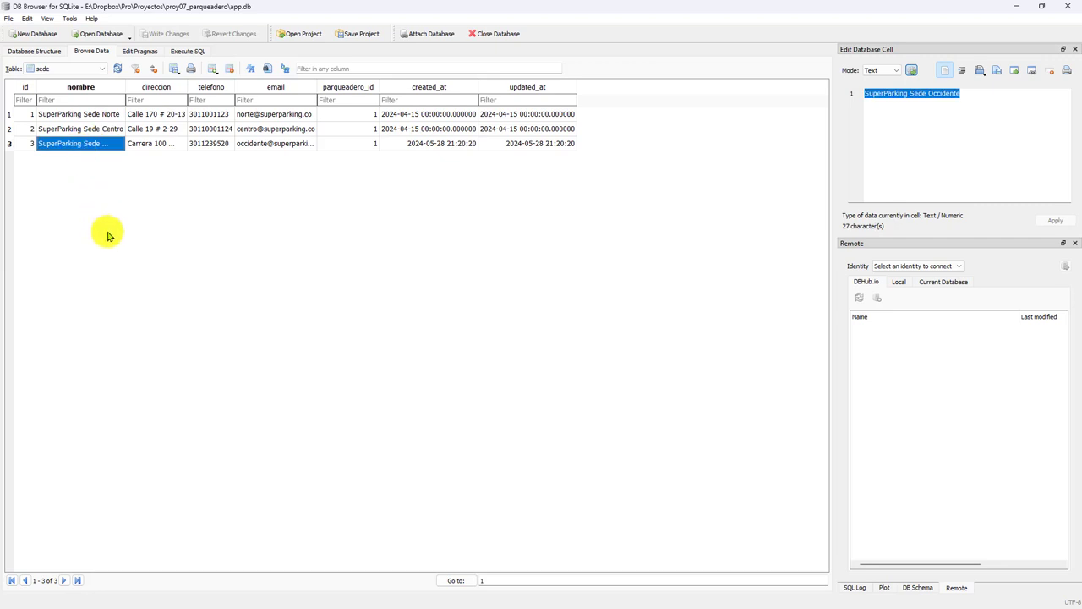
pyautogui.hotkey('alt', 'Tab')
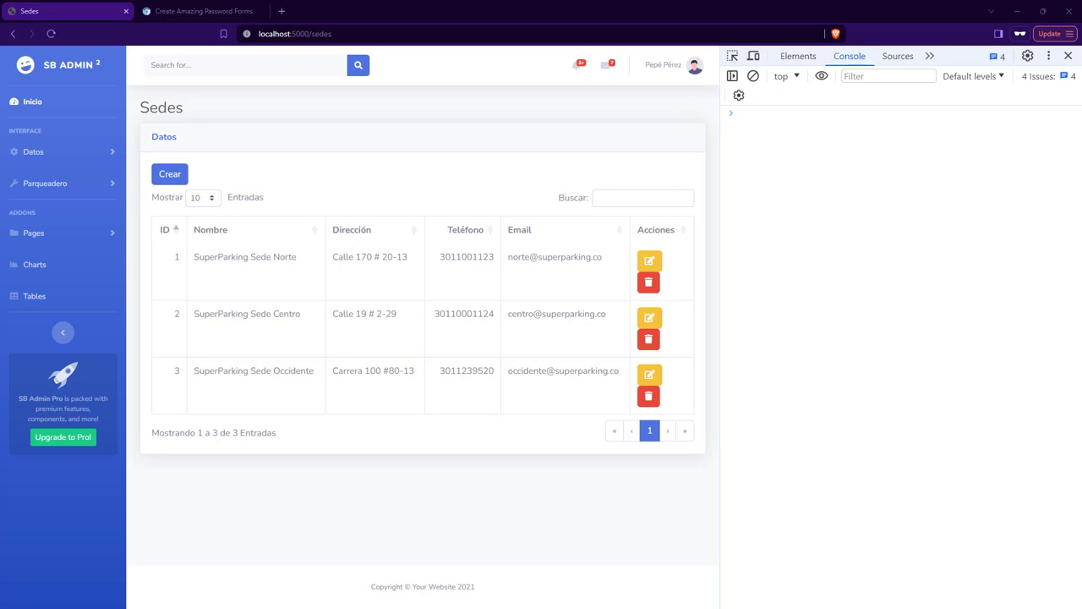
pyautogui.hotkey('alt', 'Tab')
pyautogui.click(454, 181)
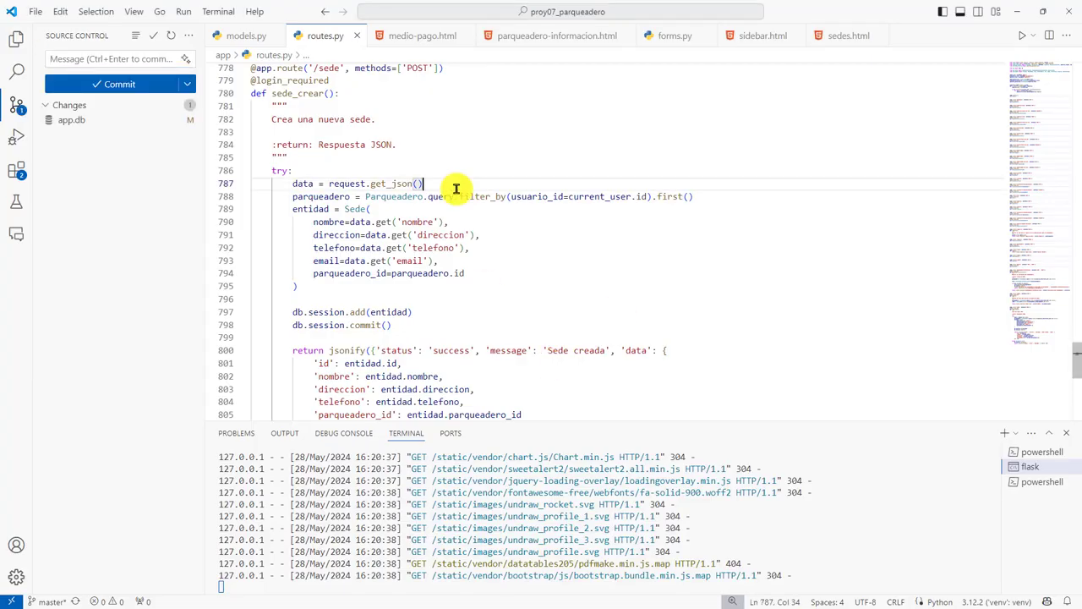
# Open sedes.html and locate the row-adding code around line 154.
pyautogui.click(842, 37)
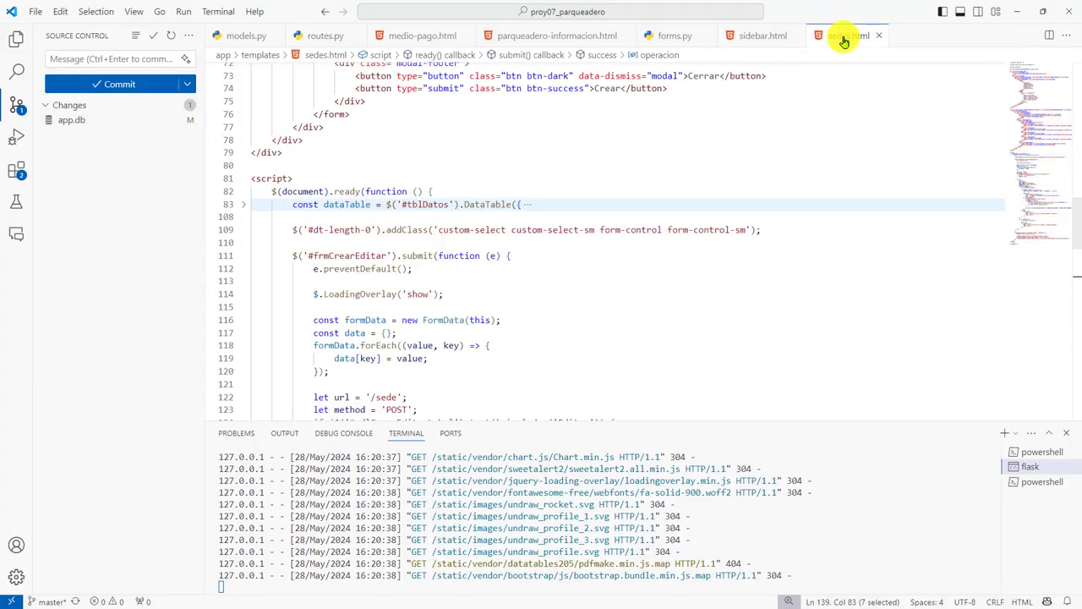
pyautogui.scroll(-15, 534, 304)
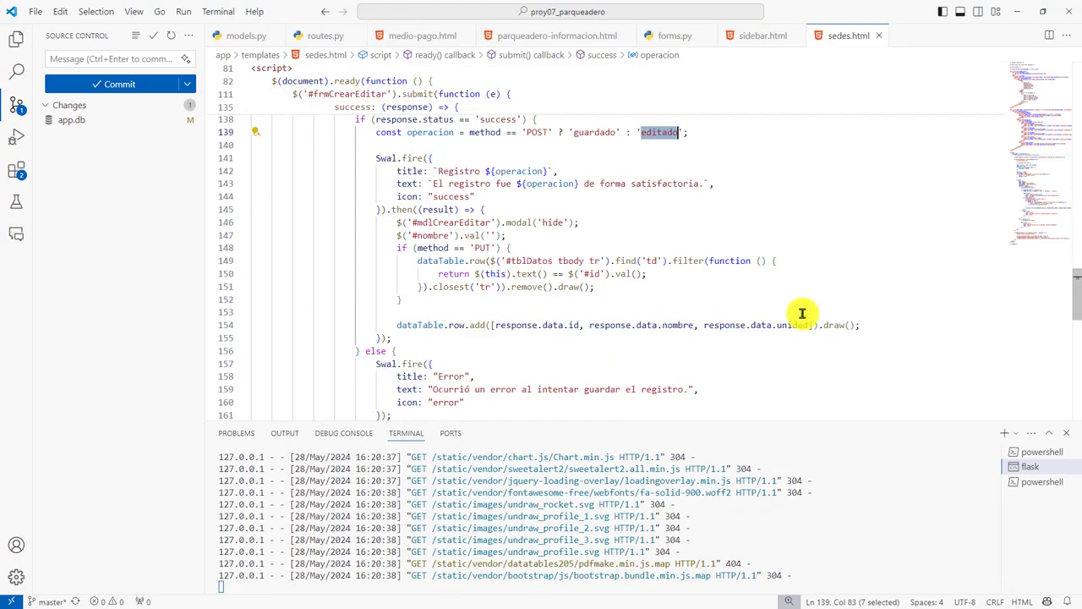
pyautogui.scroll(2, 799, 317)
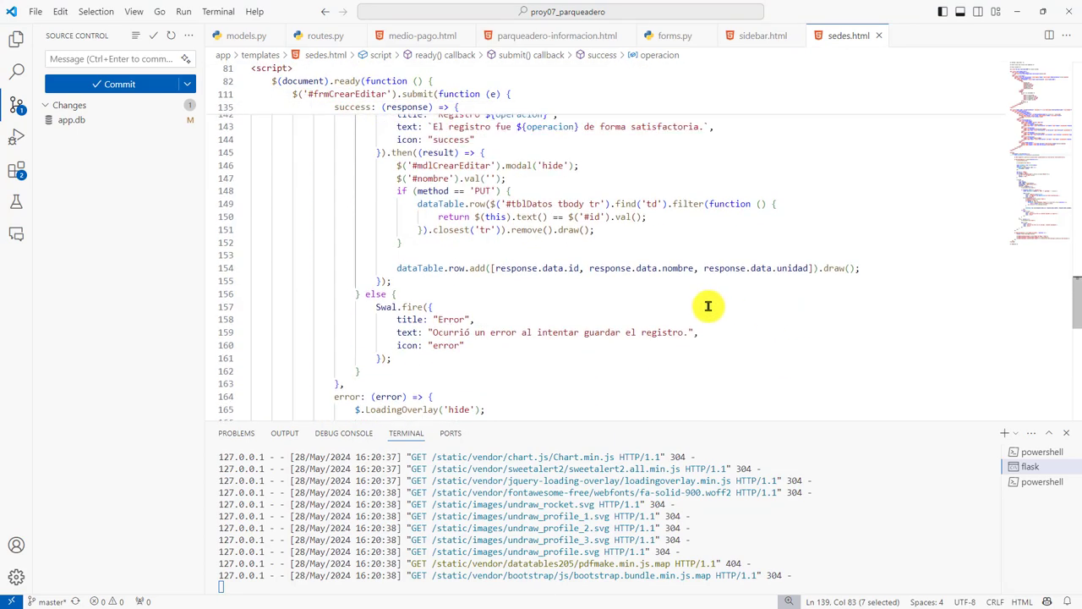
pyautogui.scroll(3, 512, 282)
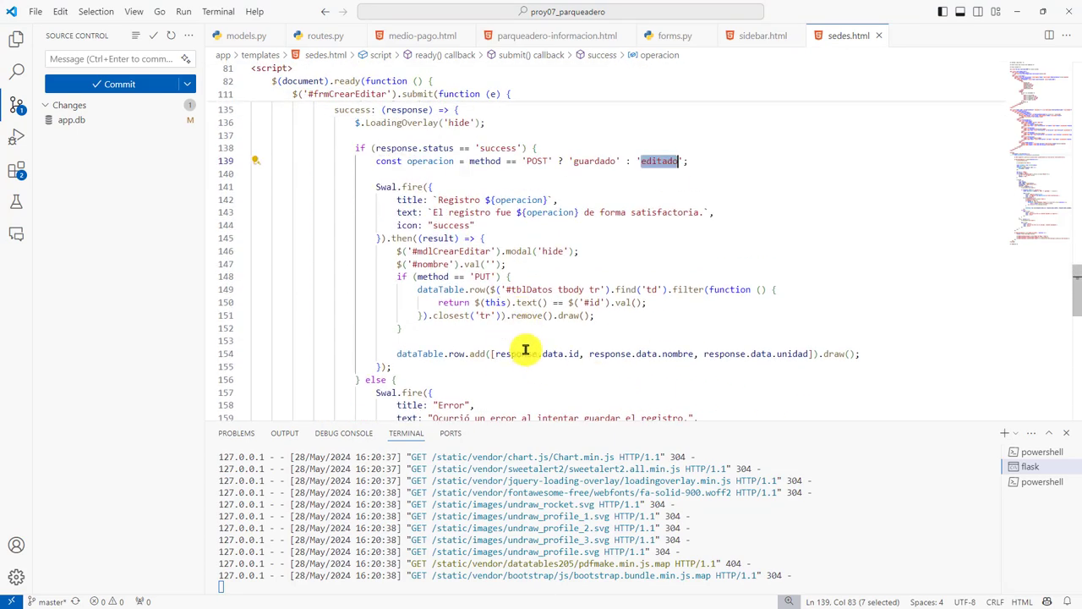
# Replace response.data.unidad on line 154 with response.data.direccion, telefono and email.
pyautogui.click(590, 354)
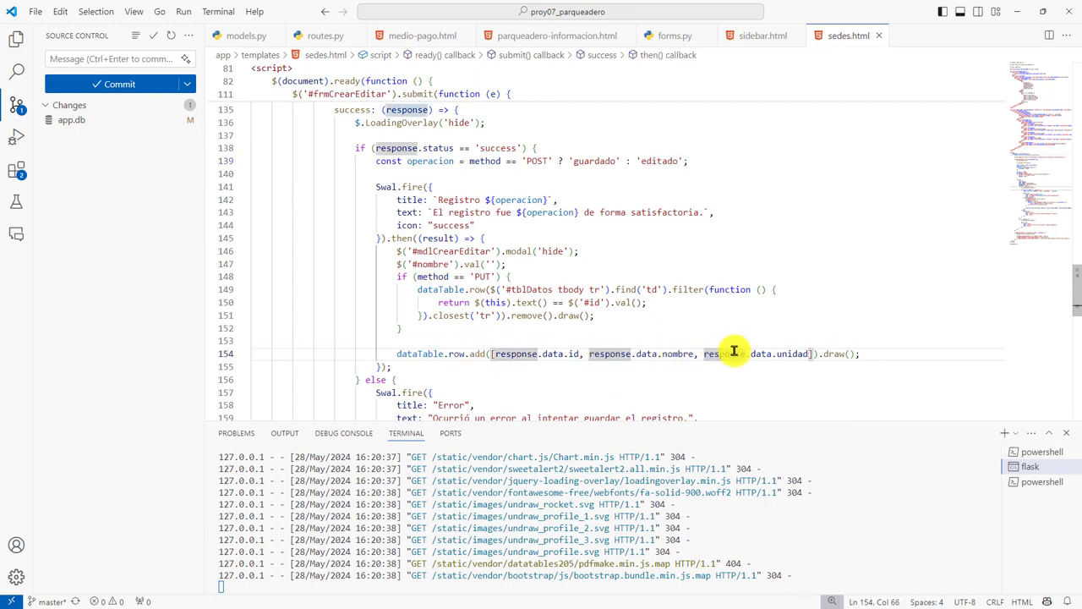
pyautogui.click(699, 353)
pyautogui.doubleClick(719, 354)
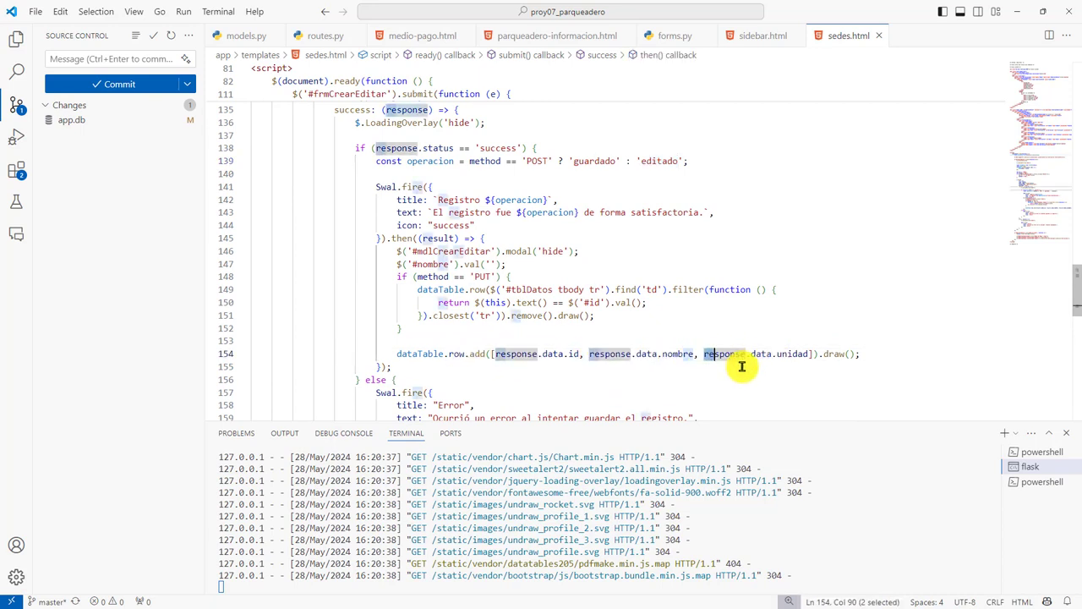
pyautogui.hotkey('shift', 'End')
pyautogui.press('Delete')
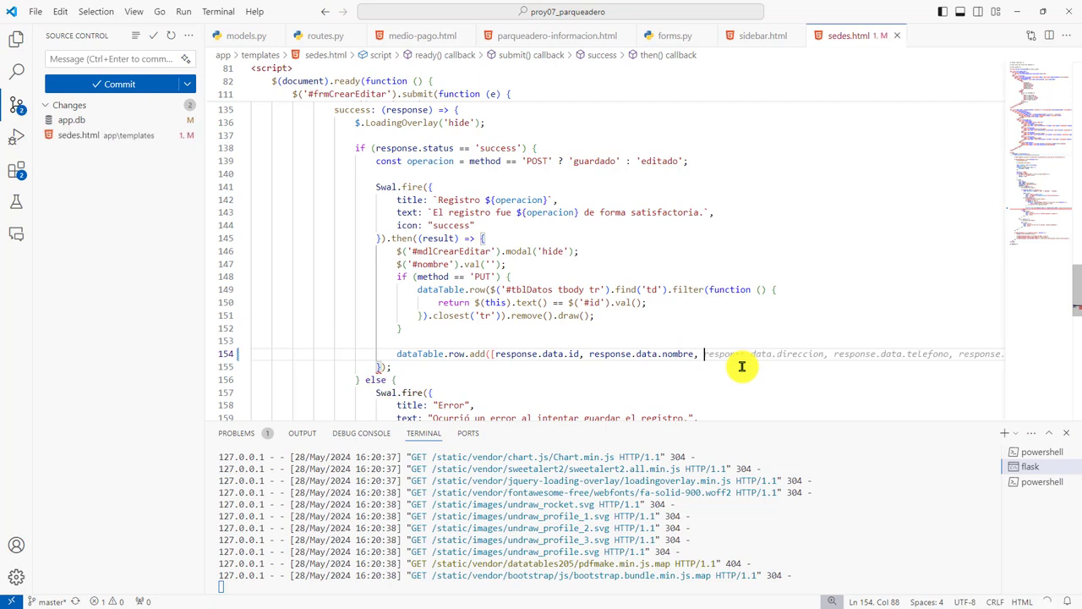
pyautogui.press('Tab')
pyautogui.hscroll(3, 827, 364)
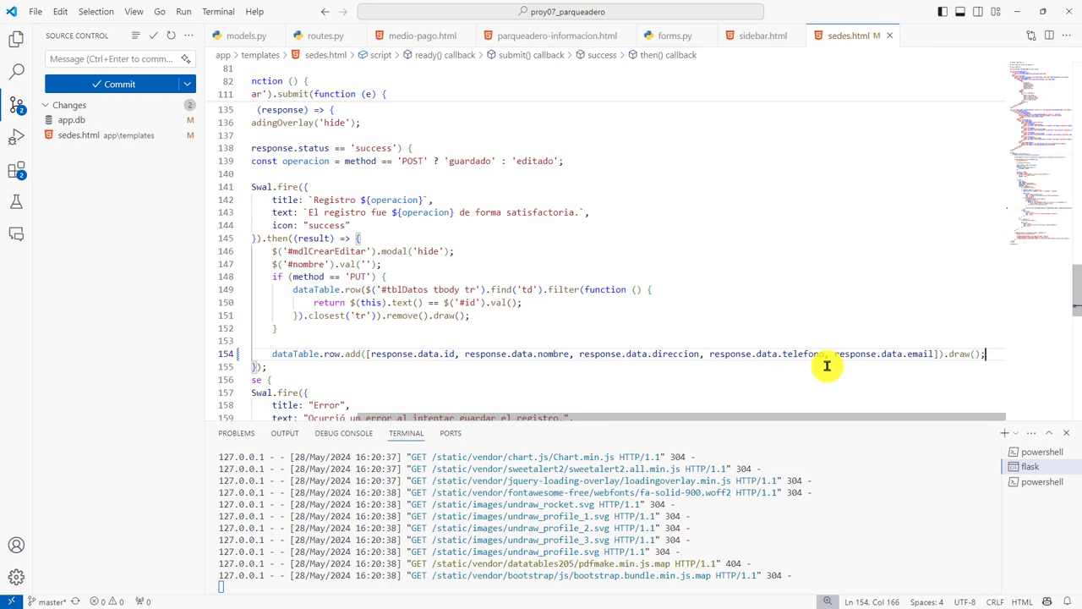
pyautogui.hscroll(-3, 824, 368)
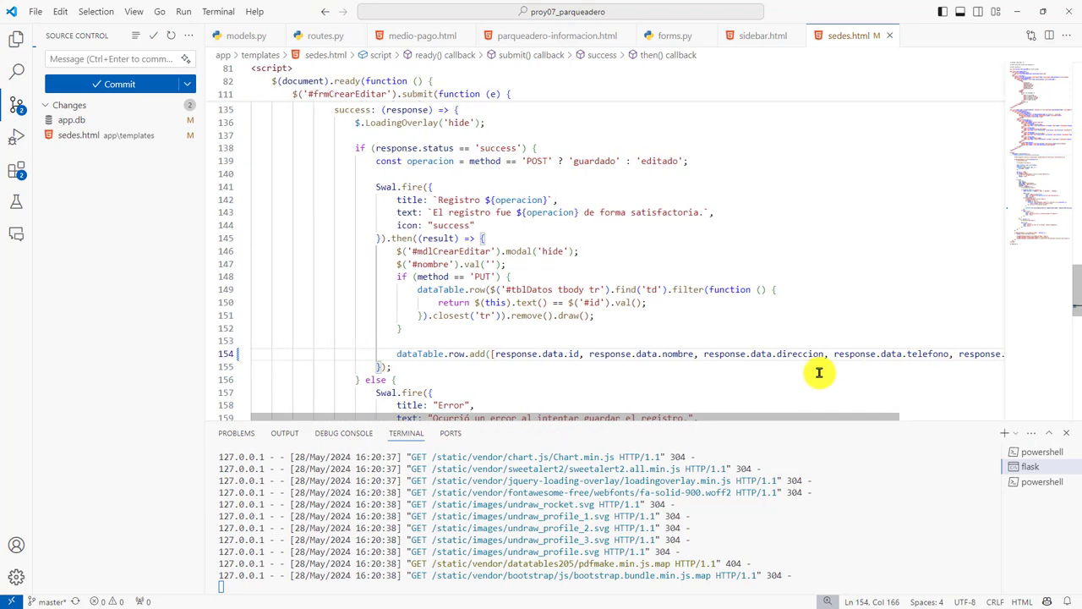
pyautogui.click(629, 381)
pyautogui.scroll(-3, 575, 372)
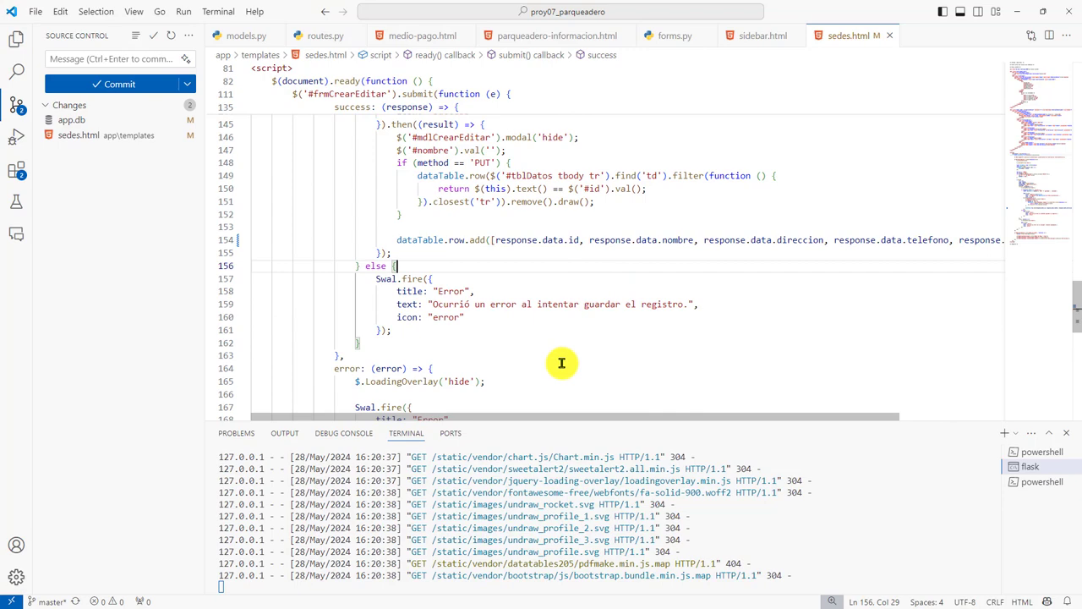
pyautogui.scroll(3, 507, 253)
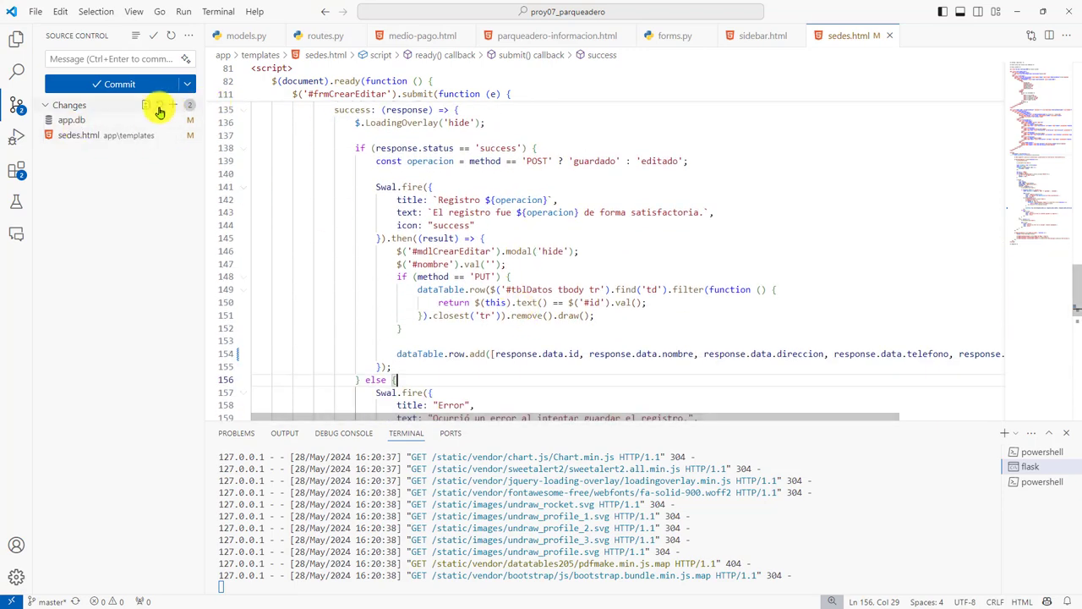
# Stage all changes and commit with message 'Adición de datos al DataTable después de crear un registro de sede'.
pyautogui.click(165, 78)
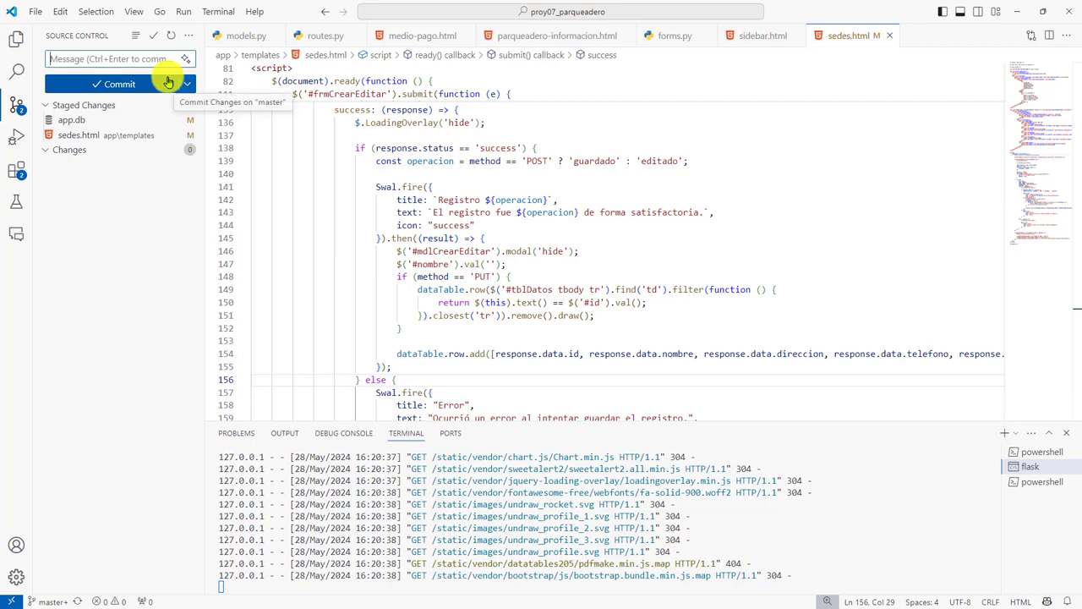
pyautogui.write('Adición de')
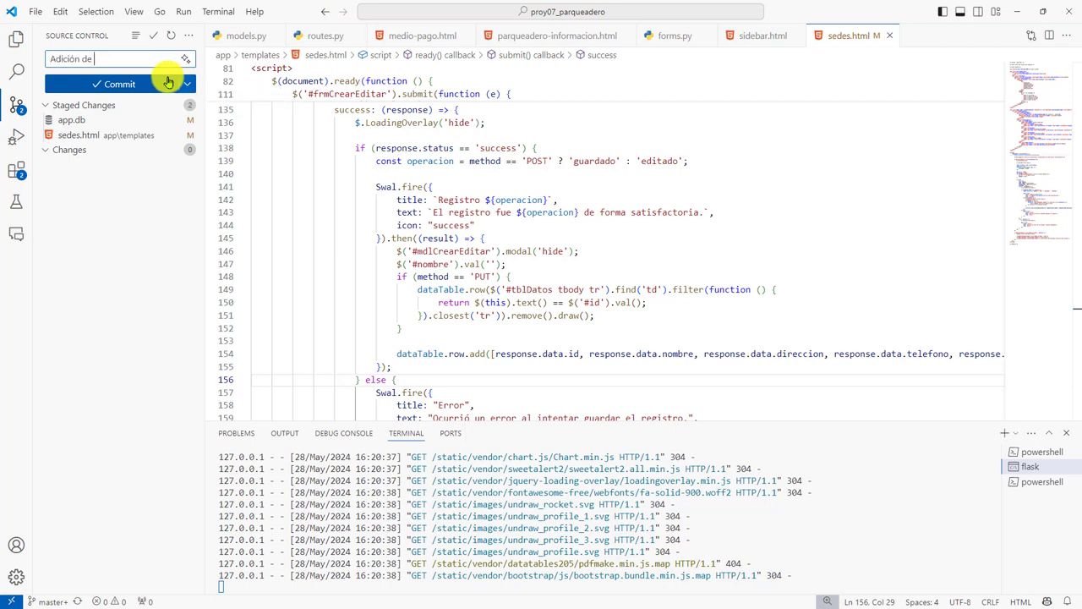
pyautogui.write(' datos al DataTable después de')
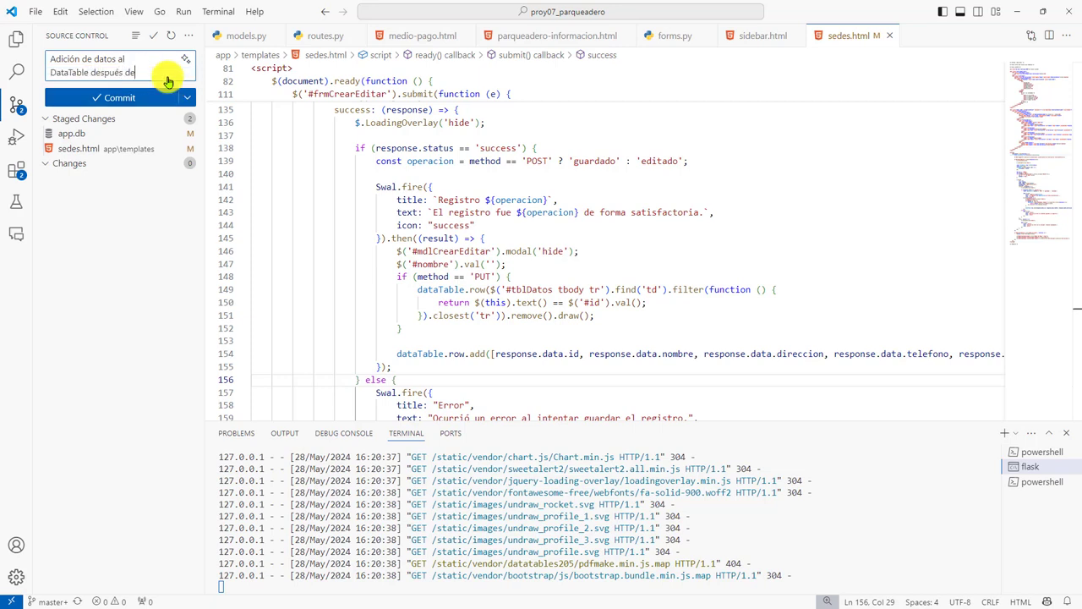
pyautogui.write(' crear un reg')
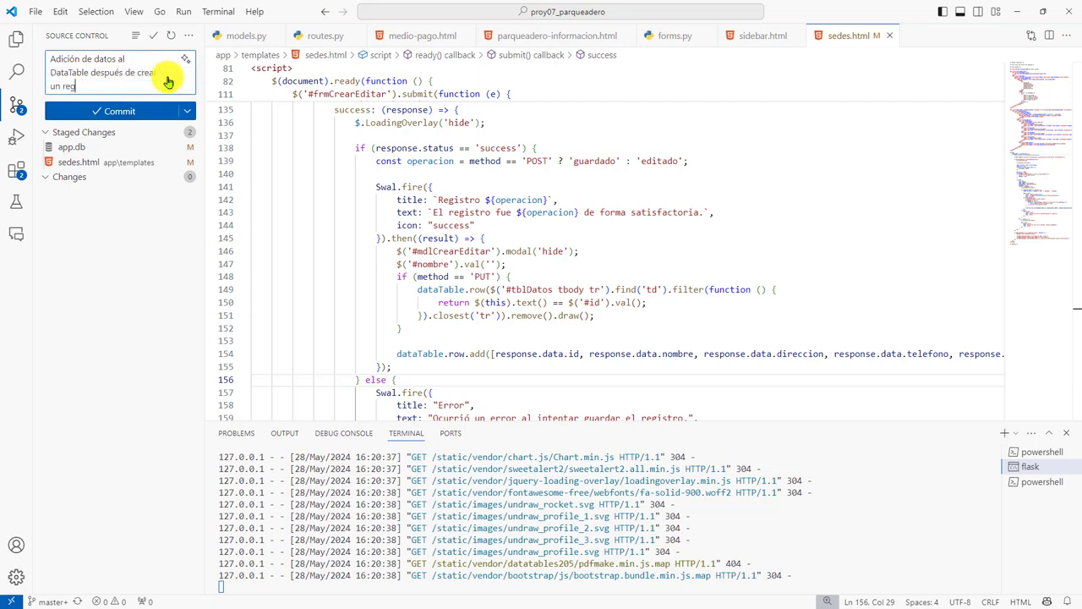
pyautogui.write('istro de sede')
pyautogui.hotkey('ctrl', 'Return')
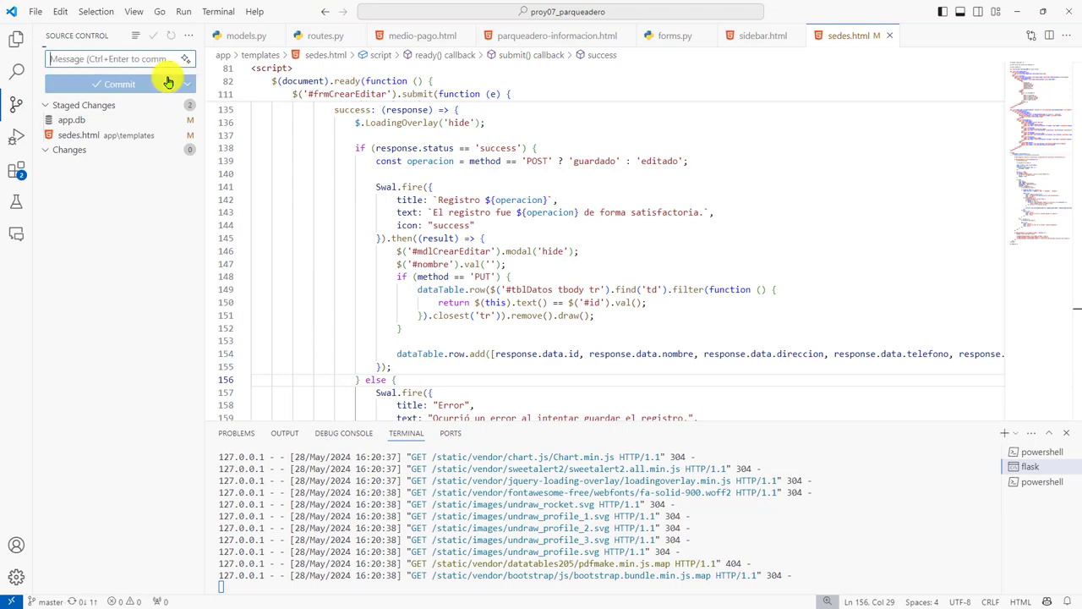
pyautogui.hotkey('alt', 'Tab')
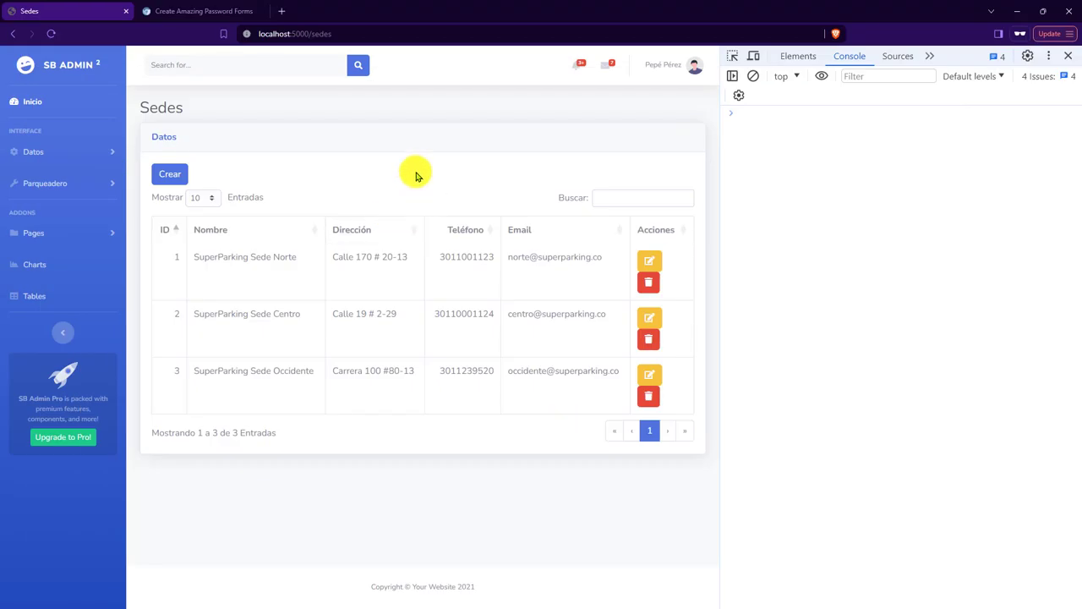
pyautogui.press('F5')
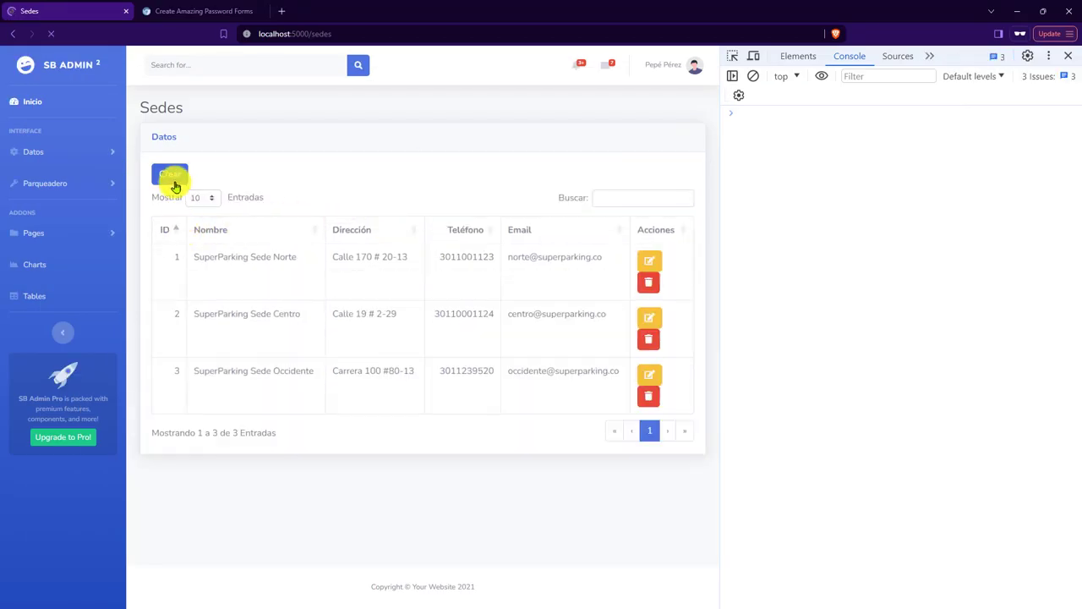
pyautogui.click(170, 176)
pyautogui.click(376, 132)
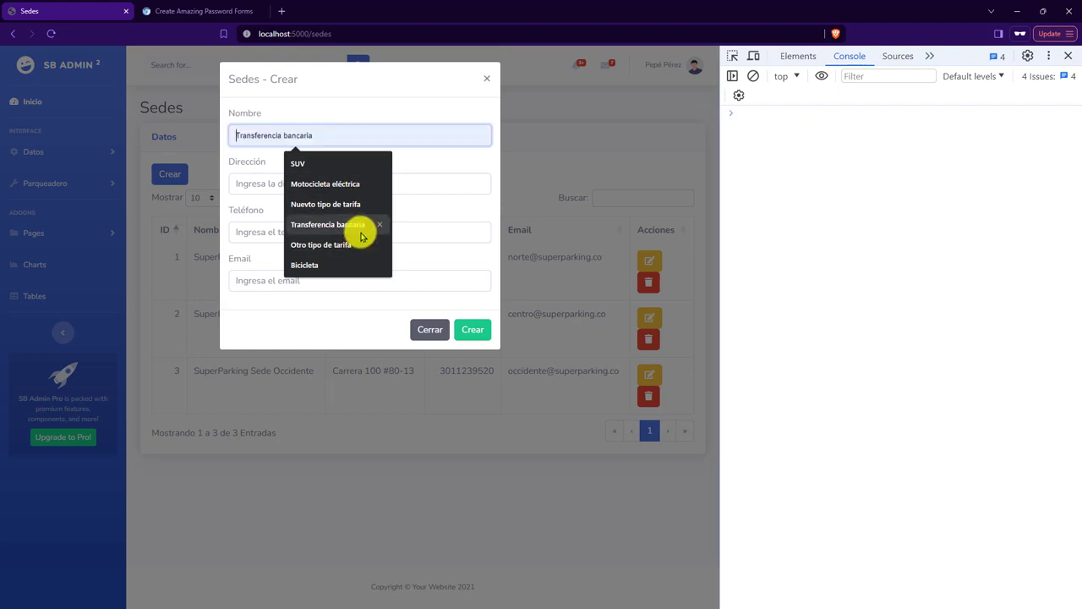
pyautogui.write('Sup')
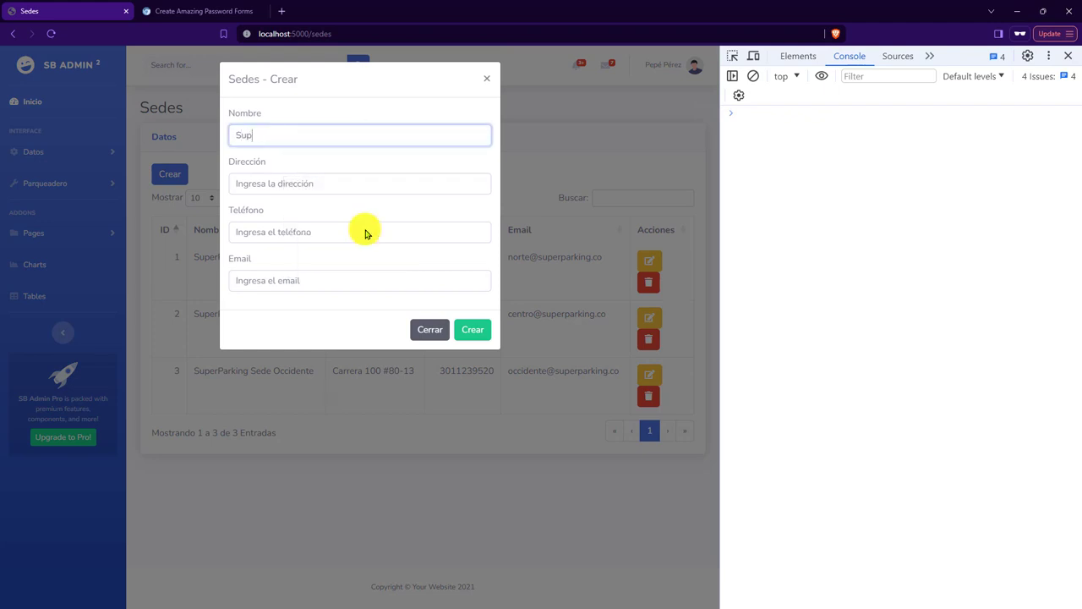
pyautogui.write('erParking Sede Orienta')
pyautogui.press('Tab')
pyautogui.write('Carrea')
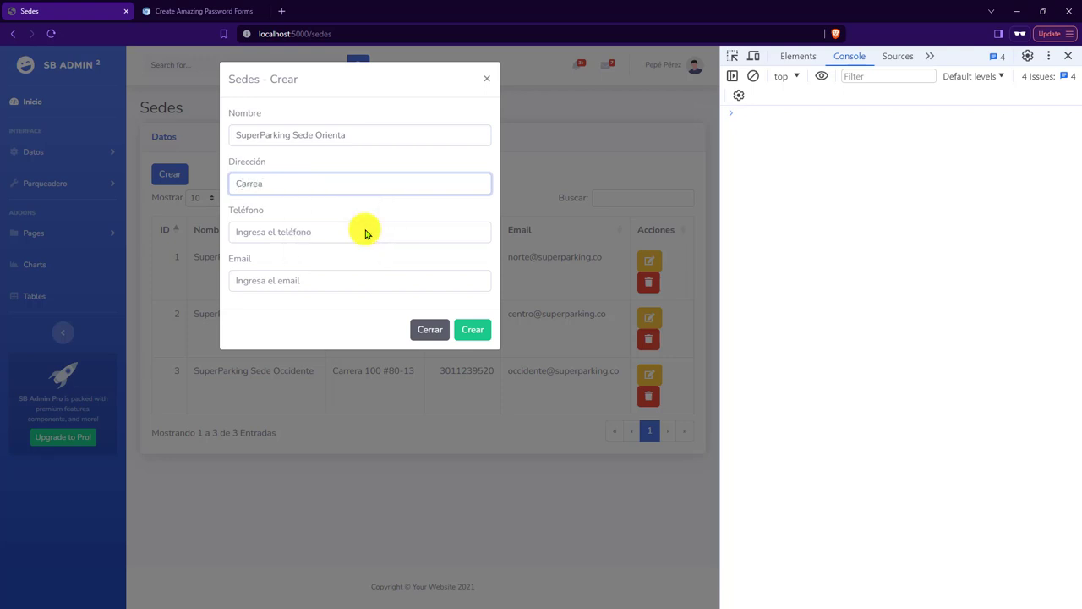
pyautogui.press('BackSpace')
pyautogui.write('ra 2')
pyautogui.write(' Cal')
pyautogui.press('BackSpace')
pyautogui.press('BackSpace')
pyautogui.press('BackSpace')
pyautogui.press('BackSpace')
# Enter the sede's phone number and oriente e-mail address, then submit the form.
pyautogui.click(366, 234)
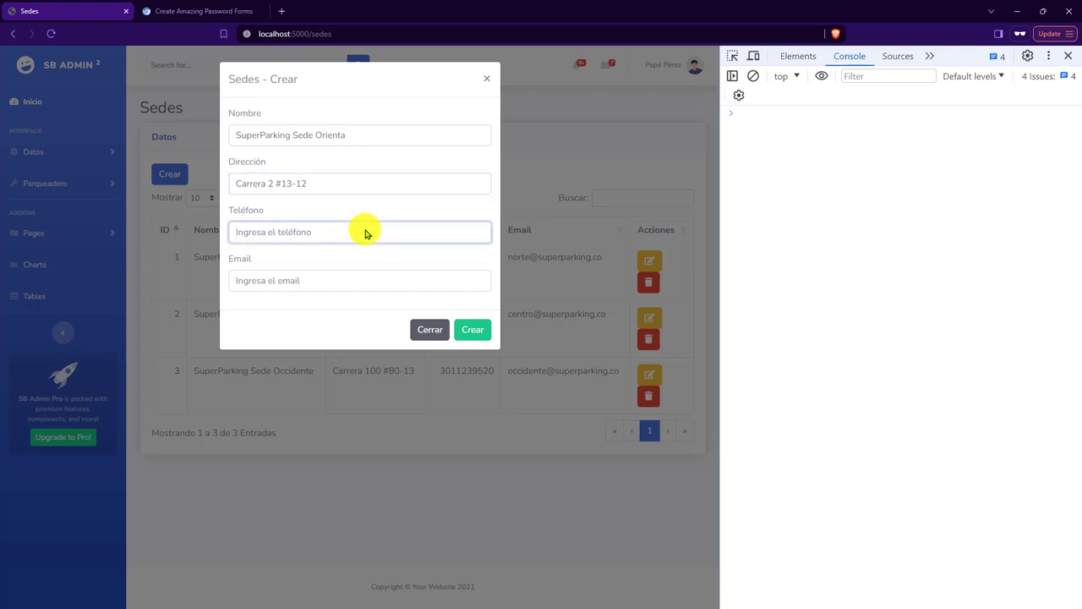
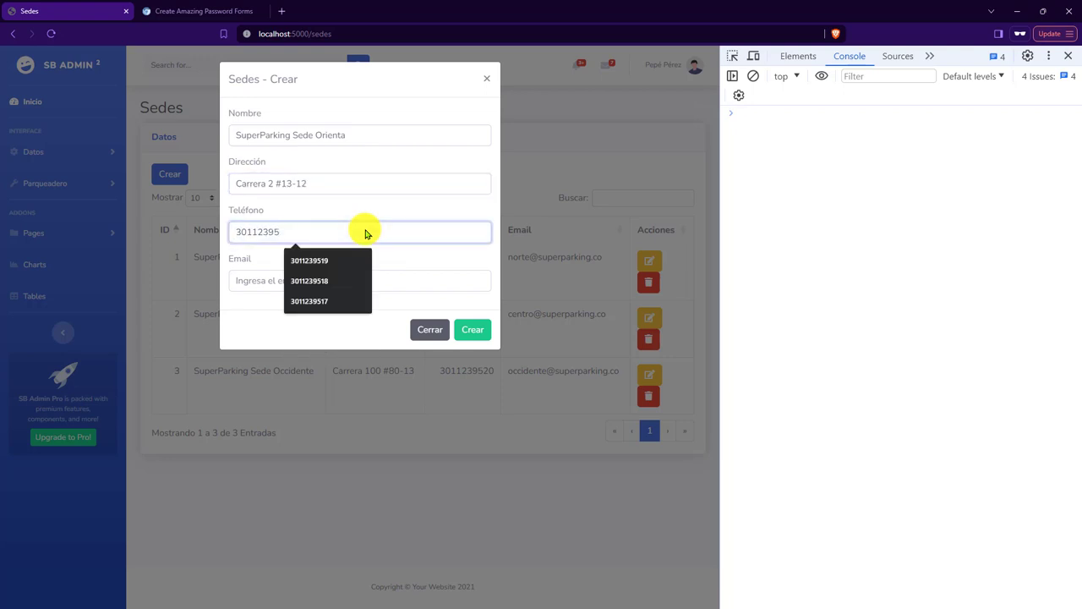
pyautogui.press('Tab')
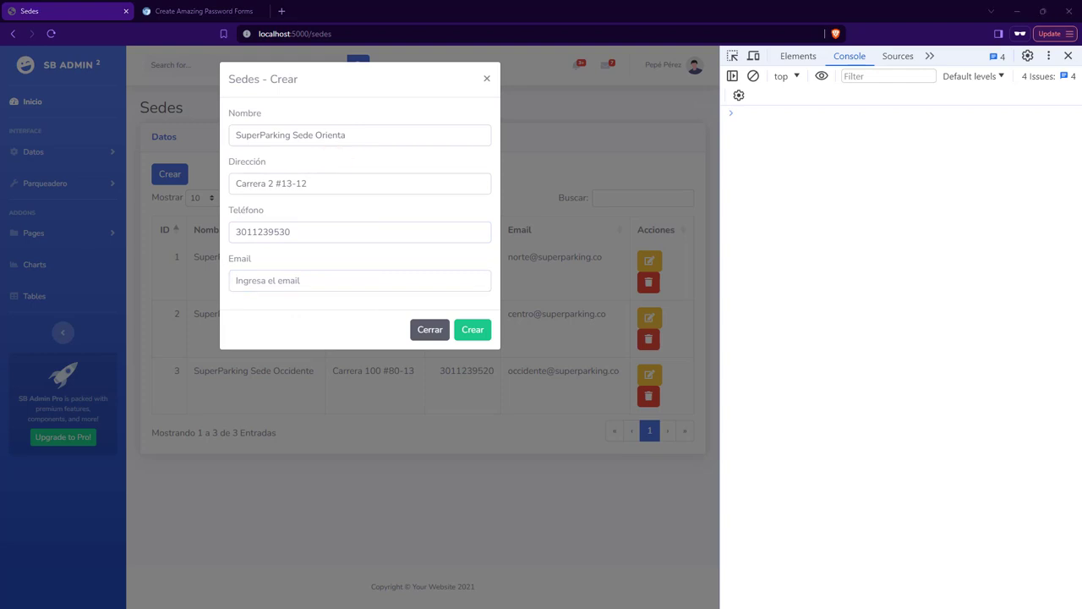
pyautogui.click(343, 280)
pyautogui.click(356, 341)
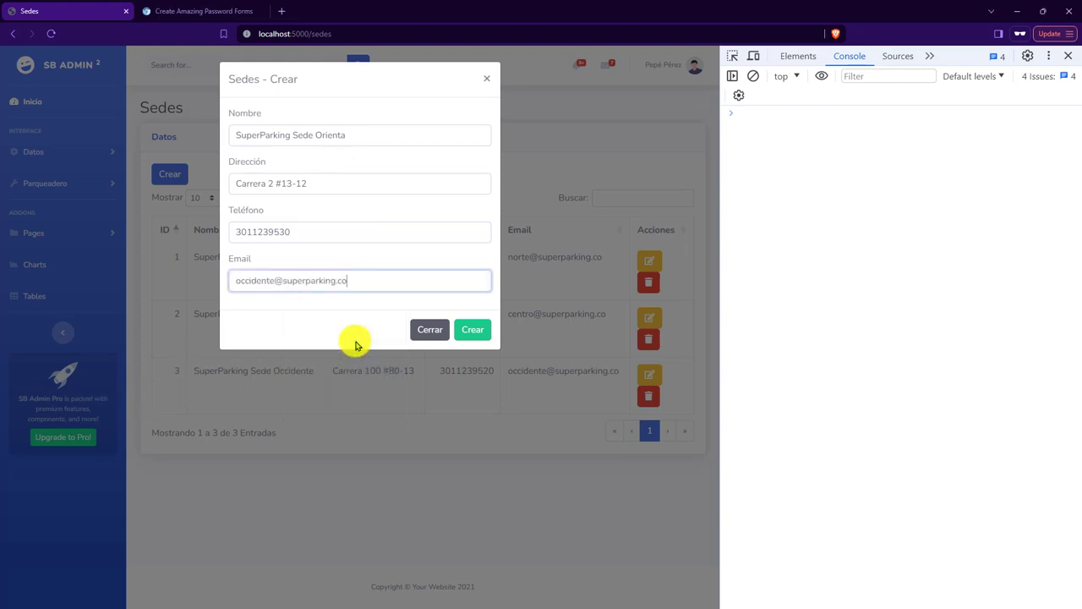
pyautogui.hotkey('ctrl', 'a')
pyautogui.press('BackSpace')
pyautogui.write('oriente')
pyautogui.click(475, 329)
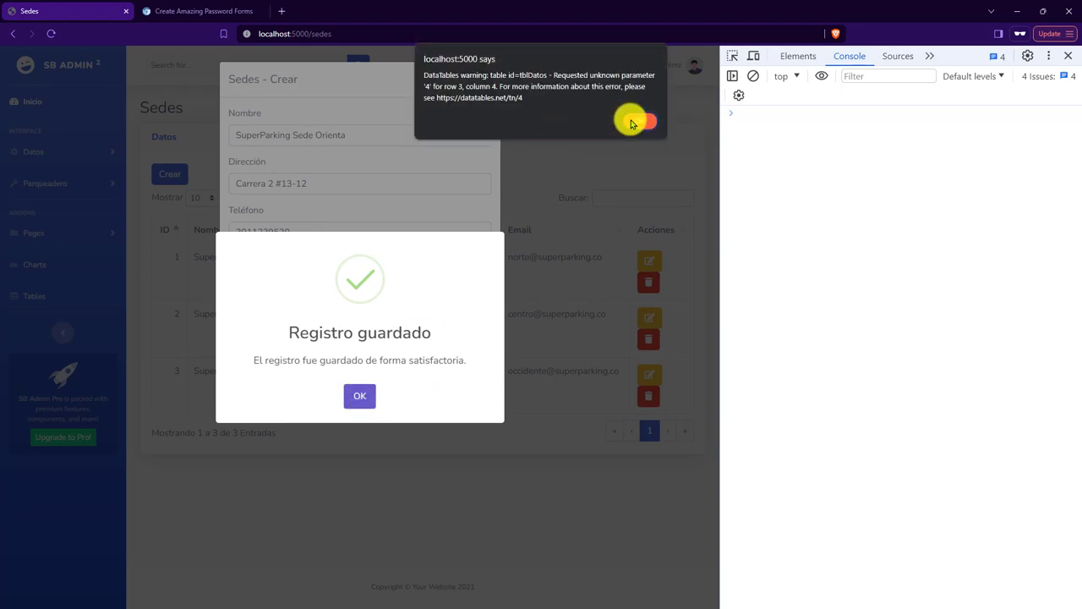
# Dismiss the DataTables warning so row 4, SuperParking Sede Orienta, shows with an empty Email cell.
pyautogui.click(635, 122)
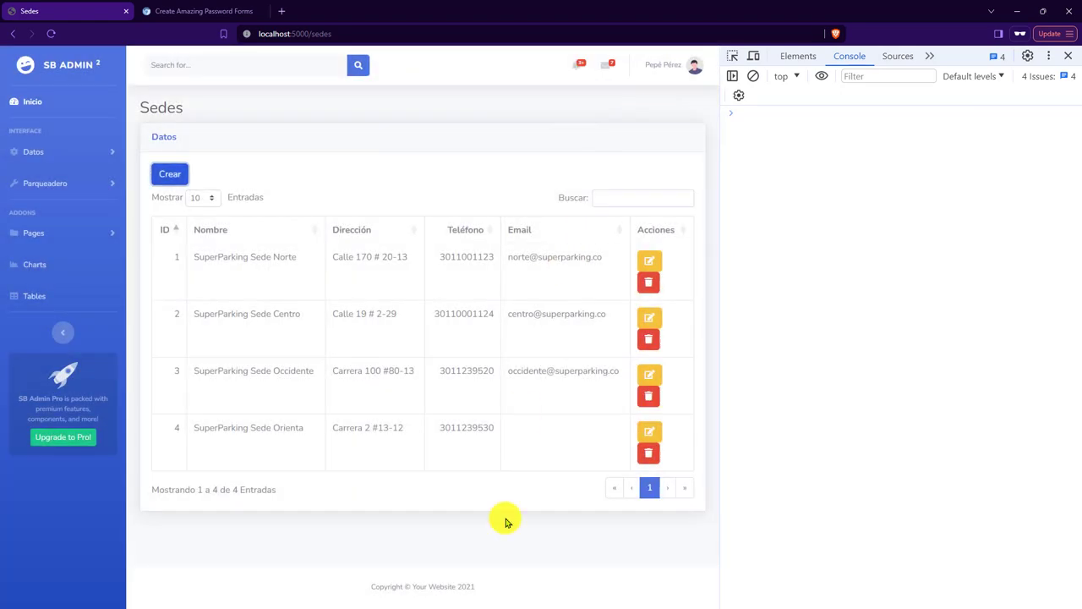
pyautogui.click(427, 429)
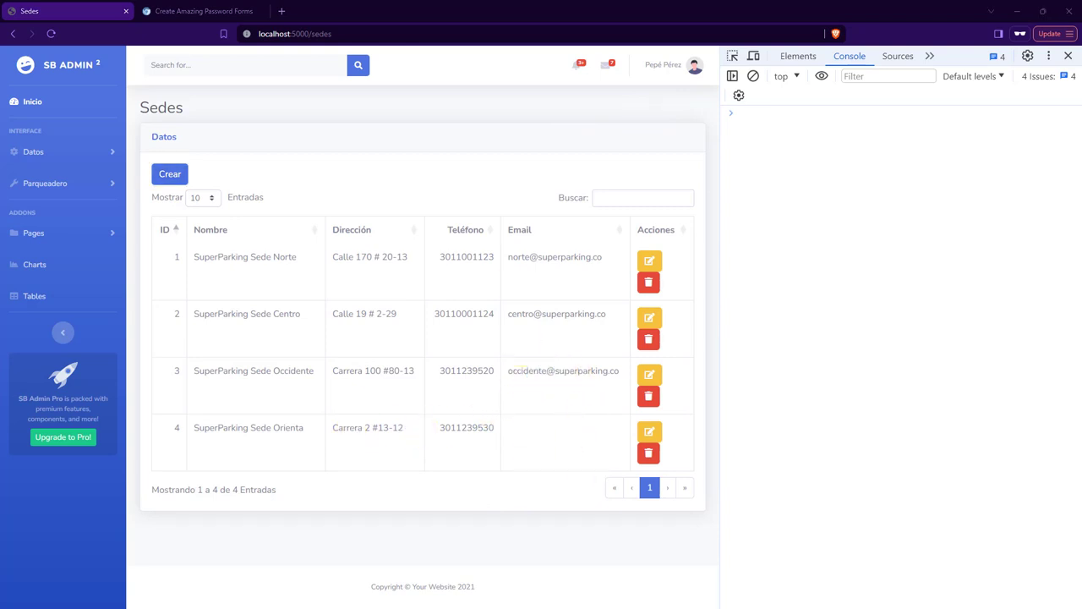
pyautogui.hotkey('alt', 'Tab')
pyautogui.hotkey('alt', 'Tab')
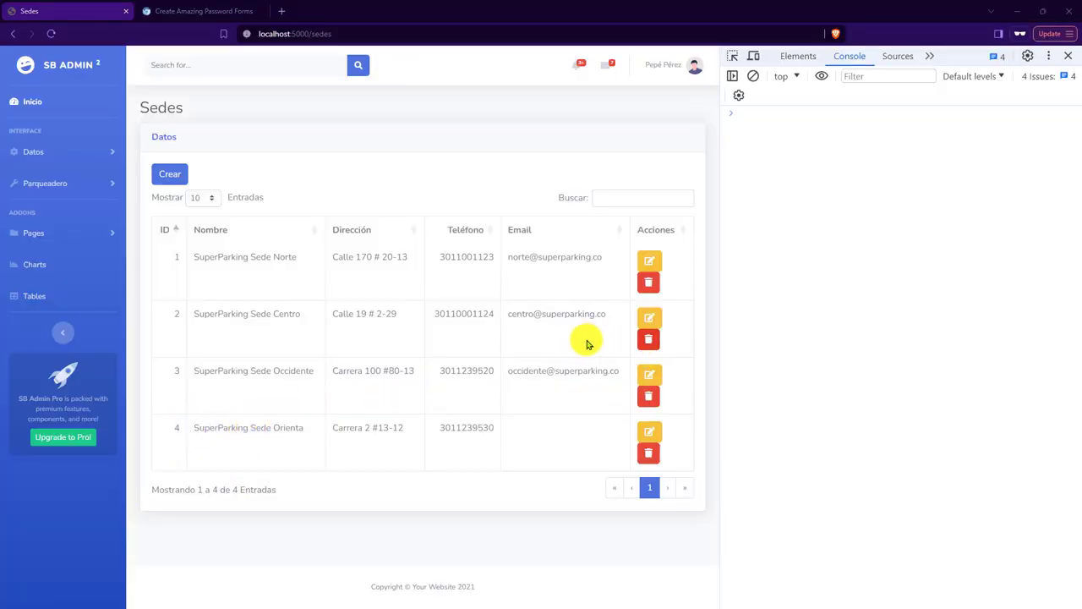
pyautogui.hotkey('alt', 'Tab')
pyautogui.hotkey('alt', 'Tab')
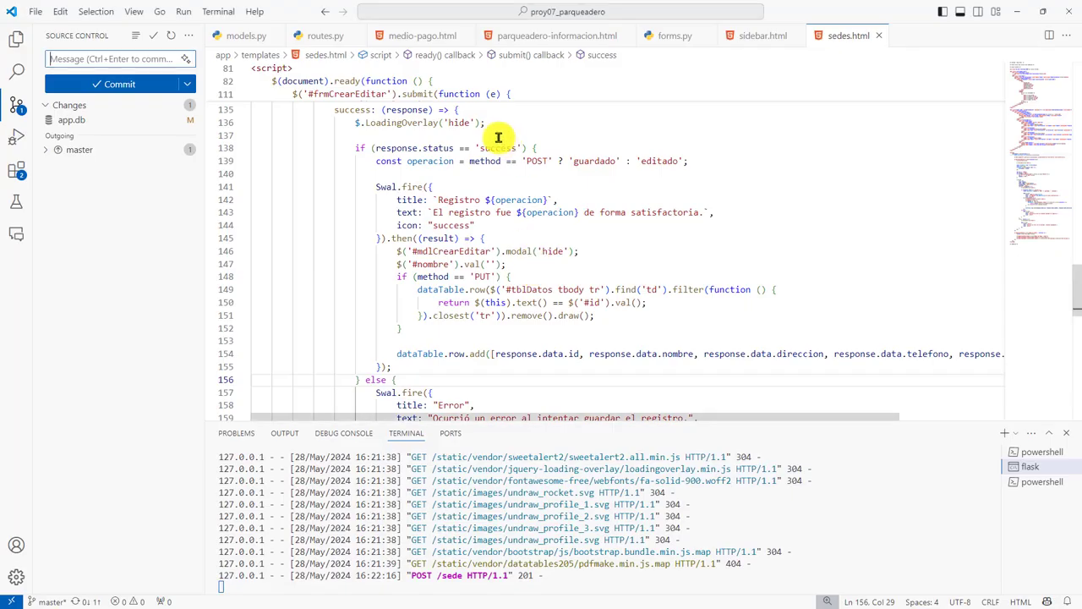
# Inspect the direccion and telefono references in sedes.html's row.add call.
pyautogui.click(674, 344)
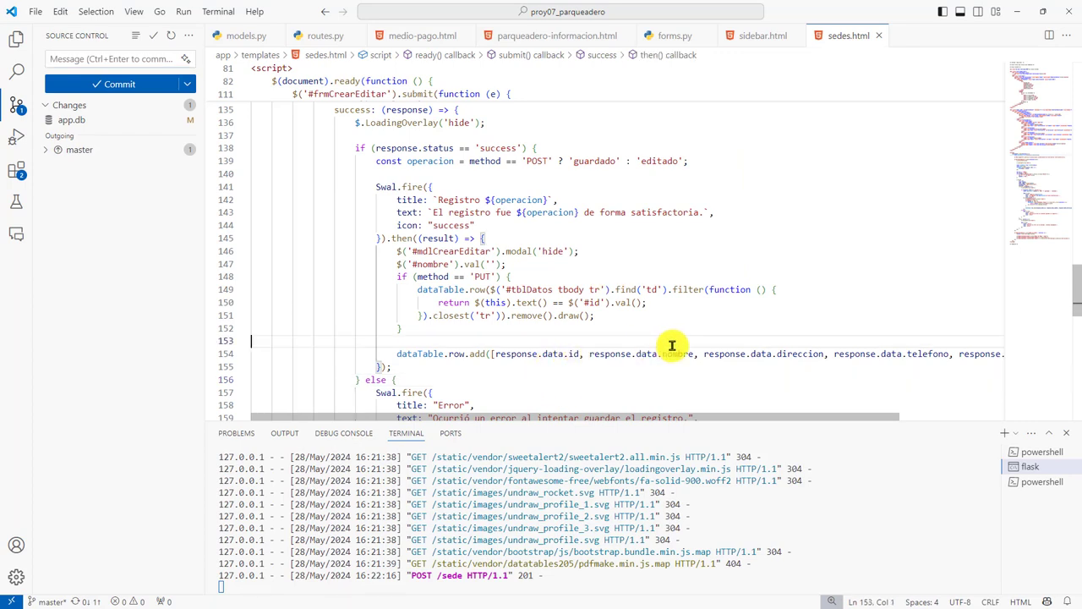
pyautogui.click(803, 354)
pyautogui.hscroll(3, 938, 366)
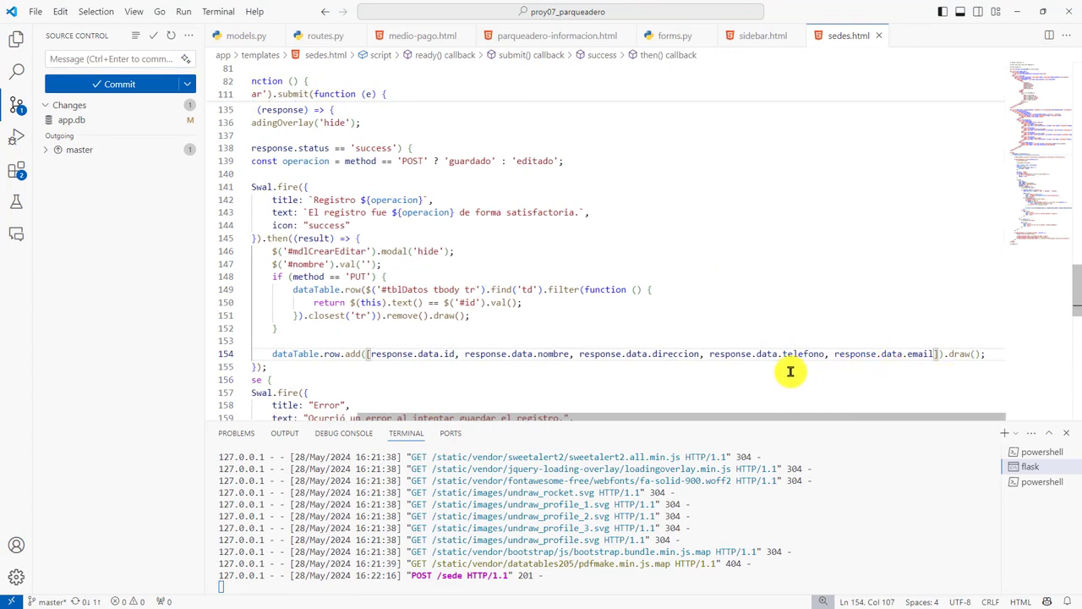
pyautogui.click(732, 354)
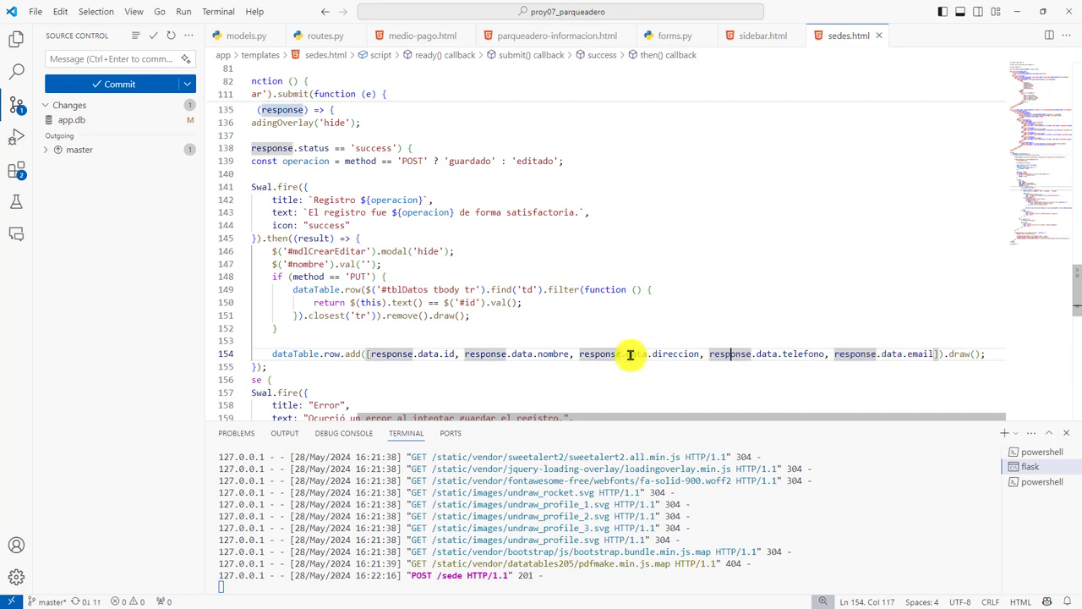
pyautogui.hscroll(-3, 474, 351)
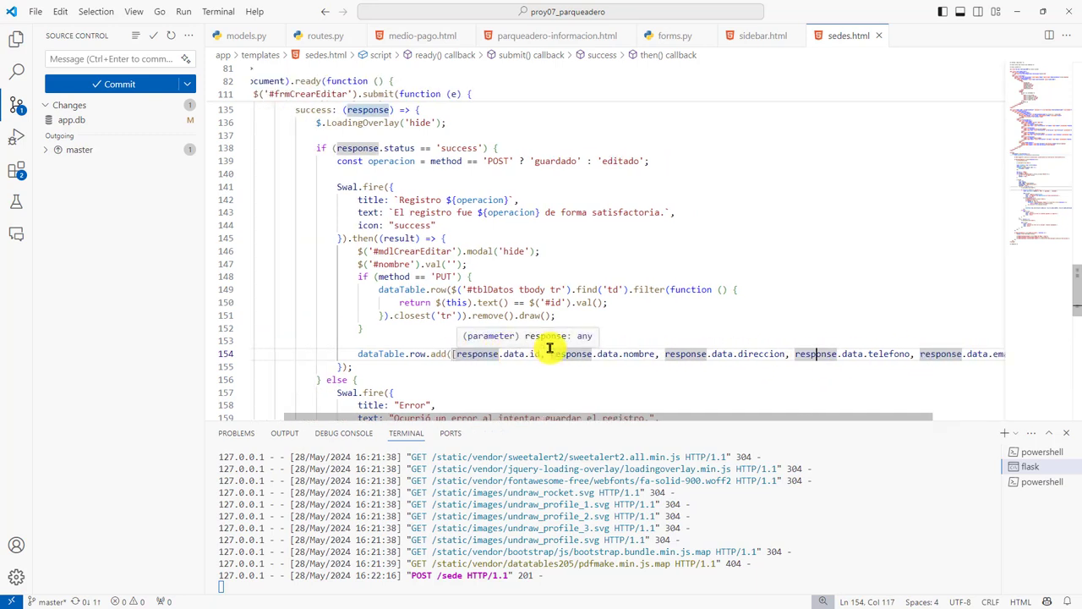
# Add 'email': entidad.email after the telefono entry in sede_crear's jsonify response in routes.py.
pyautogui.click(304, 38)
pyautogui.scroll(-2, 524, 382)
pyautogui.scroll(-1, 528, 385)
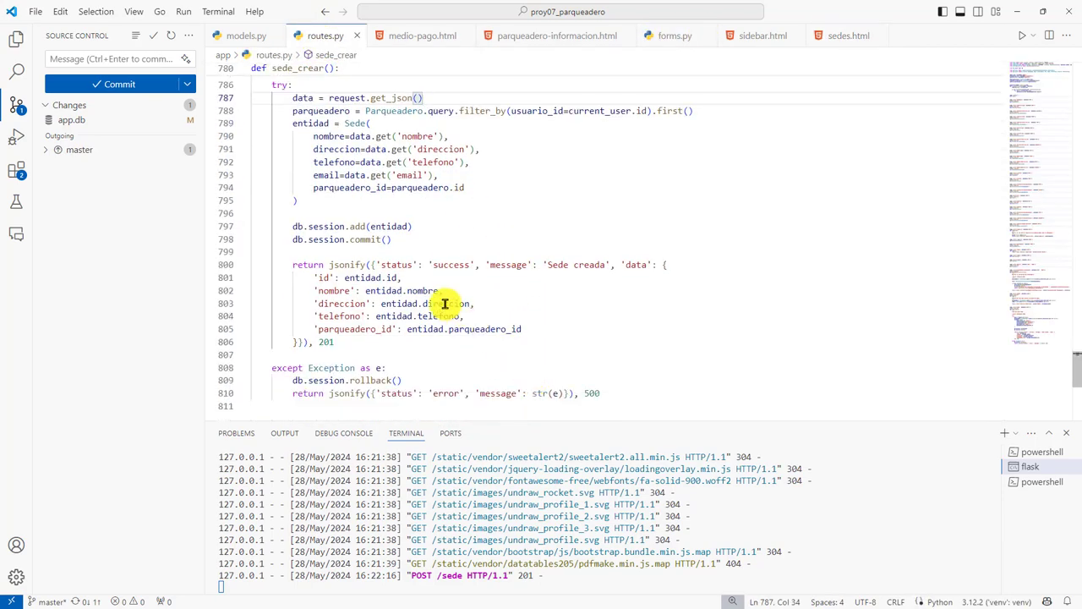
pyautogui.click(376, 290)
pyautogui.click(445, 315)
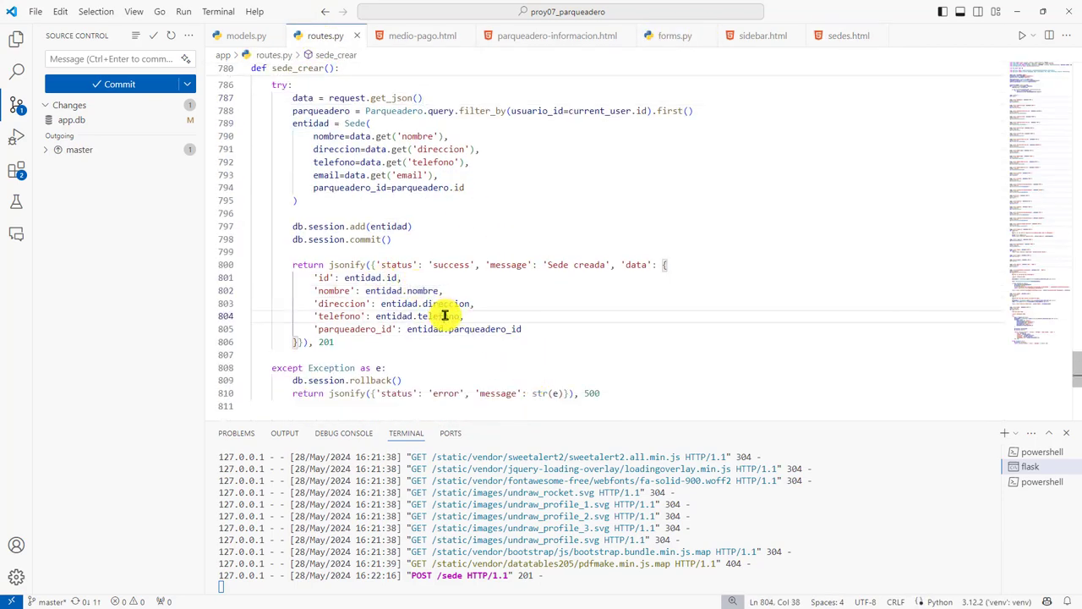
pyautogui.scroll(-1, 507, 312)
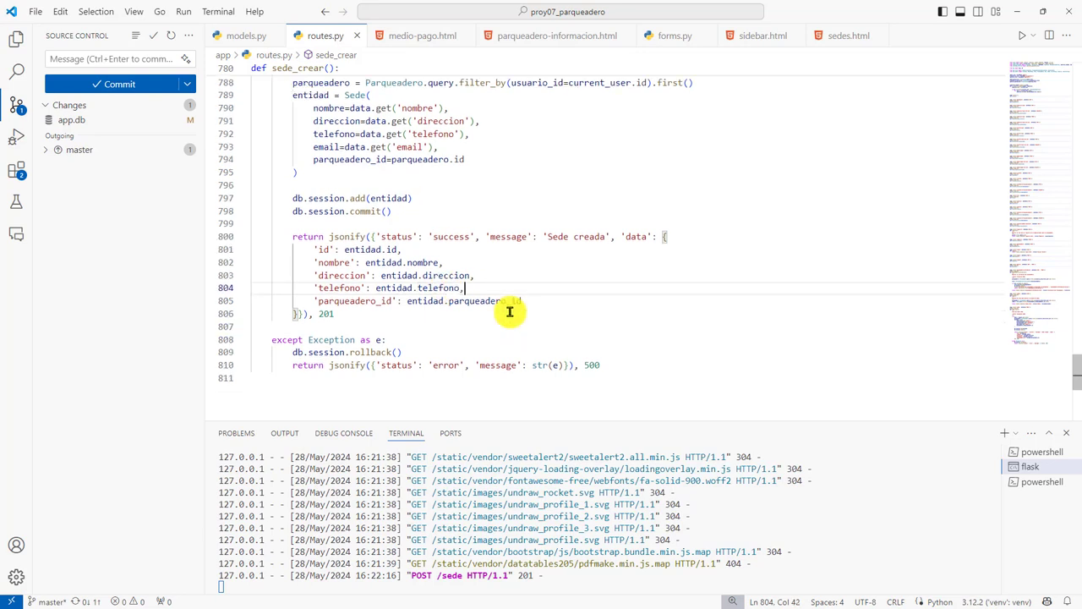
pyautogui.press('Return')
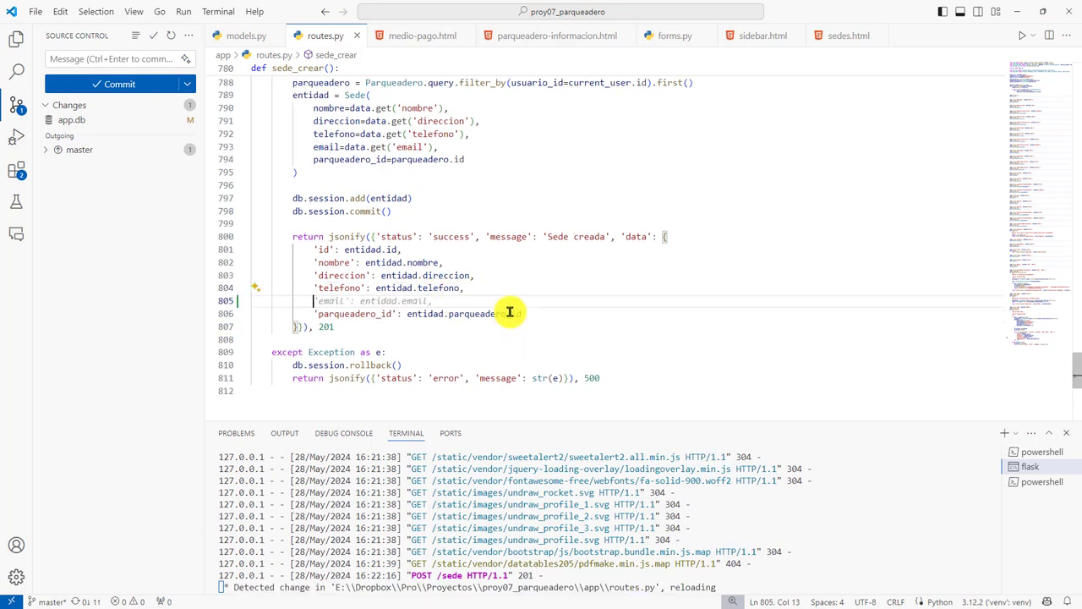
pyautogui.press('Tab')
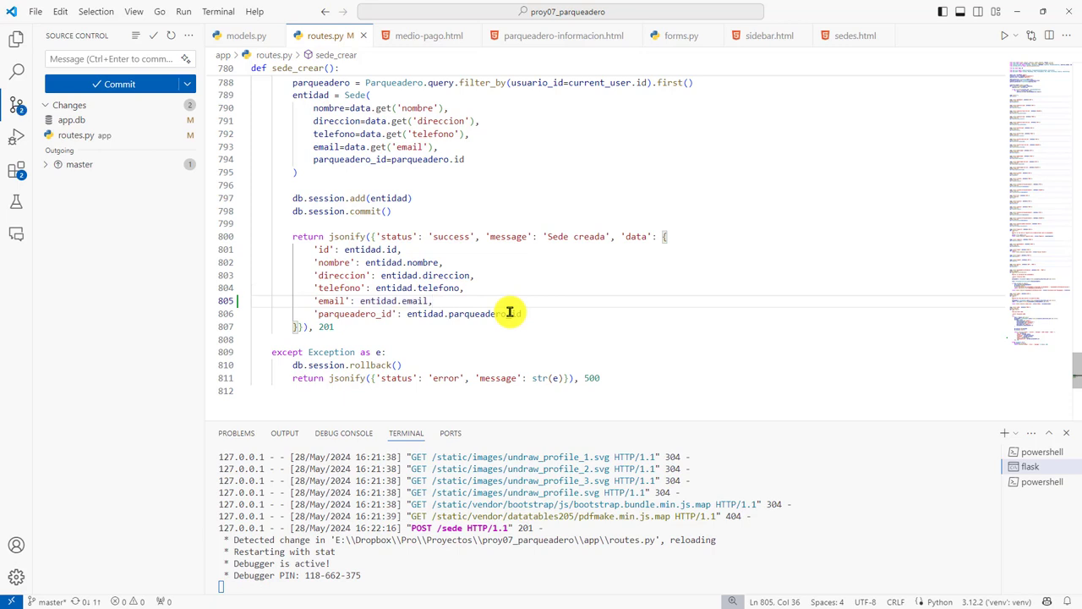
pyautogui.press('Tab')
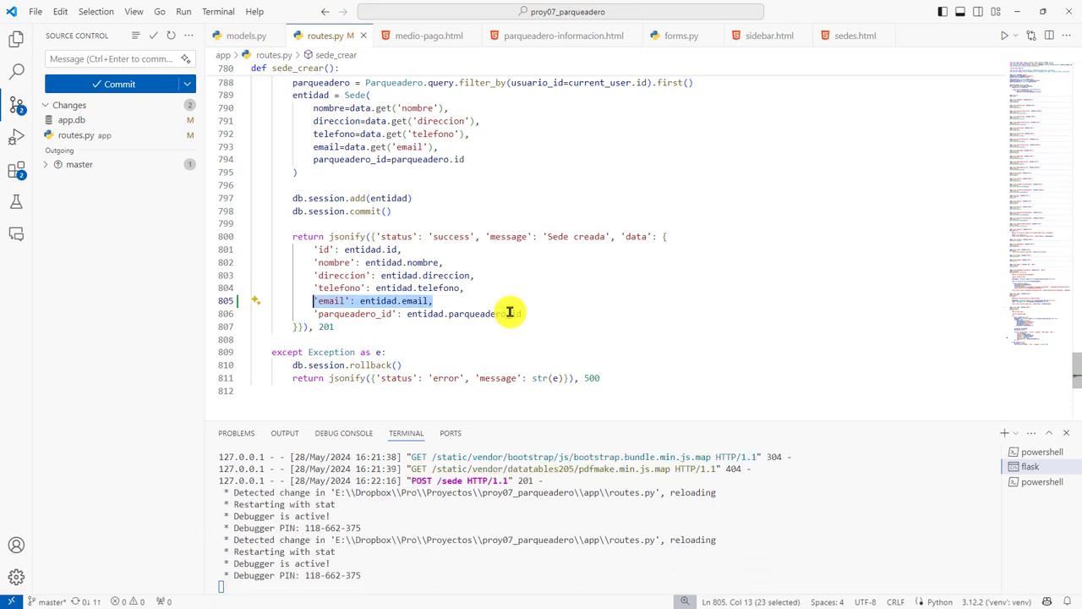
pyautogui.click(446, 340)
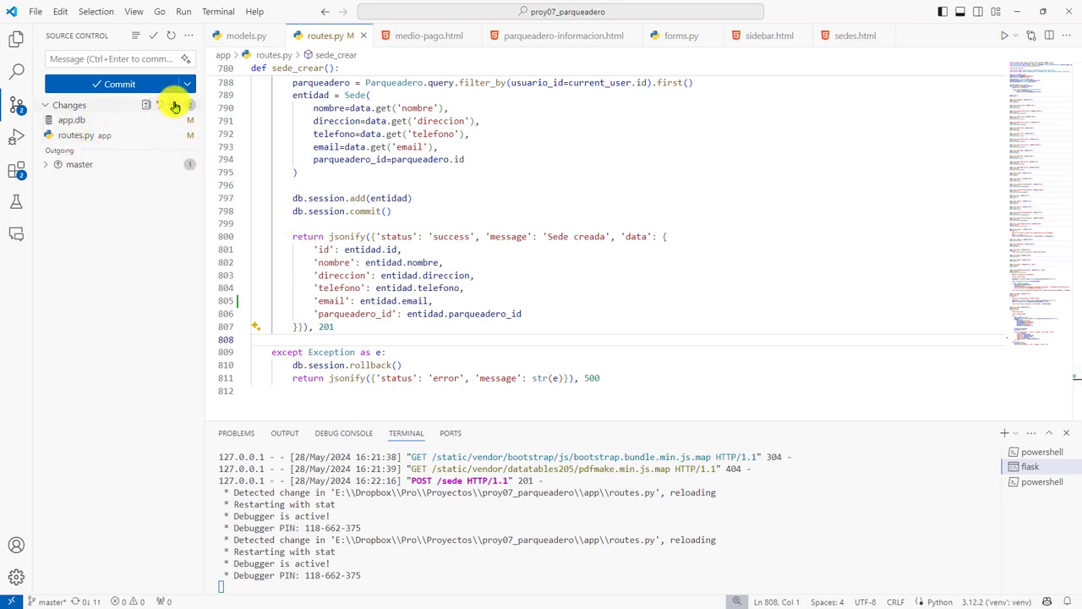
# Stage routes.py and app.db and commit them with a two-line message about the email field.
pyautogui.click(174, 105)
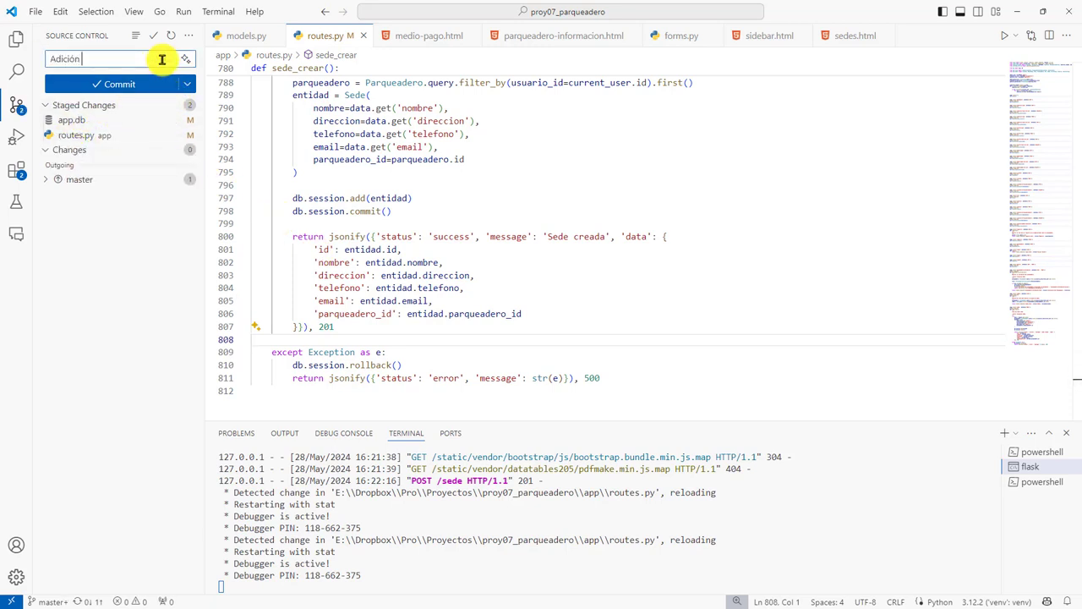
pyautogui.press('Return')
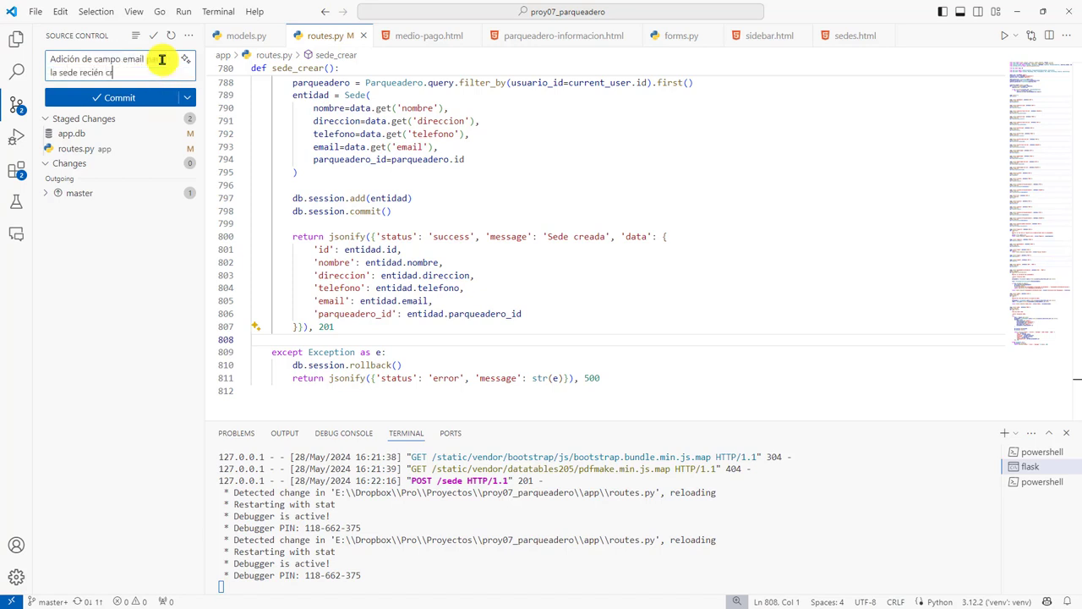
pyautogui.hotkey('ctrl', 'Return')
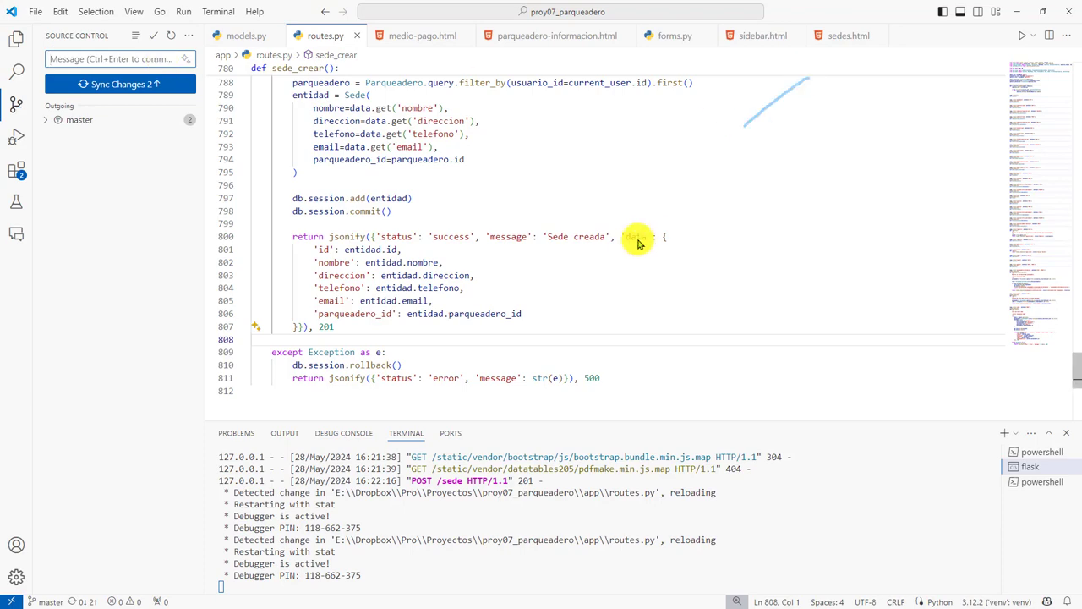
pyautogui.hotkey('alt', 'Tab')
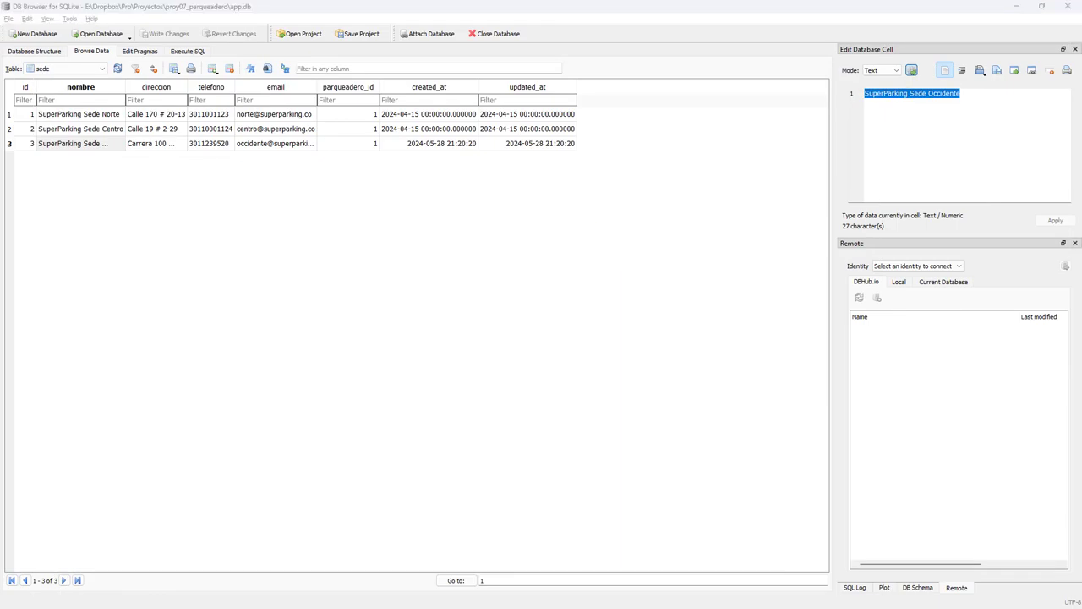
# Refresh the sede table, delete record 4, and write the change to app.db.
pyautogui.hotkey('alt', 'Tab')
pyautogui.hotkey('alt', 'Tab')
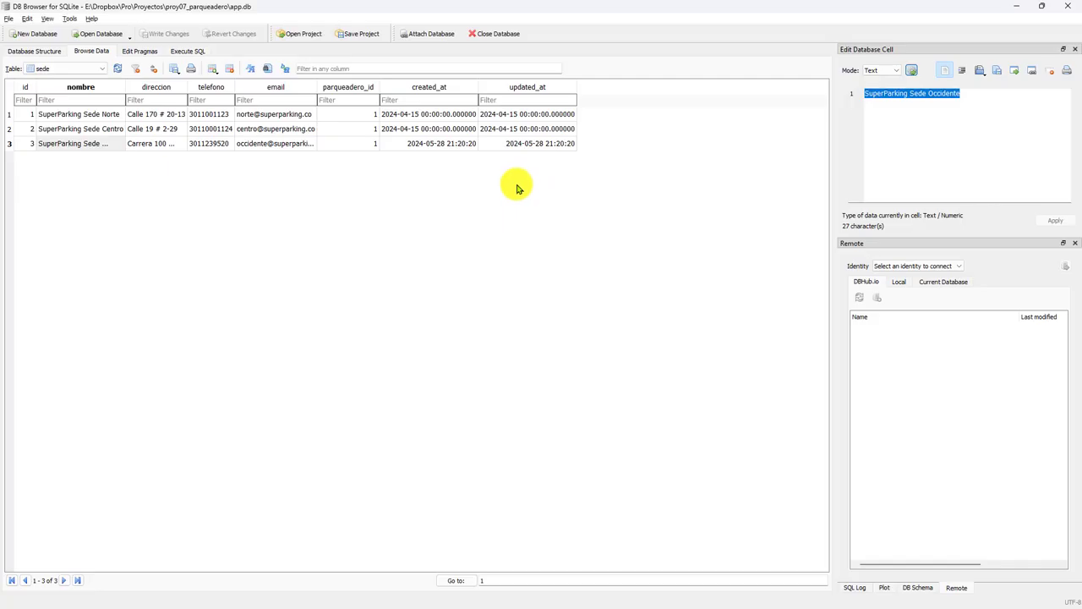
pyautogui.press('F5')
pyautogui.click(18, 159)
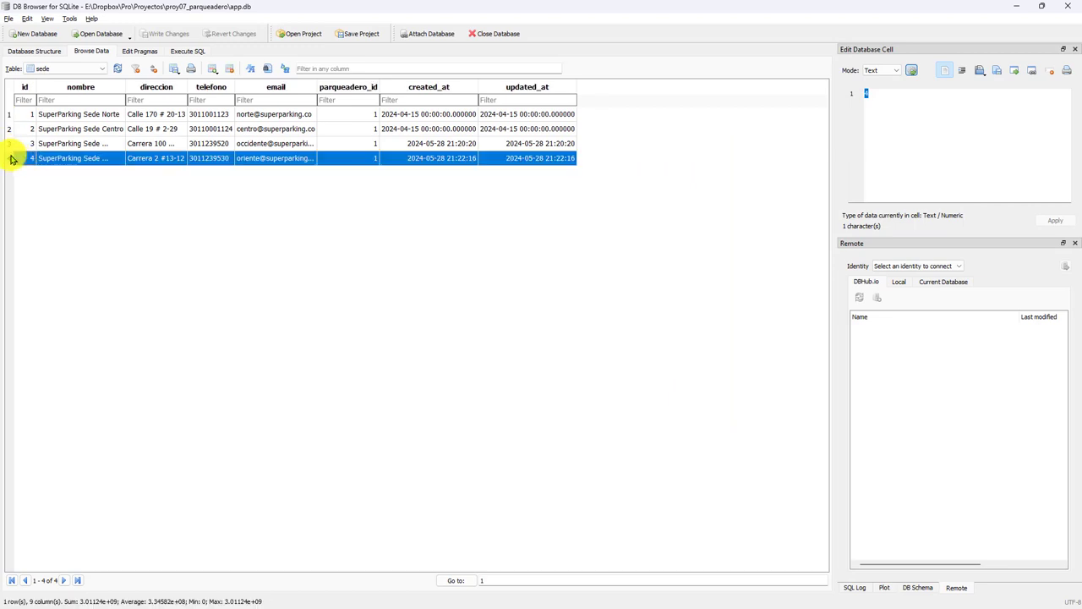
pyautogui.click(229, 69)
pyautogui.click(193, 38)
pyautogui.hotkey('alt', 'Tab')
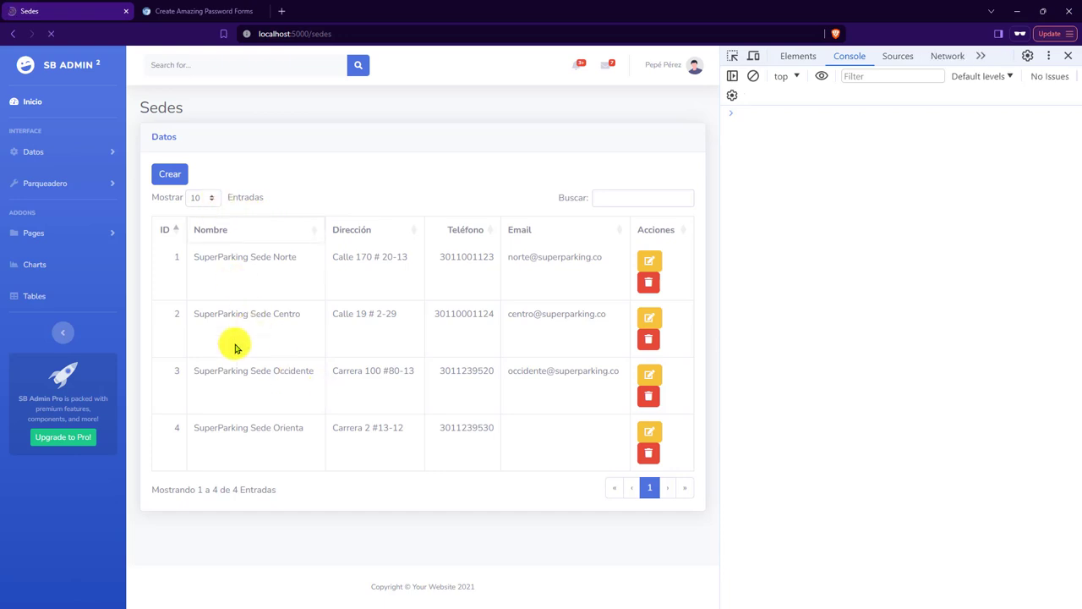
pyautogui.click(163, 184)
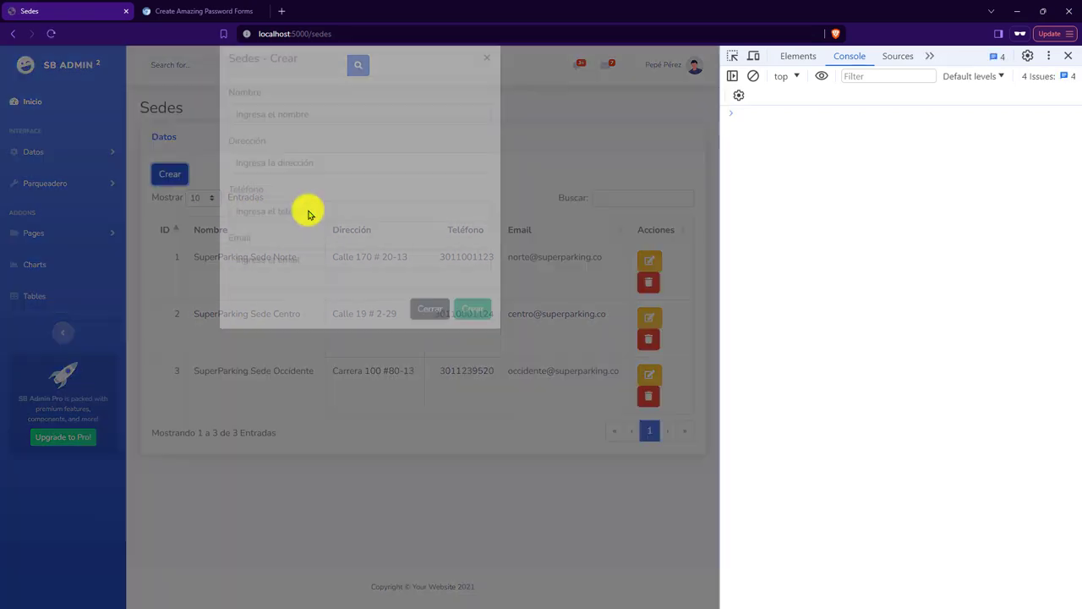
pyautogui.click(332, 135)
pyautogui.write('SuperParking Sede')
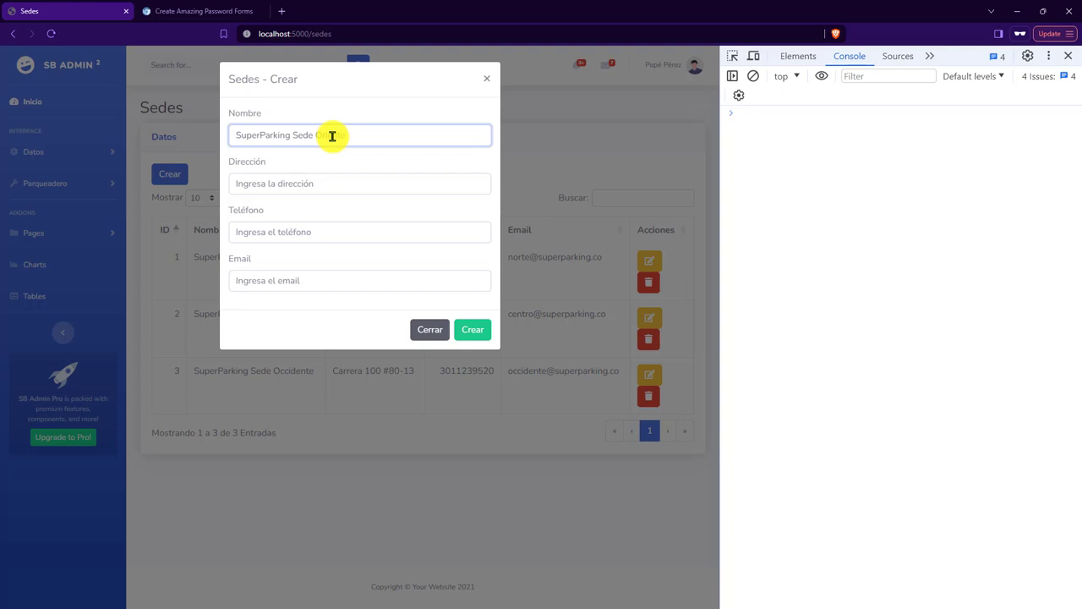
pyautogui.press('Tab')
pyautogui.press('Down')
pyautogui.press('Down')
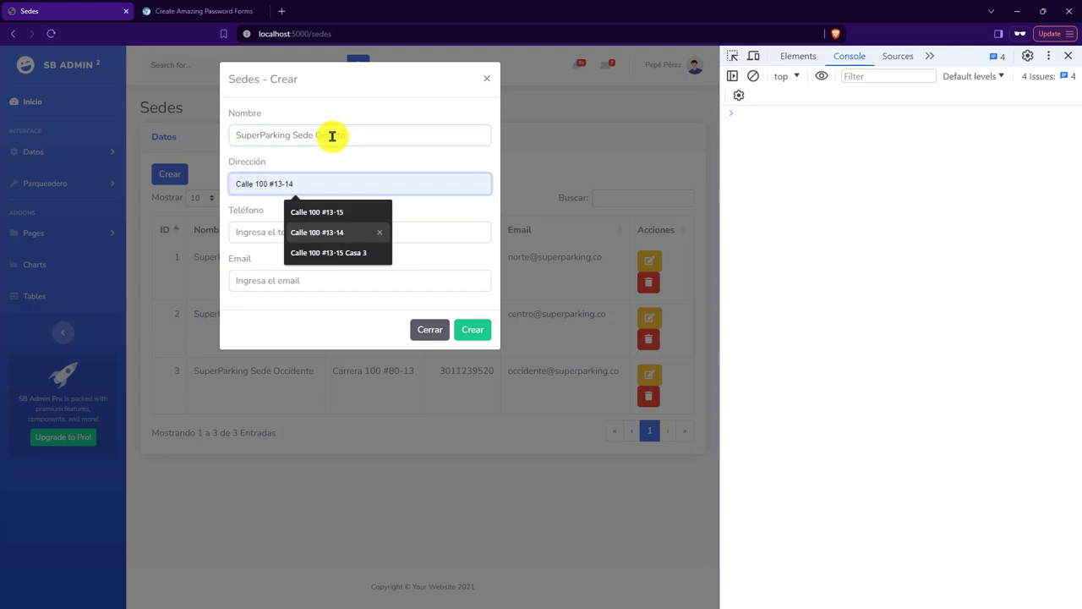
pyautogui.write('Calle')
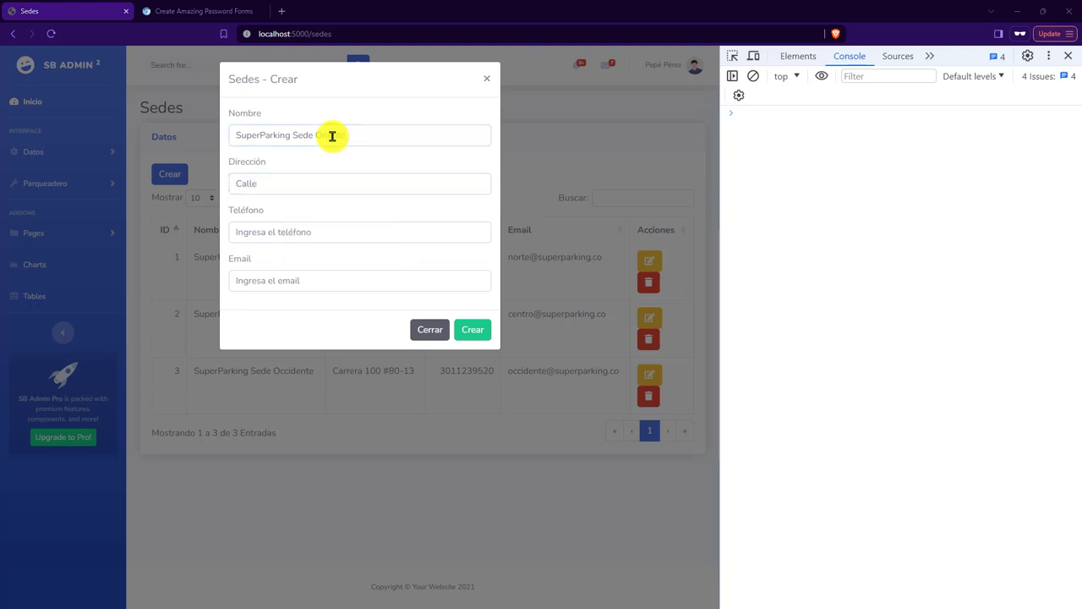
pyautogui.click(380, 175)
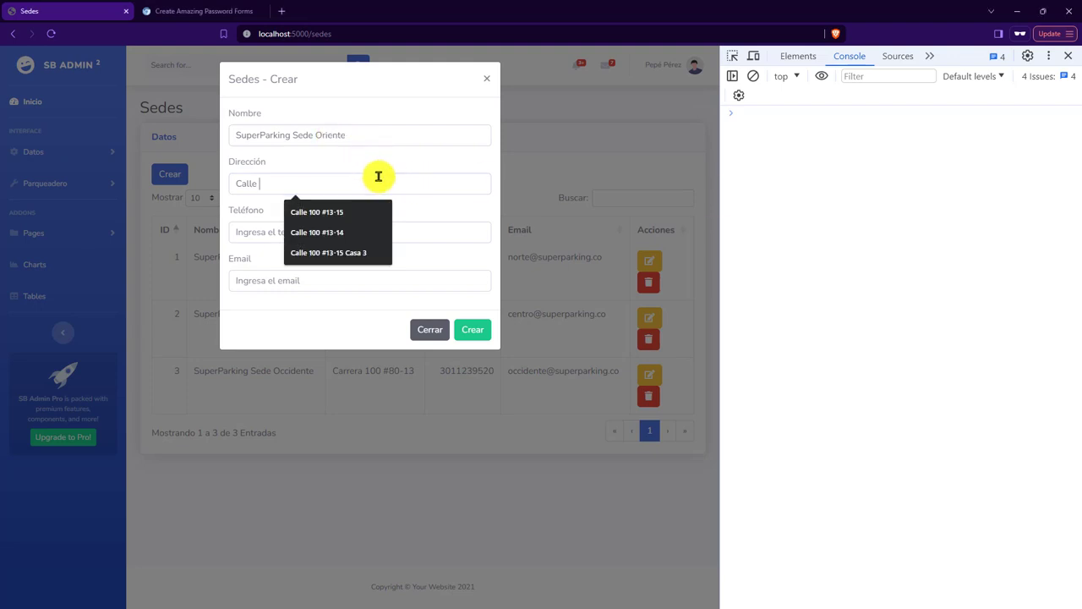
pyautogui.press('BackSpace')
pyautogui.press('BackSpace')
pyautogui.press('BackSpace')
pyautogui.press('BackSpace')
pyautogui.press('BackSpace')
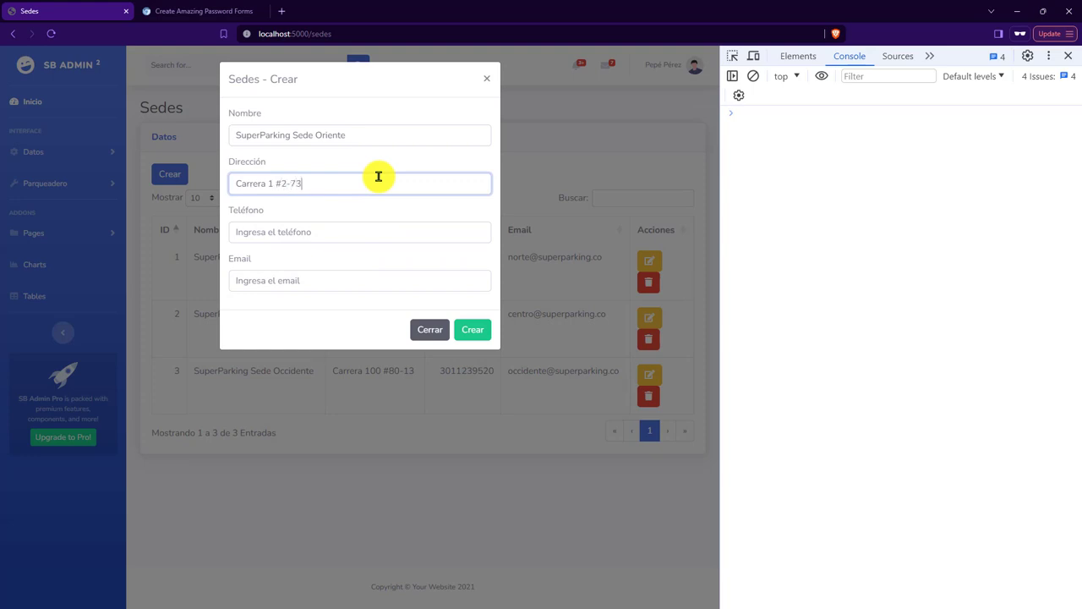
pyautogui.hotkey('ctrl', 'a')
# Fill in the sede's phone number and its Oriente e-mail address.
pyautogui.press('Tab')
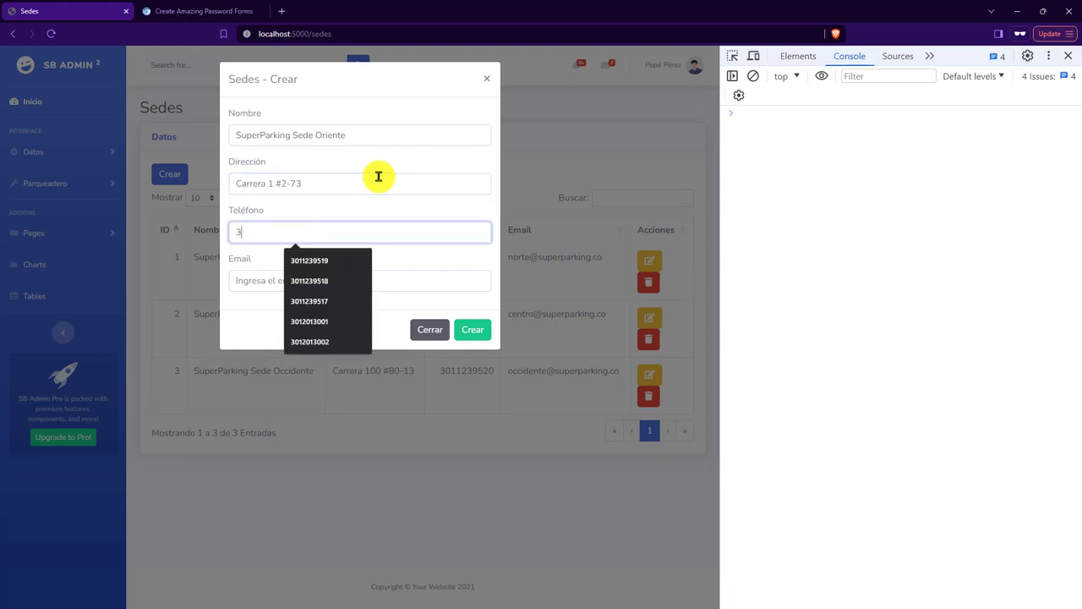
pyautogui.press('Tab')
pyautogui.press('Down')
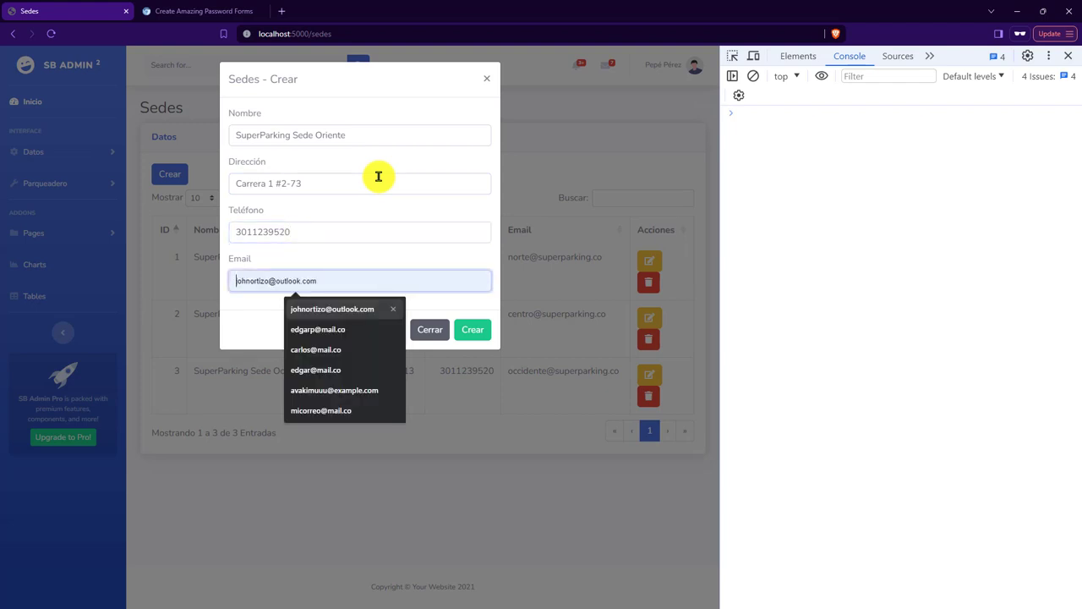
pyautogui.write('oriente')
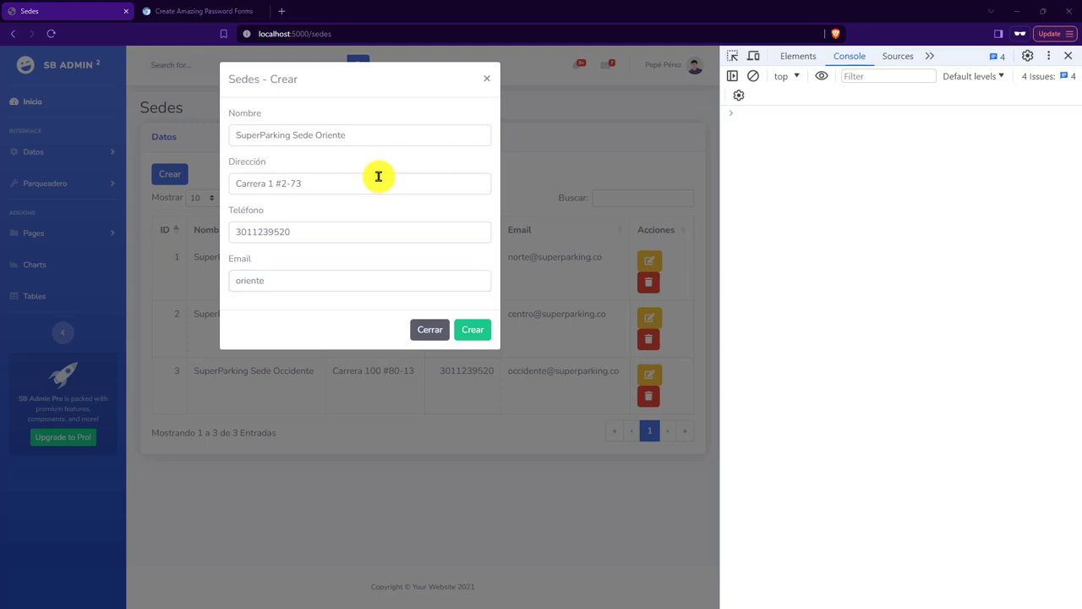
pyautogui.doubleClick(296, 280)
pyautogui.hotkey('ctrl', 'v')
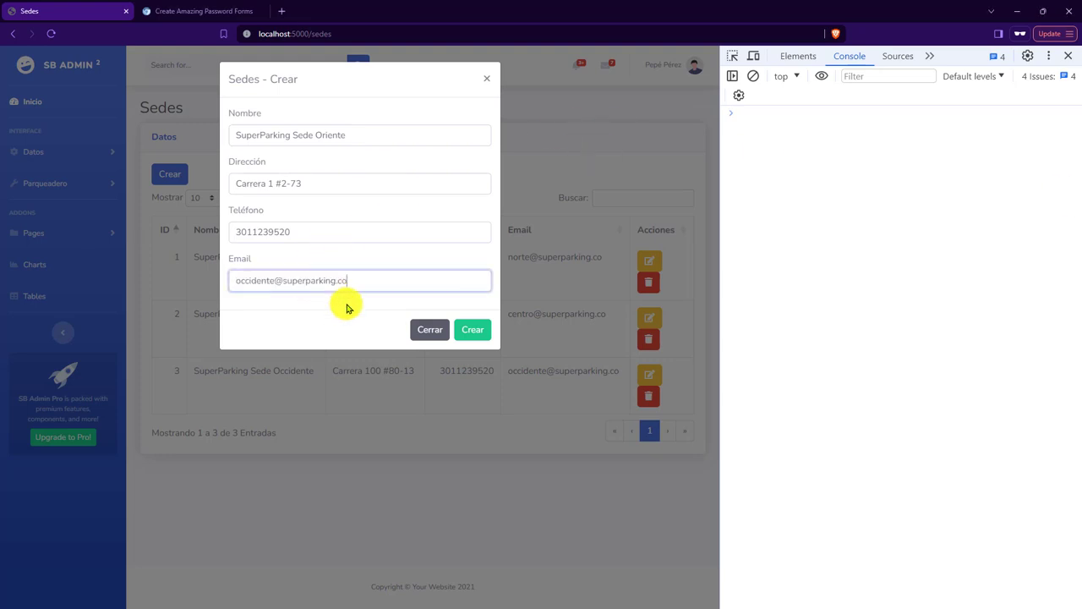
pyautogui.write('nte')
pyautogui.hotkey('ctrl', 'a')
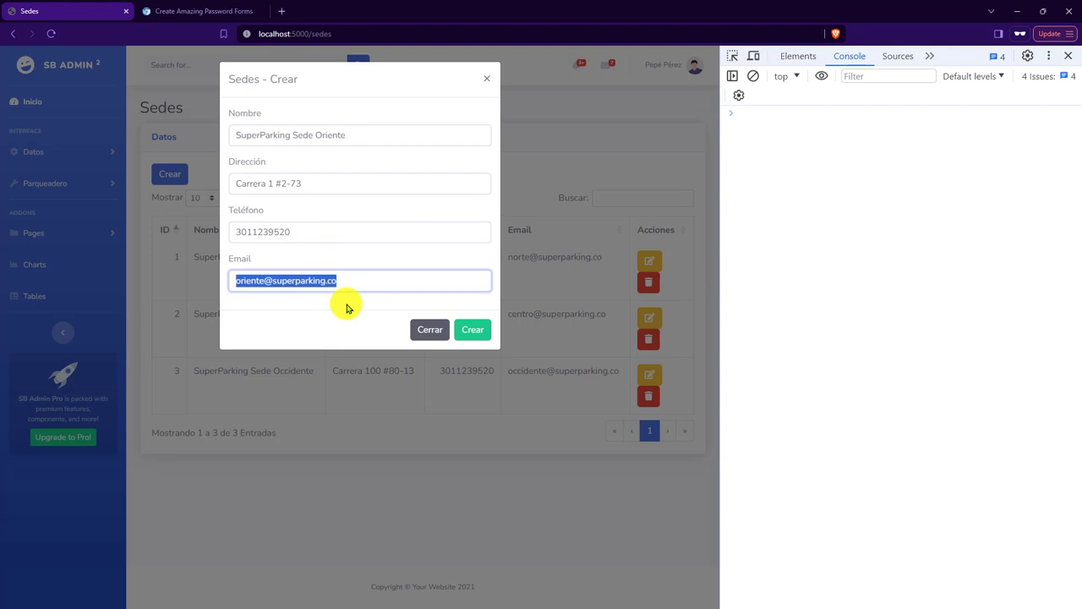
pyautogui.click(375, 308)
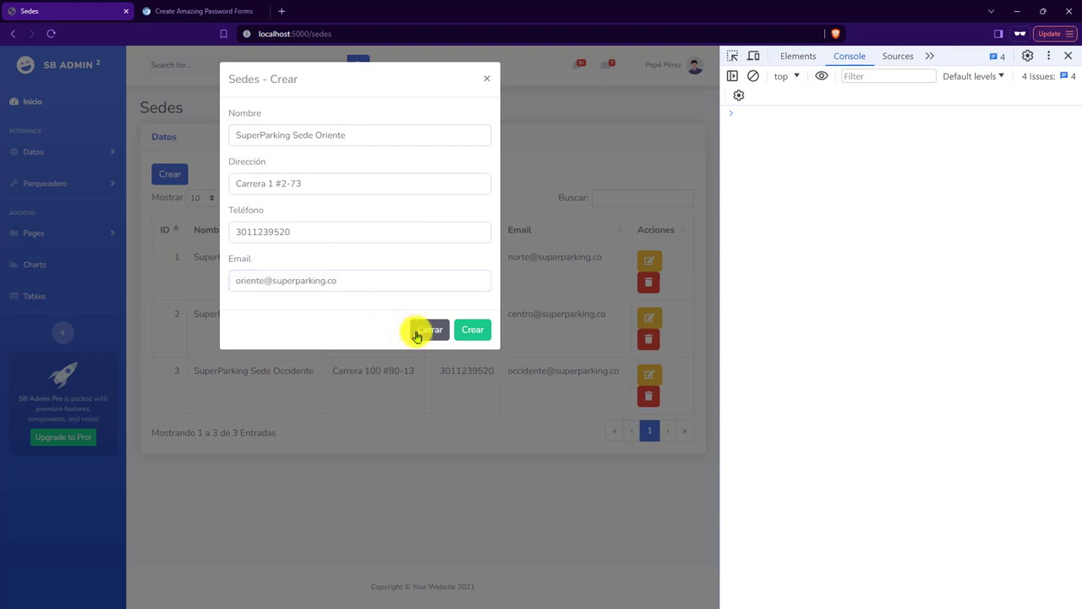
# Save SuperParking Sede Oriente, check its row-4 e-mail, then choose Cerrar sesión from the user menu.
pyautogui.click(478, 339)
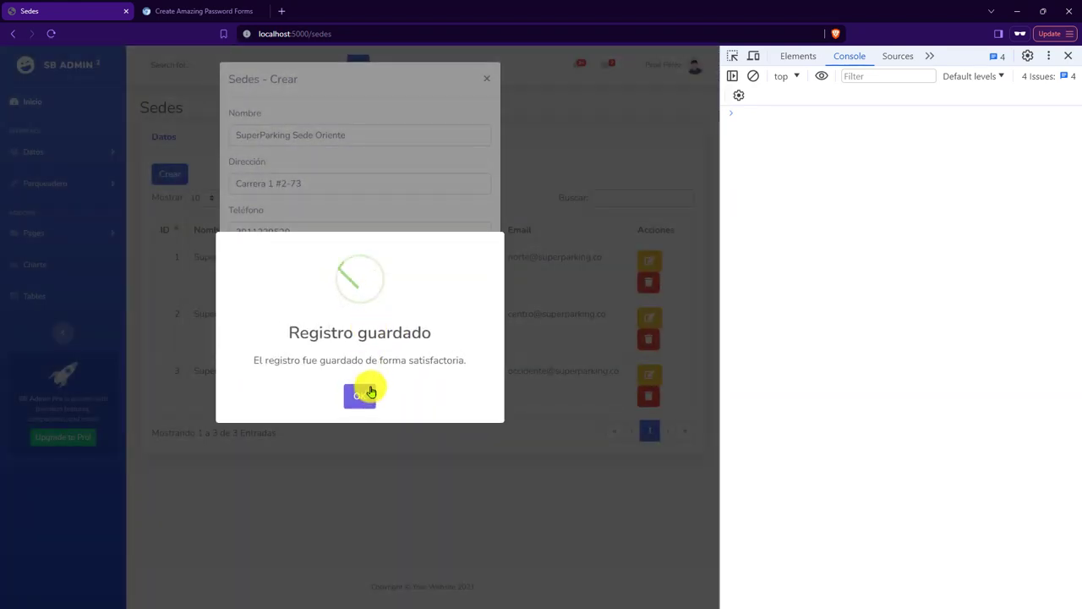
pyautogui.click(372, 396)
pyautogui.moveTo(597, 429); pyautogui.dragTo(545, 430)
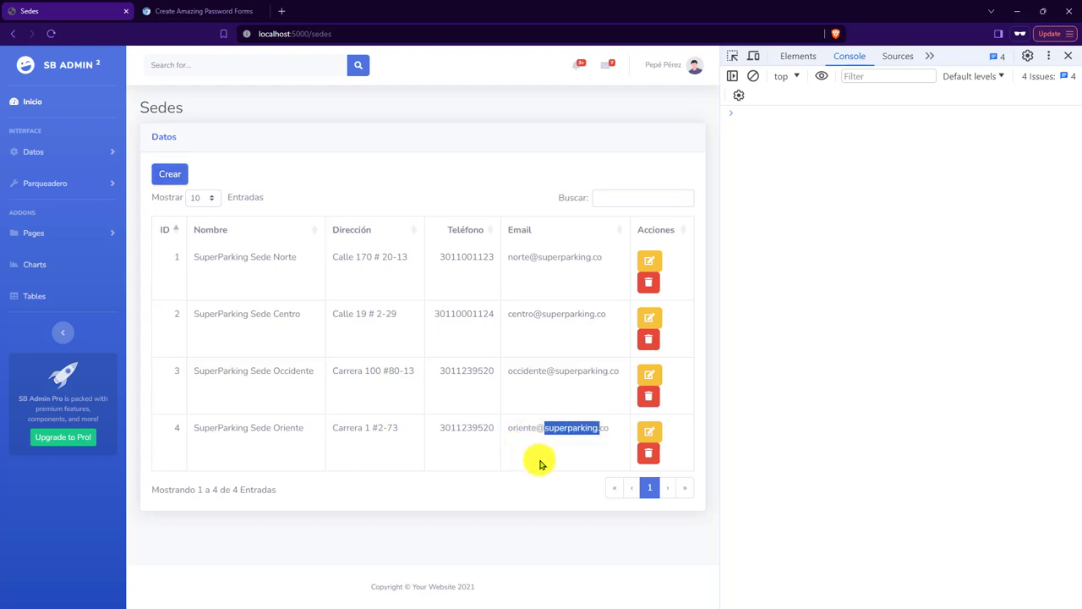
pyautogui.doubleClick(541, 463)
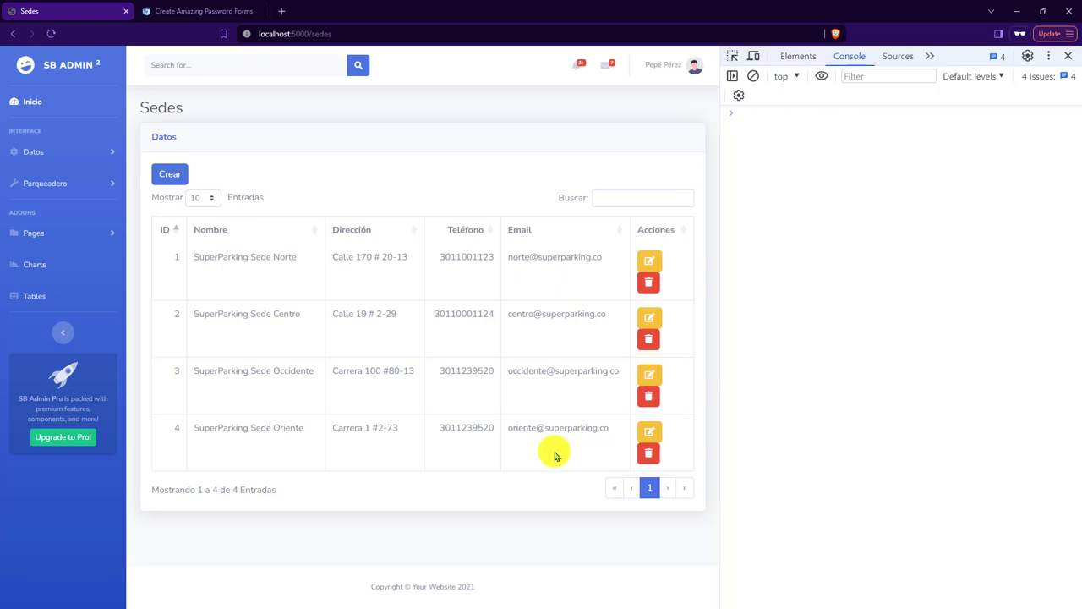
pyautogui.click(687, 65)
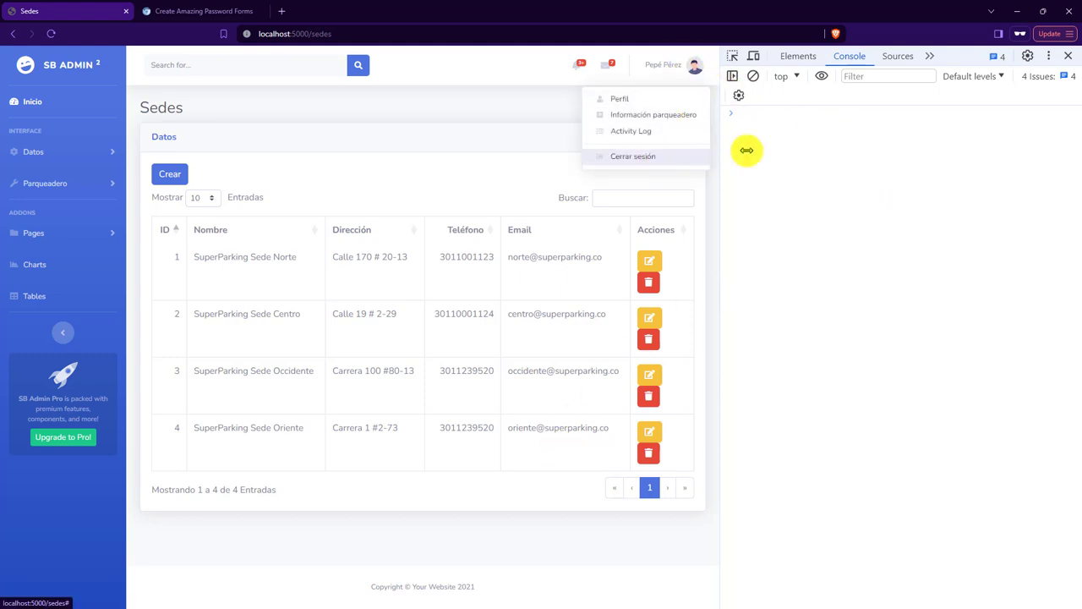
pyautogui.click(627, 159)
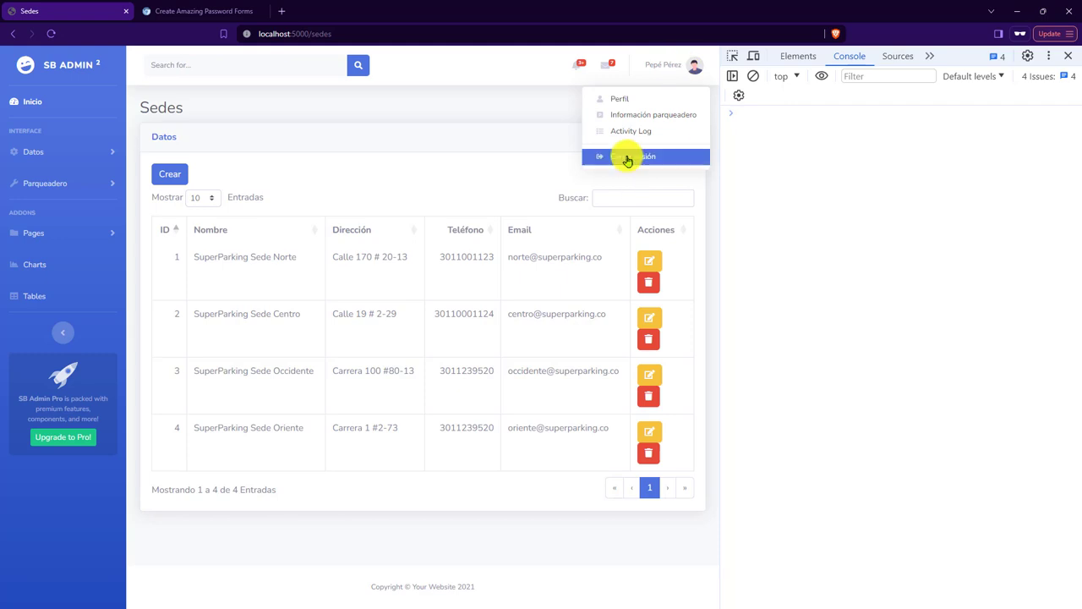
# Confirm logout with Sí and close the Brave window with both its tabs.
pyautogui.click(479, 150)
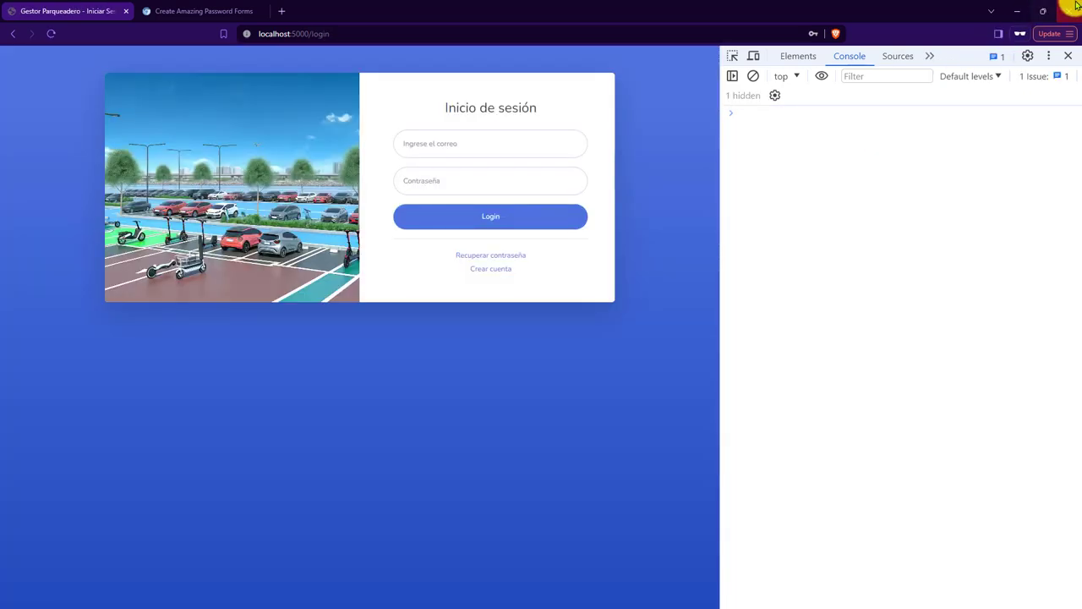
pyautogui.click(1069, 11)
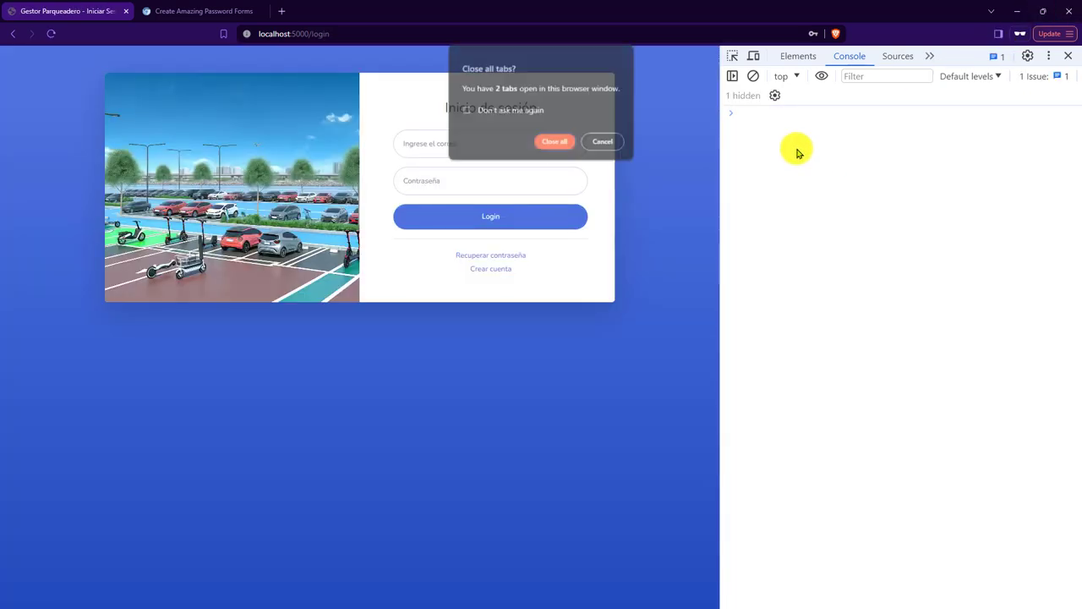
pyautogui.click(547, 143)
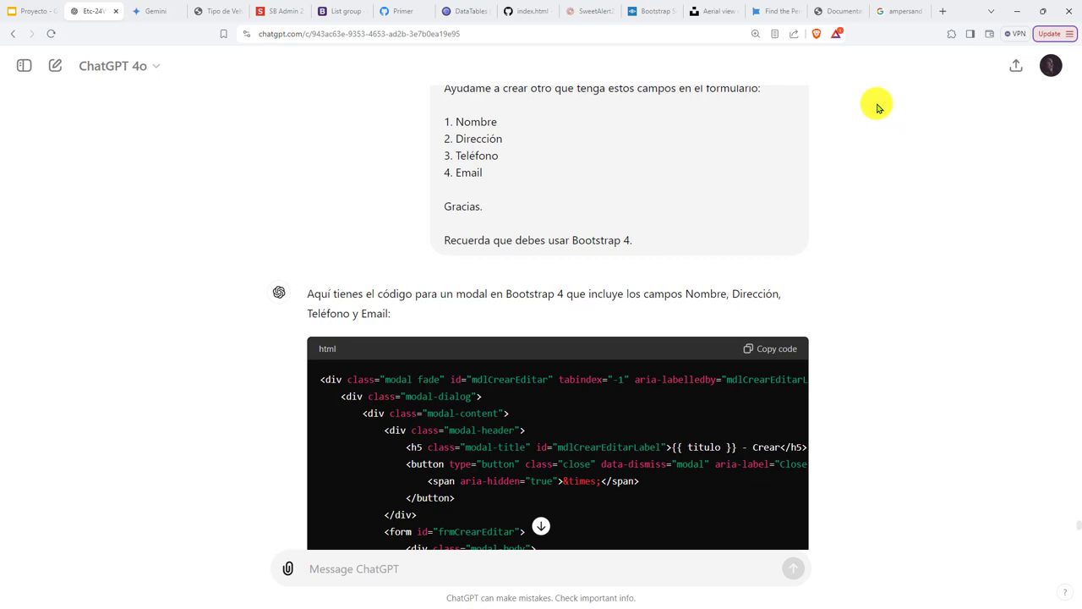
# Relaunch Brave to apply its pending update.
pyautogui.click(1055, 34)
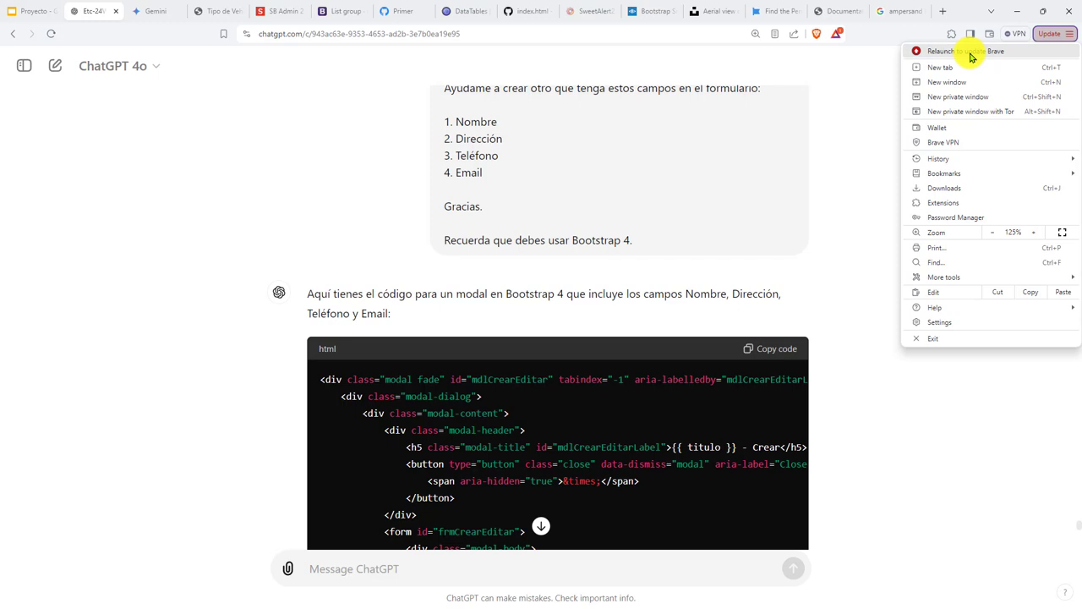
pyautogui.click(970, 54)
pyautogui.click(575, 110)
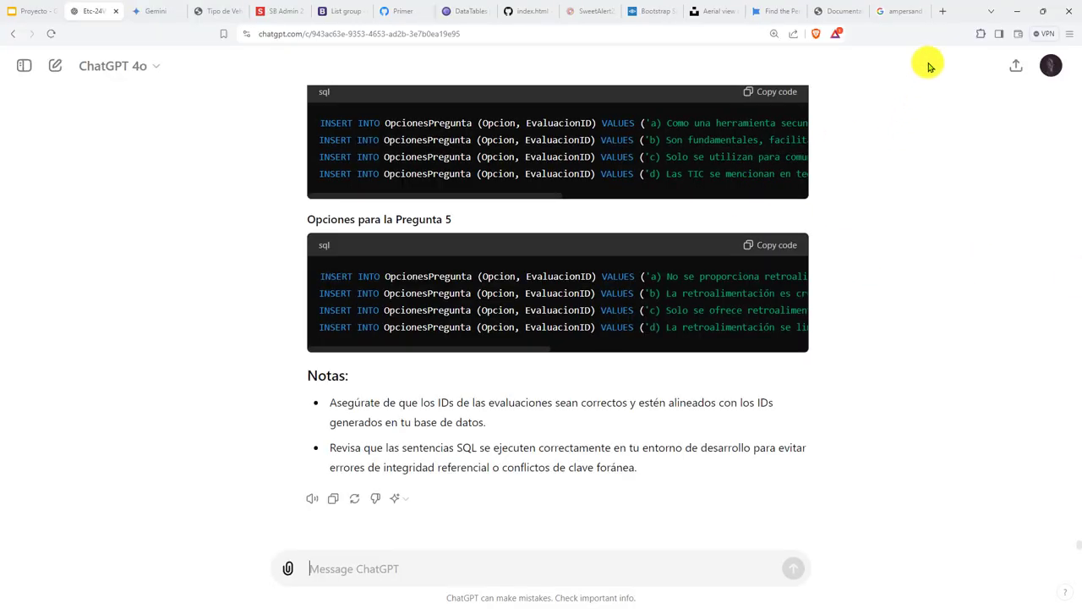
# Close the ampersand search tab and return to the Tipo de Vehículo tab.
pyautogui.click(902, 11)
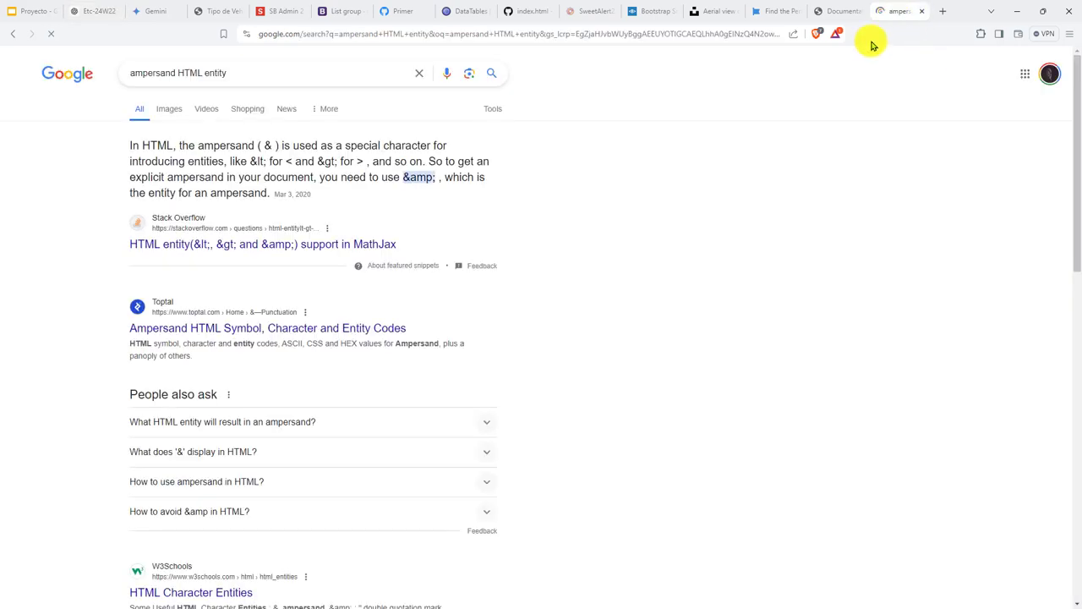
pyautogui.hotkey('ctrl', 'w')
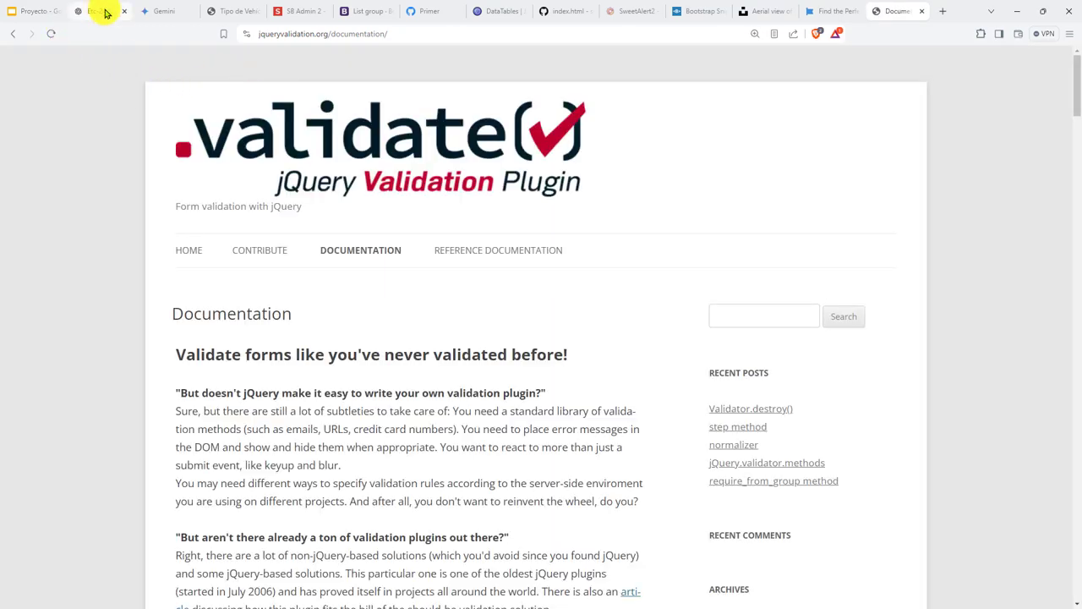
pyautogui.click(105, 11)
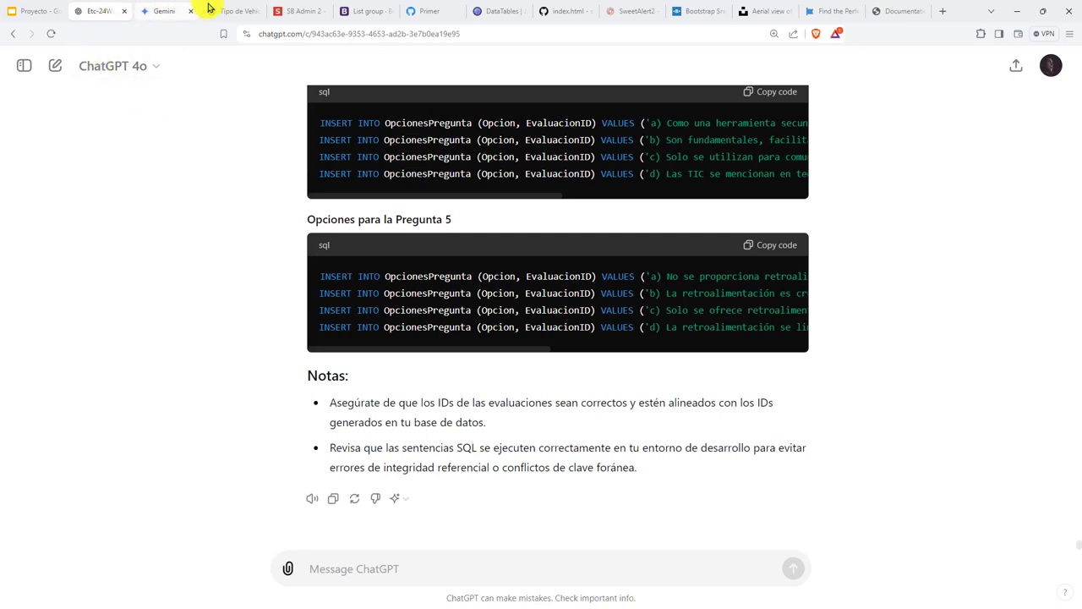
pyautogui.click(234, 12)
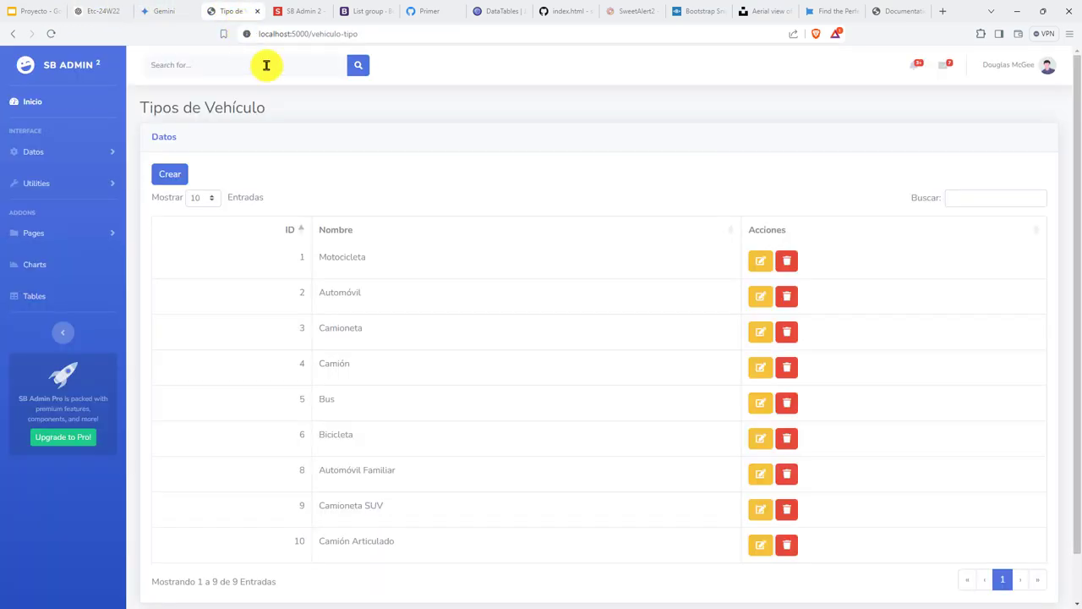
# Reload the localhost:5000/vehiculo-tipo page from the address bar.
pyautogui.click(1026, 68)
pyautogui.click(372, 79)
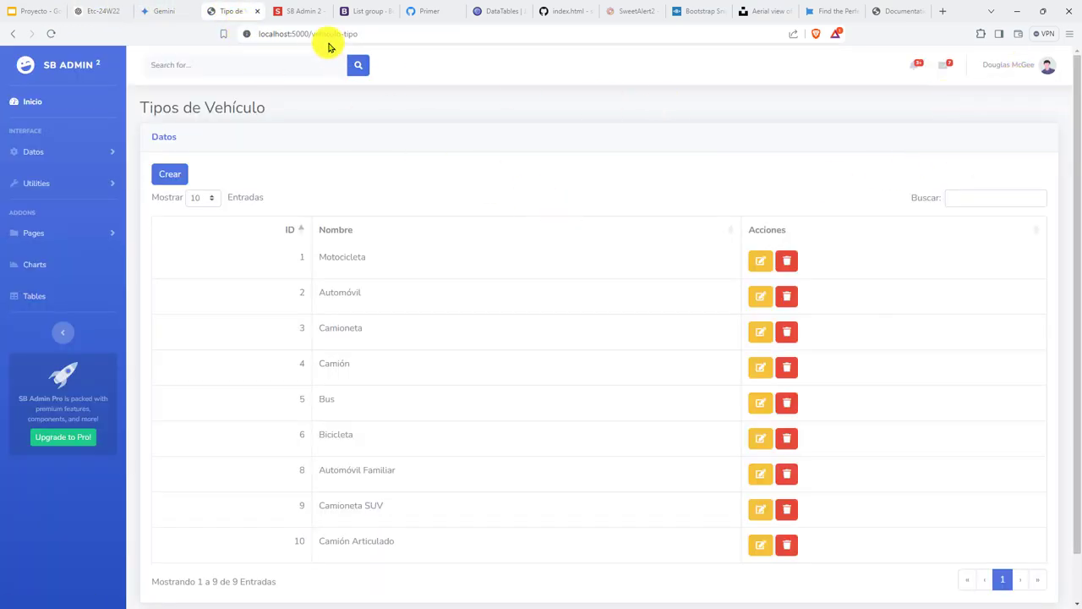
pyautogui.moveTo(315, 34); pyautogui.dragTo(387, 34)
pyautogui.write('v')
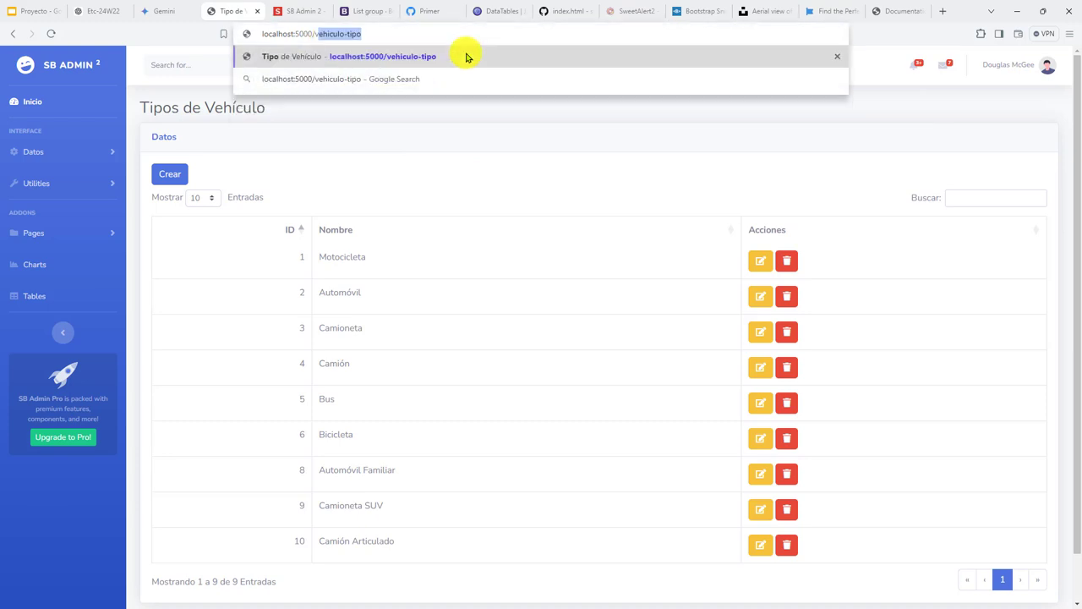
pyautogui.press('Return')
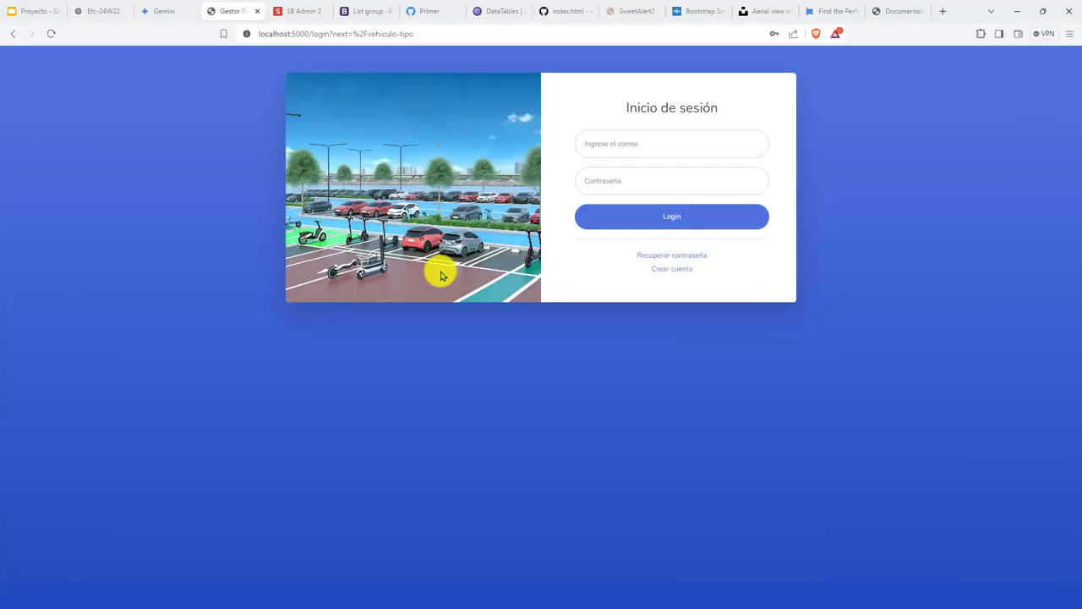
# Try signing in with a saved autofill account and dismiss the invalid-credentials warning.
pyautogui.click(632, 136)
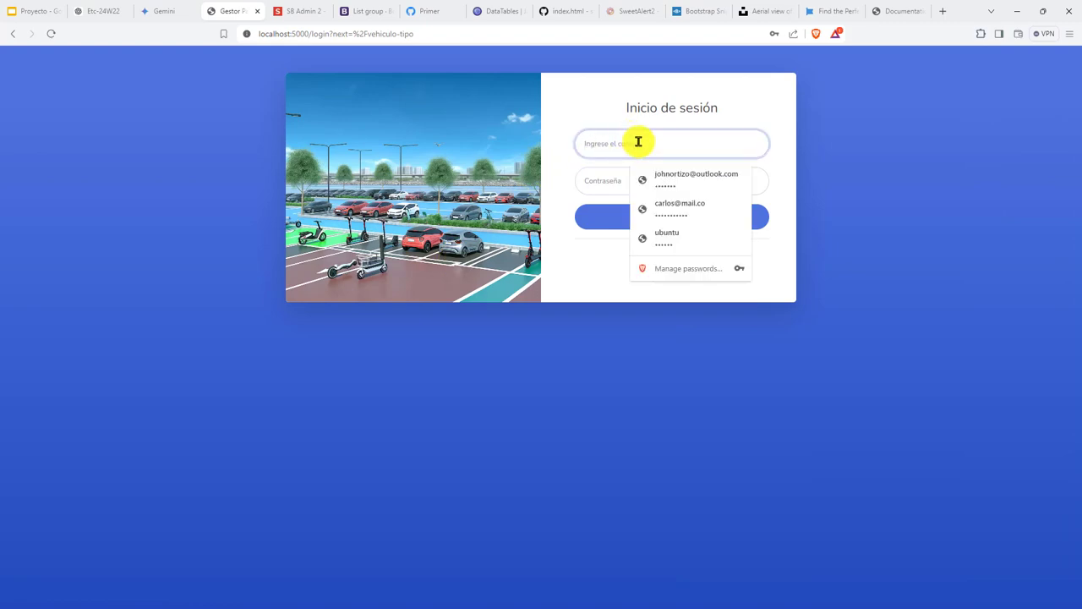
pyautogui.click(694, 179)
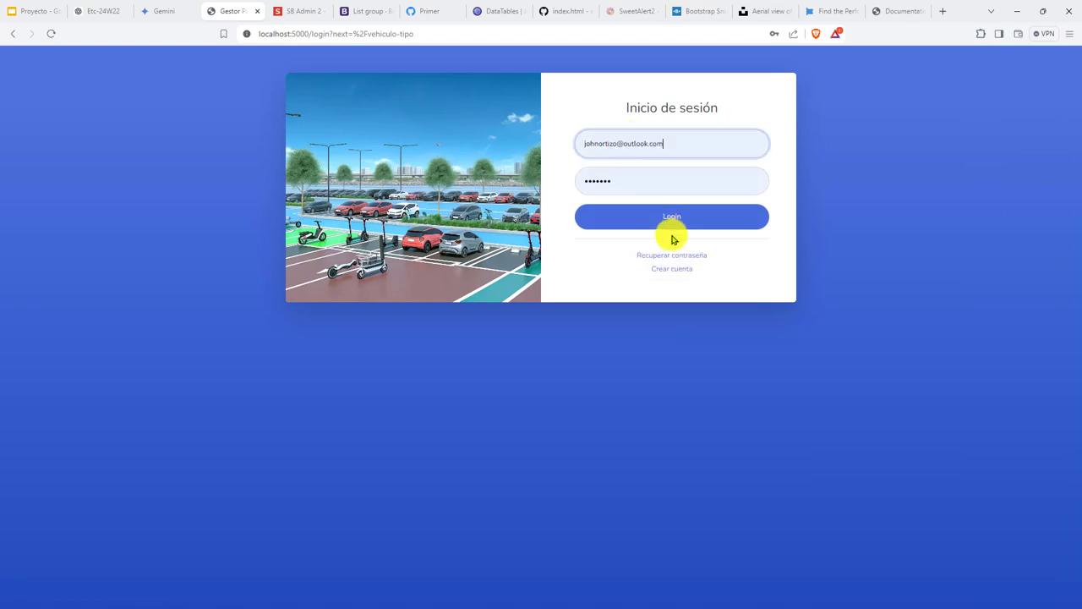
pyautogui.click(671, 221)
pyautogui.click(529, 393)
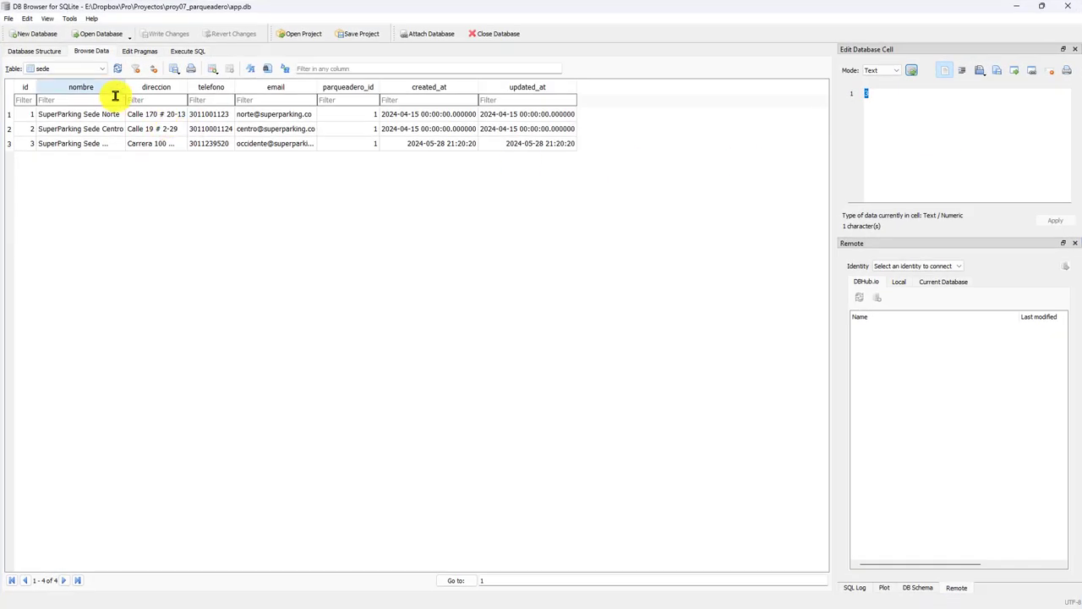
pyautogui.click(79, 67)
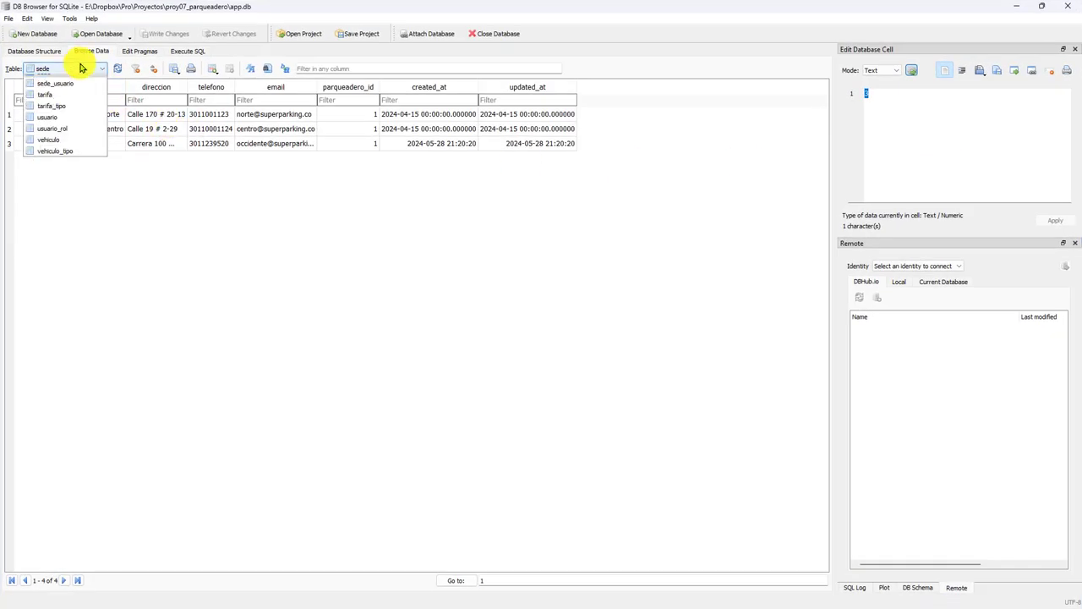
# Browse app.db's usuario table and take the first user's e-mail back to the login page.
pyautogui.click(56, 239)
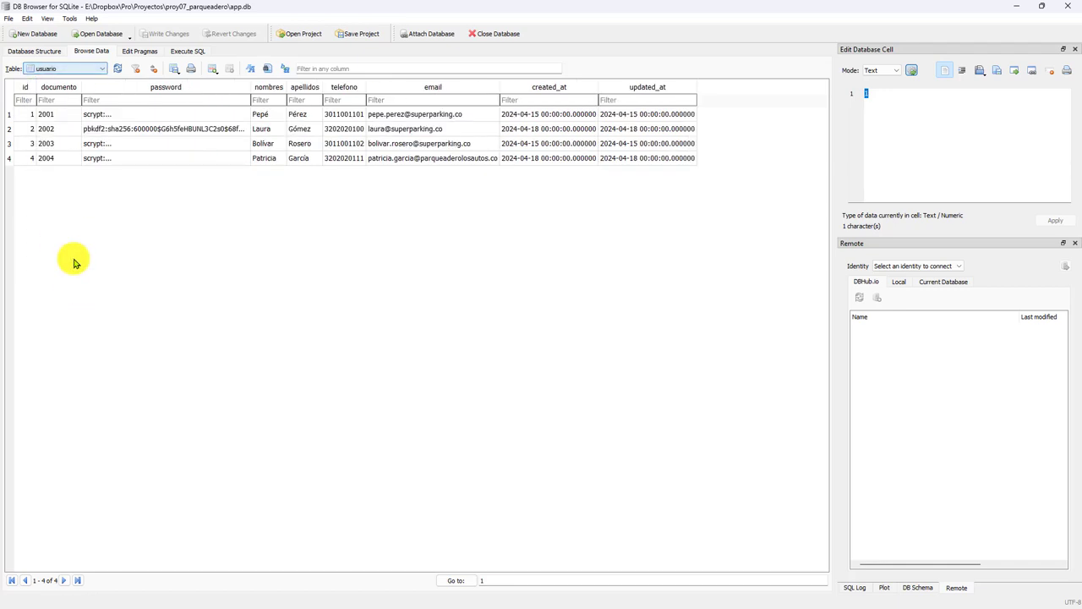
pyautogui.click(451, 144)
pyautogui.click(459, 114)
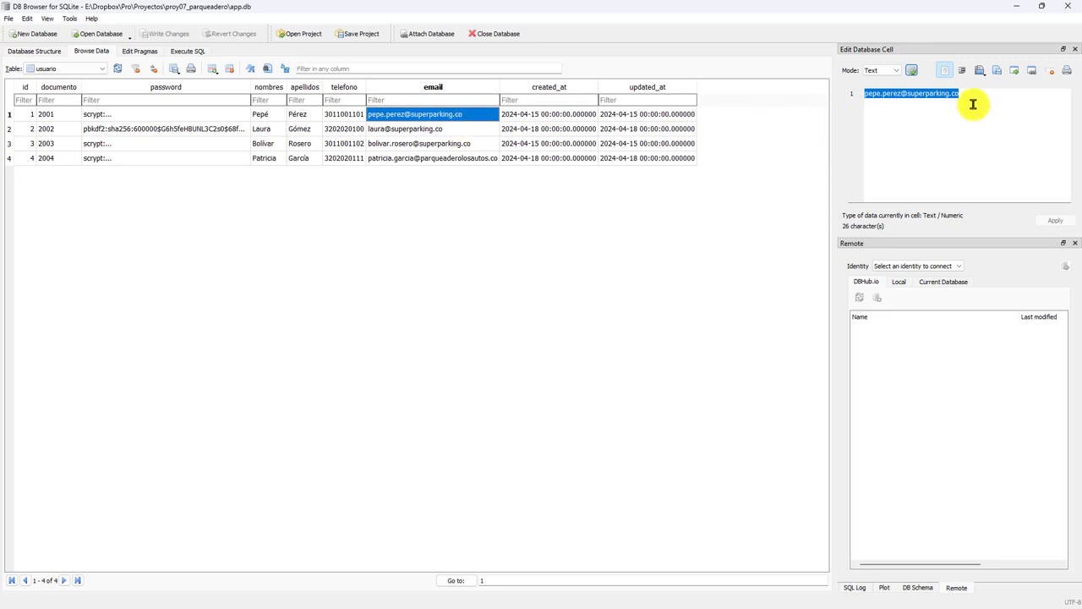
pyautogui.hotkey('alt', 'Tab')
pyautogui.click(661, 143)
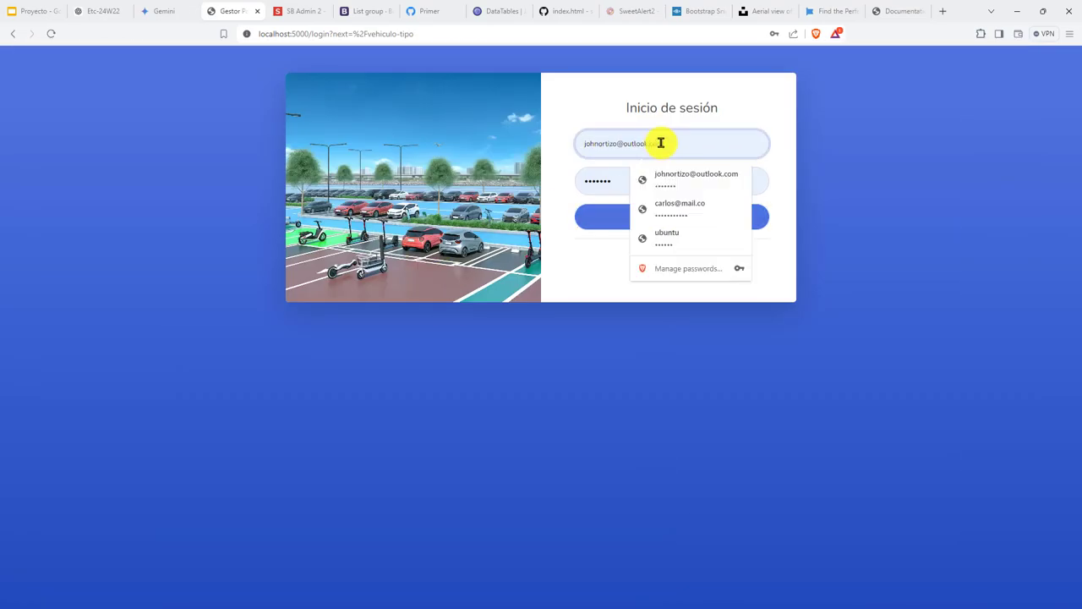
# Sign in with the first user's e-mail and password and save the password in Brave.
pyautogui.doubleClick(661, 143)
pyautogui.hotkey('ctrl', 'v')
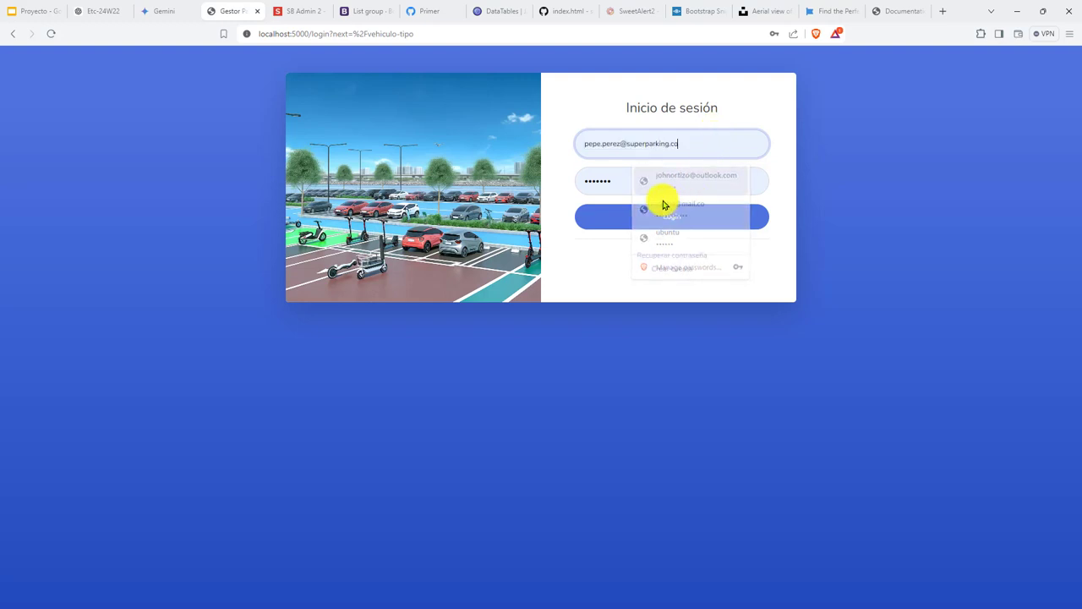
pyautogui.press('Tab')
pyautogui.write('12')
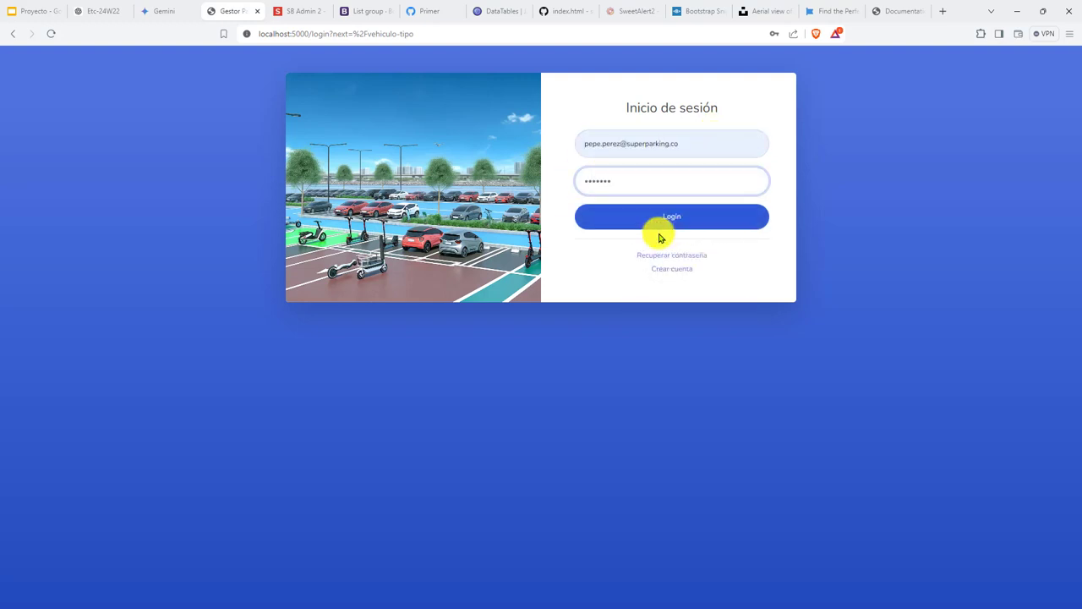
pyautogui.click(625, 220)
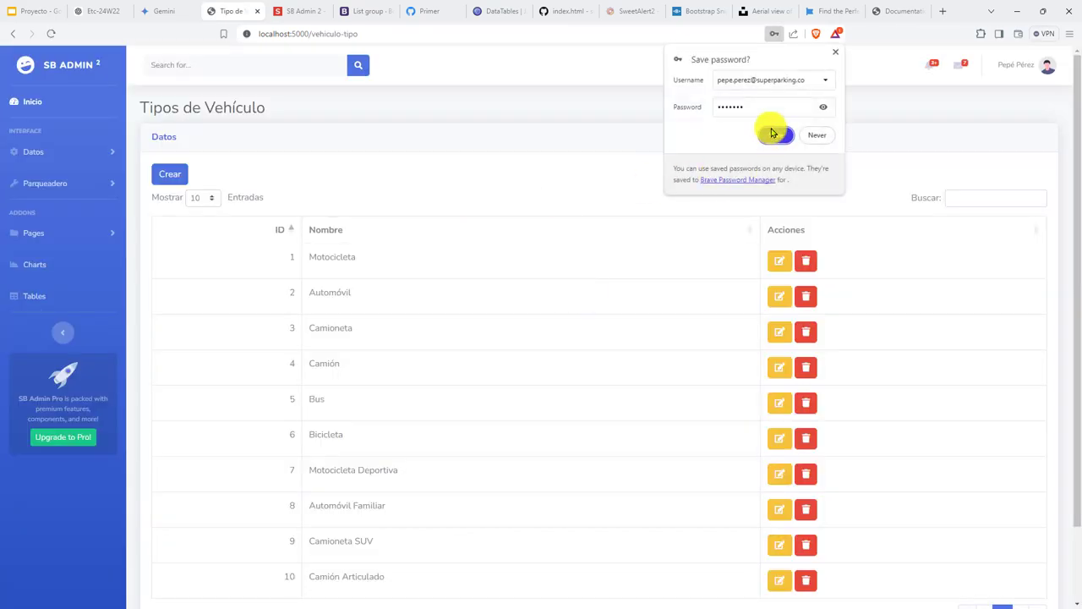
pyautogui.click(772, 133)
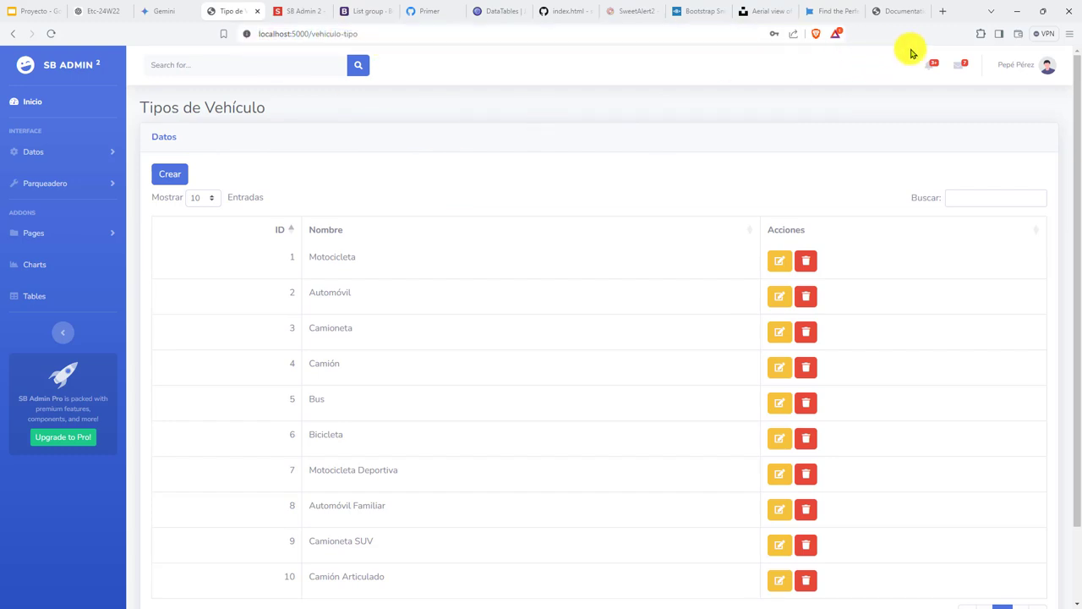
pyautogui.click(1058, 75)
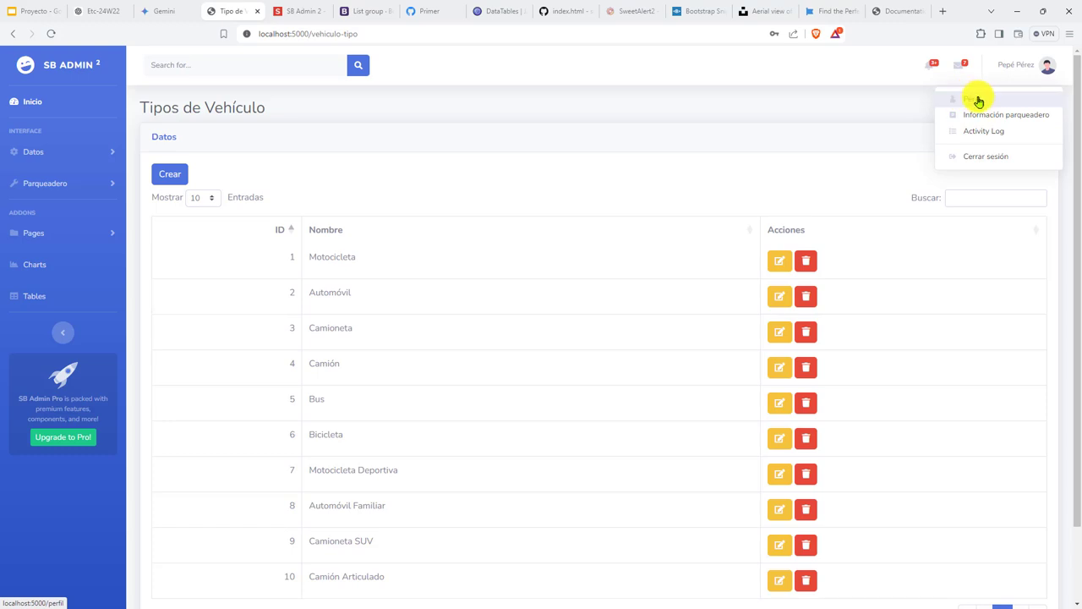
# View Perfil, then open Información parqueadero for SuperParking Medellín and inspect its name and city.
pyautogui.click(958, 99)
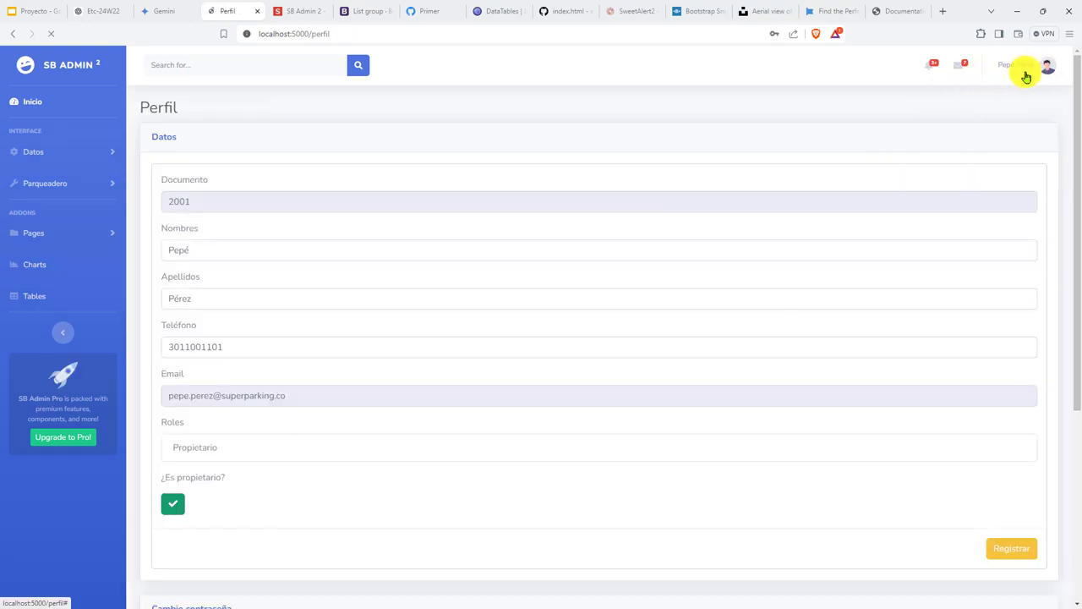
pyautogui.click(1021, 80)
pyautogui.click(988, 113)
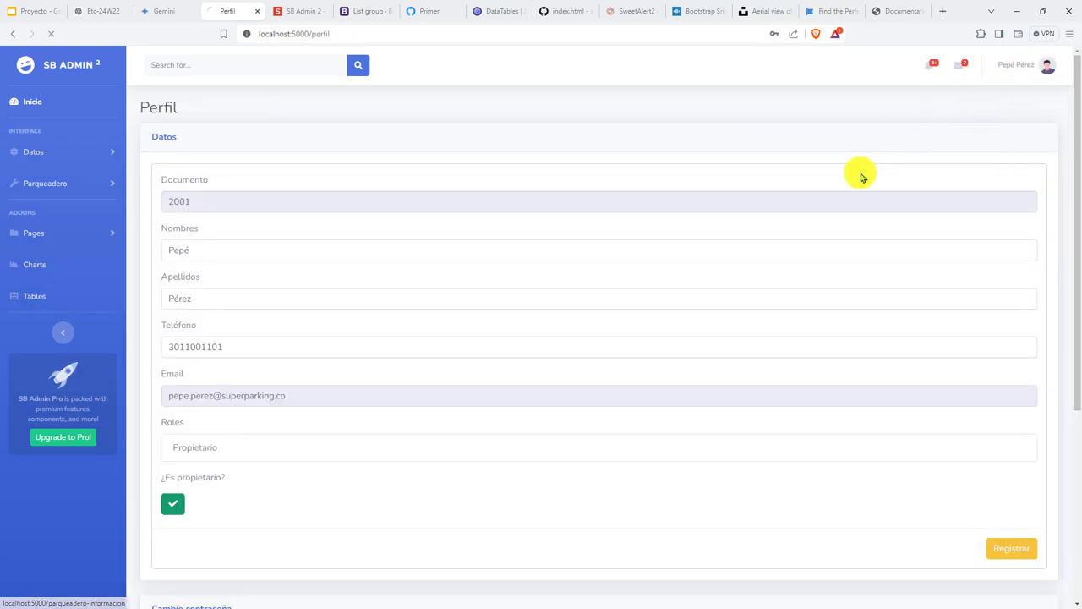
pyautogui.scroll(-1, 350, 304)
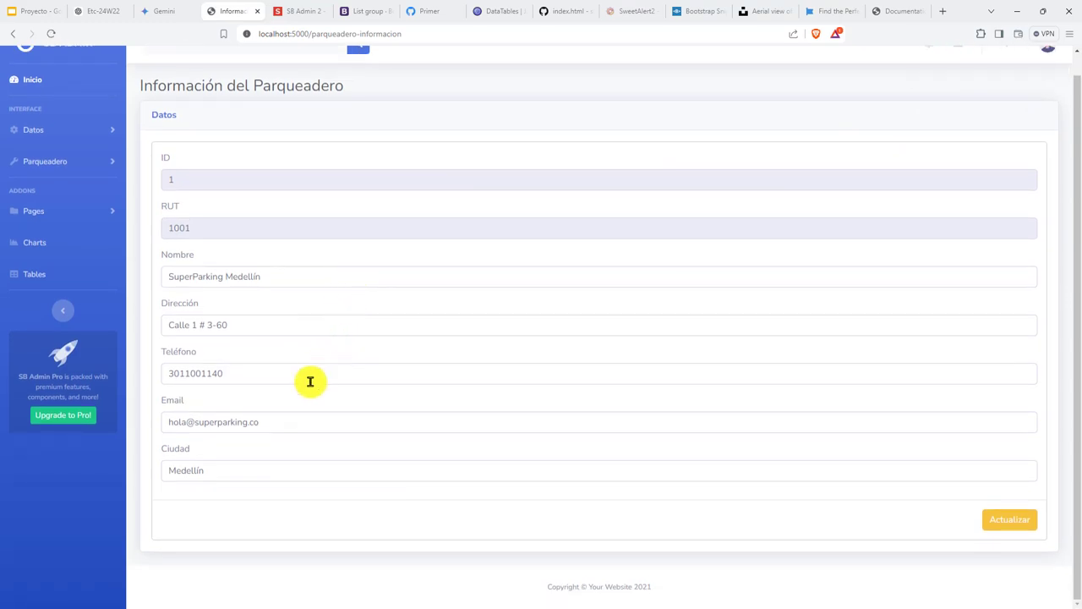
pyautogui.scroll(-1, 286, 411)
pyautogui.tripleClick(218, 278)
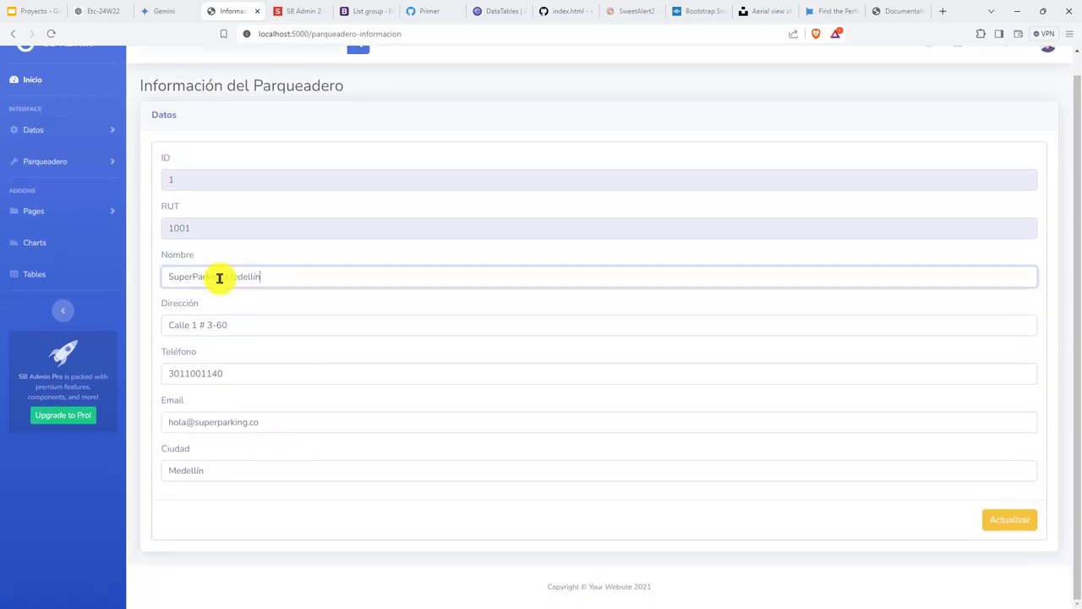
pyautogui.click(537, 466)
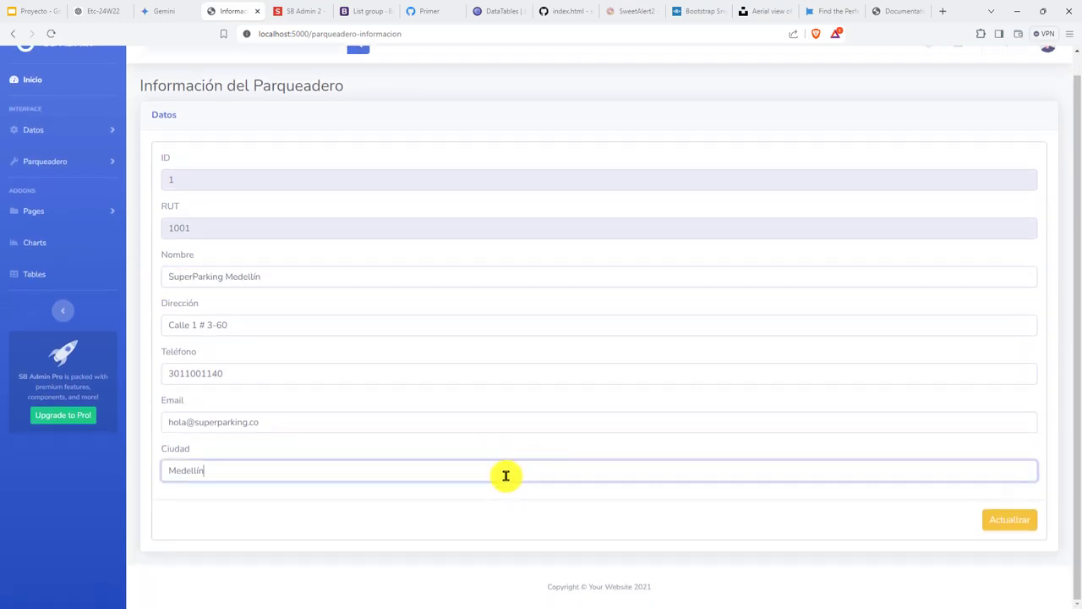
pyautogui.scroll(1, 499, 457)
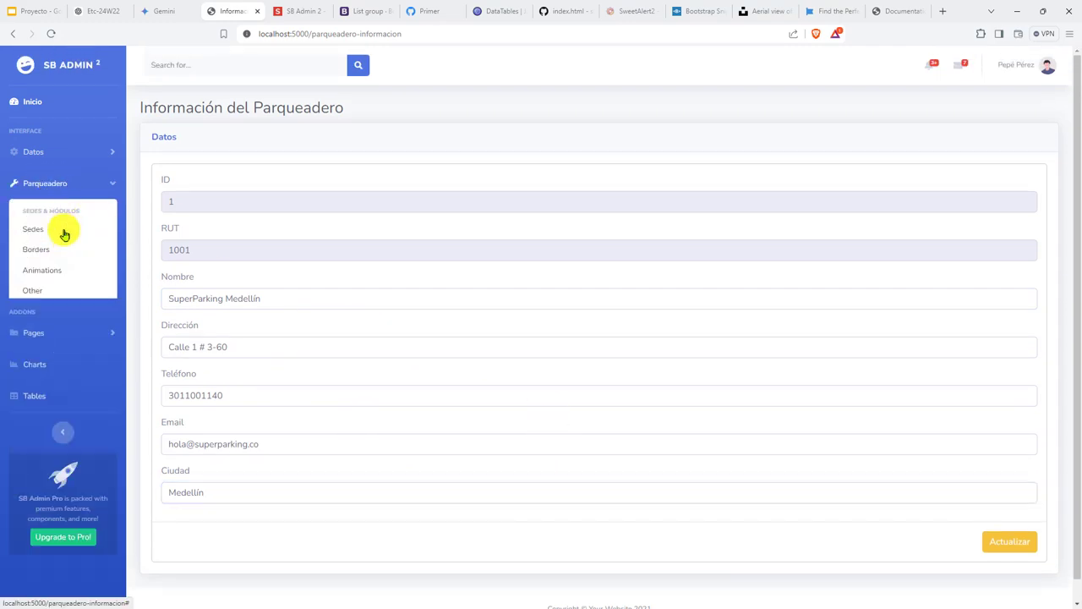
# Open the empty Sedes create form from the Parqueadero section, then open a new browser tab.
pyautogui.click(41, 183)
pyautogui.click(35, 234)
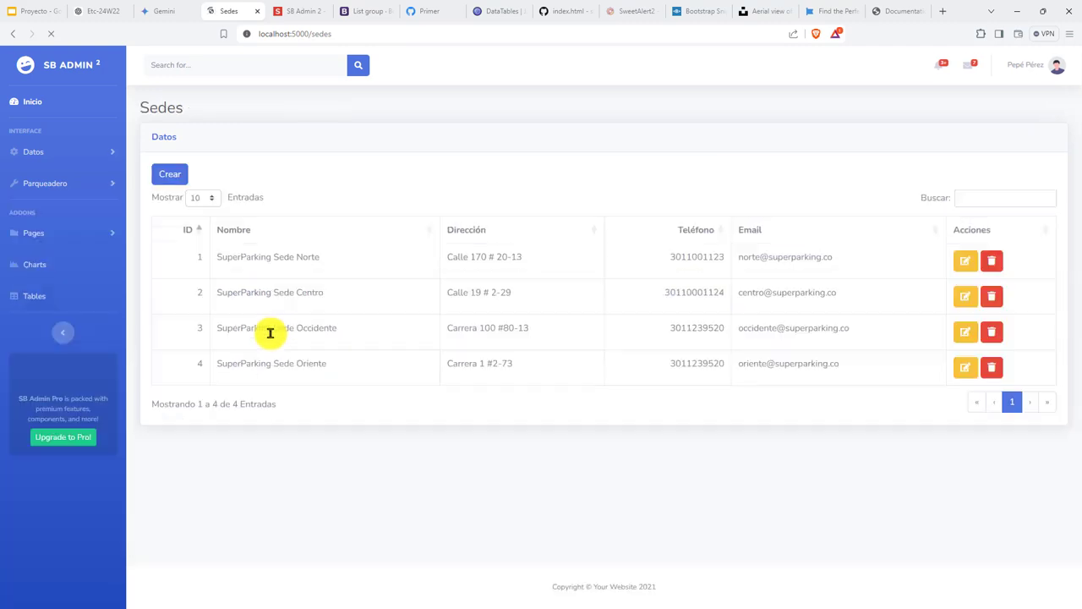
pyautogui.click(170, 173)
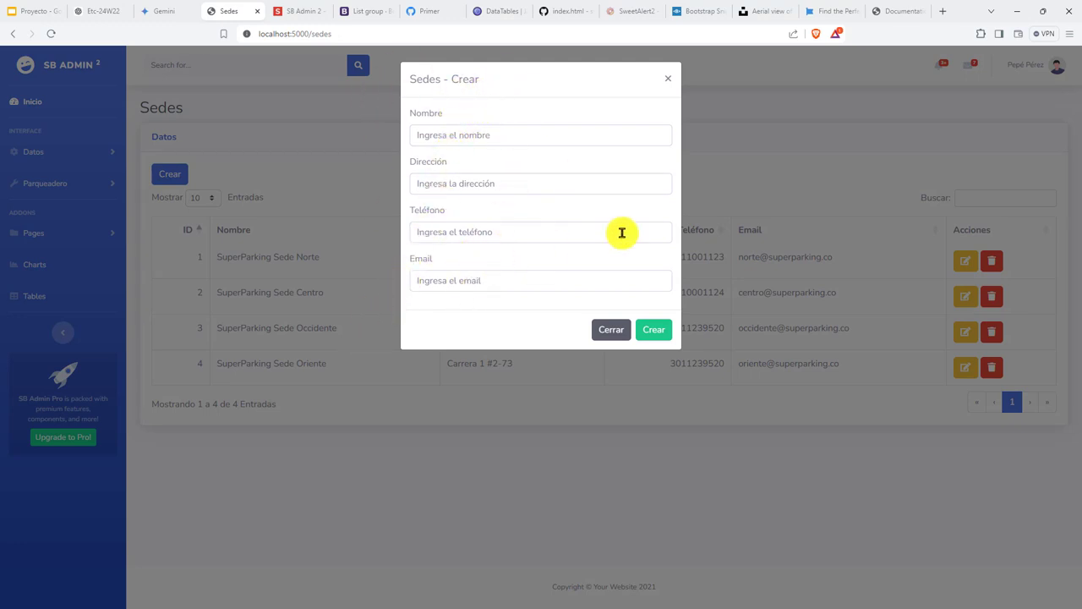
pyautogui.hotkey('ctrl', 't')
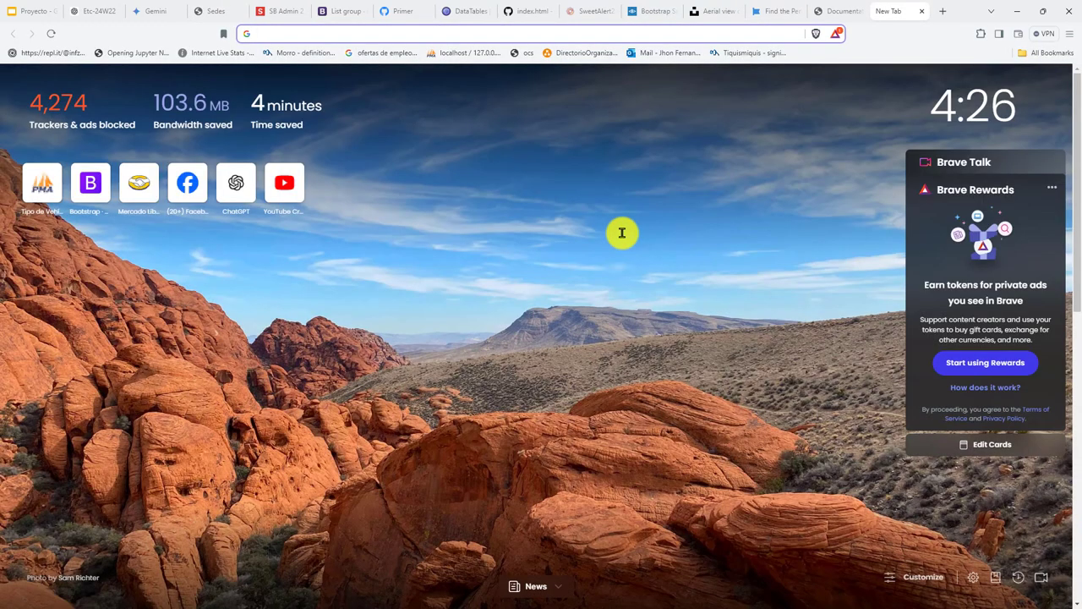
# Search 'Fillform Chrome' and go to the AutoFill Forms Chrome Web Store page.
pyautogui.write('Fill')
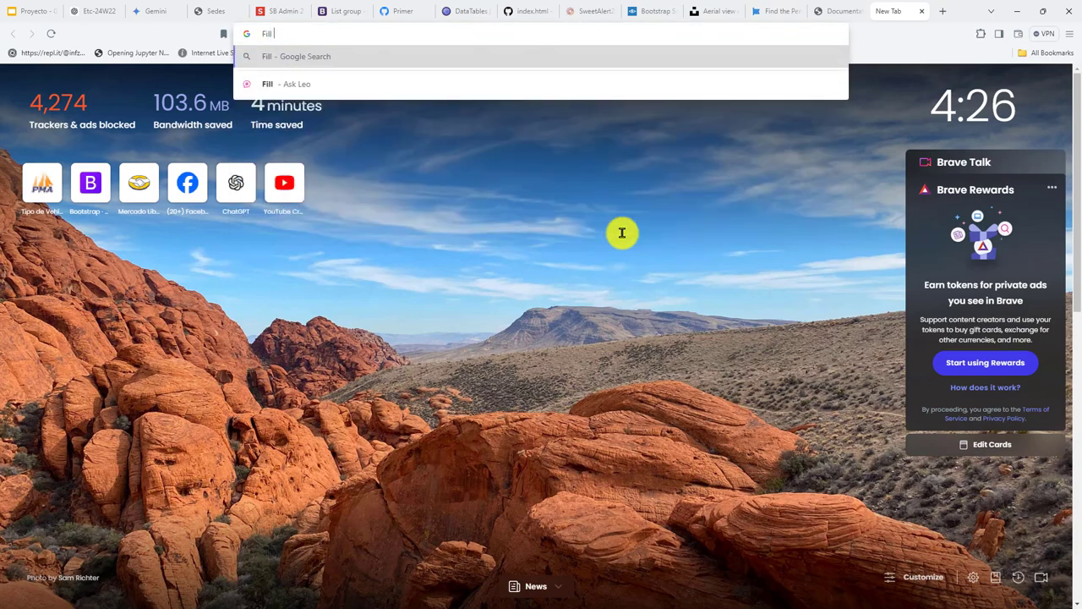
pyautogui.write('form Ch')
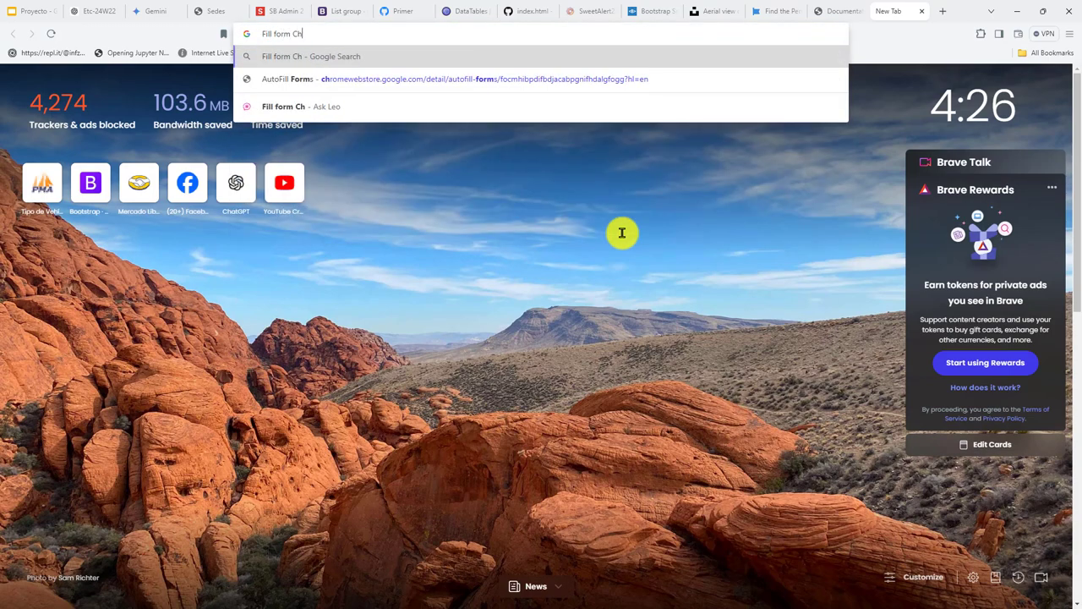
pyautogui.write('rome')
pyautogui.press('Down')
pyautogui.press('Return')
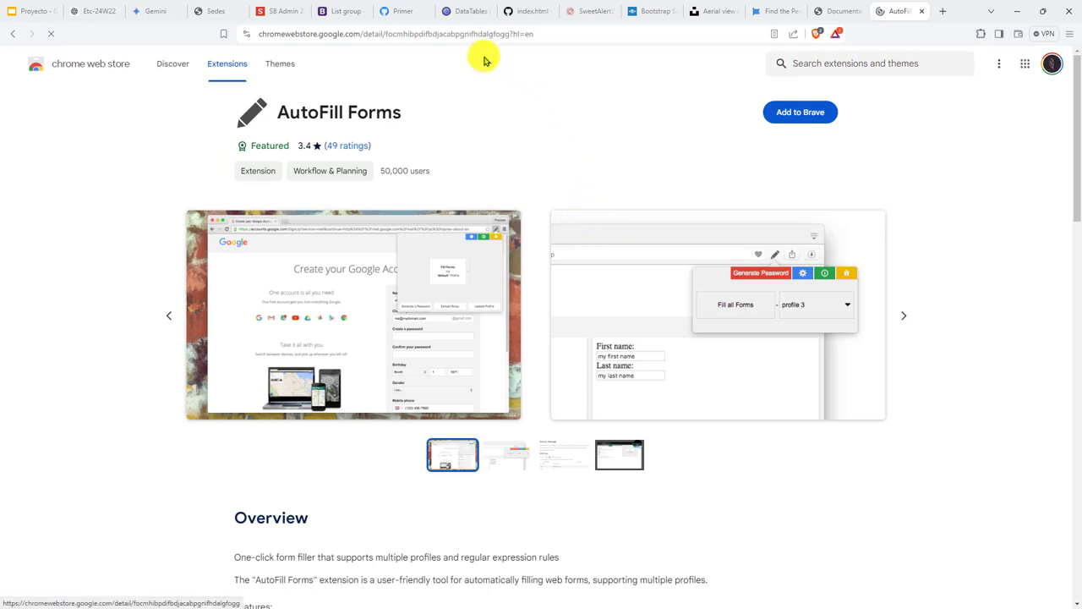
# Search the Chrome Web Store for 'form fill' extensions.
pyautogui.write('ut')
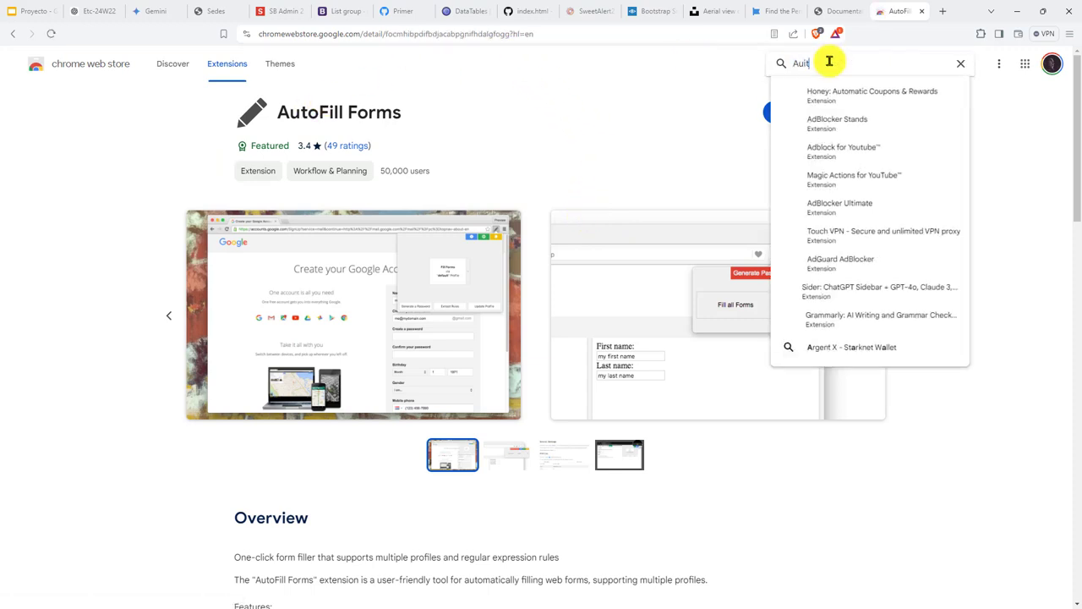
pyautogui.write('oFill')
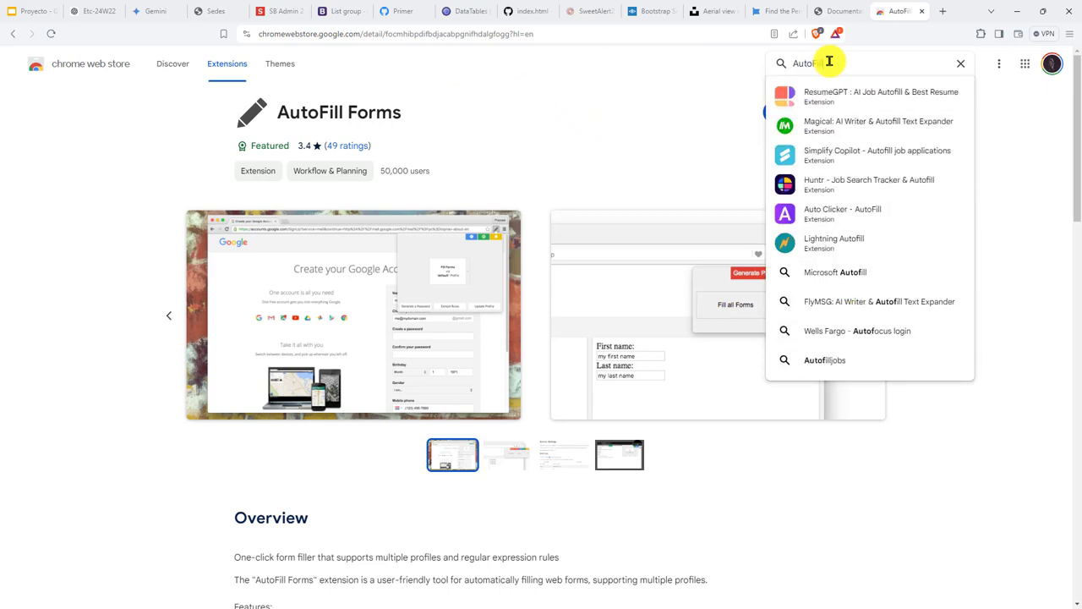
pyautogui.press('BackSpace')
pyautogui.press('BackSpace')
pyautogui.press('BackSpace')
pyautogui.press('BackSpace')
pyautogui.press('BackSpace')
pyautogui.press('BackSpace')
pyautogui.press('BackSpace')
pyautogui.press('BackSpace')
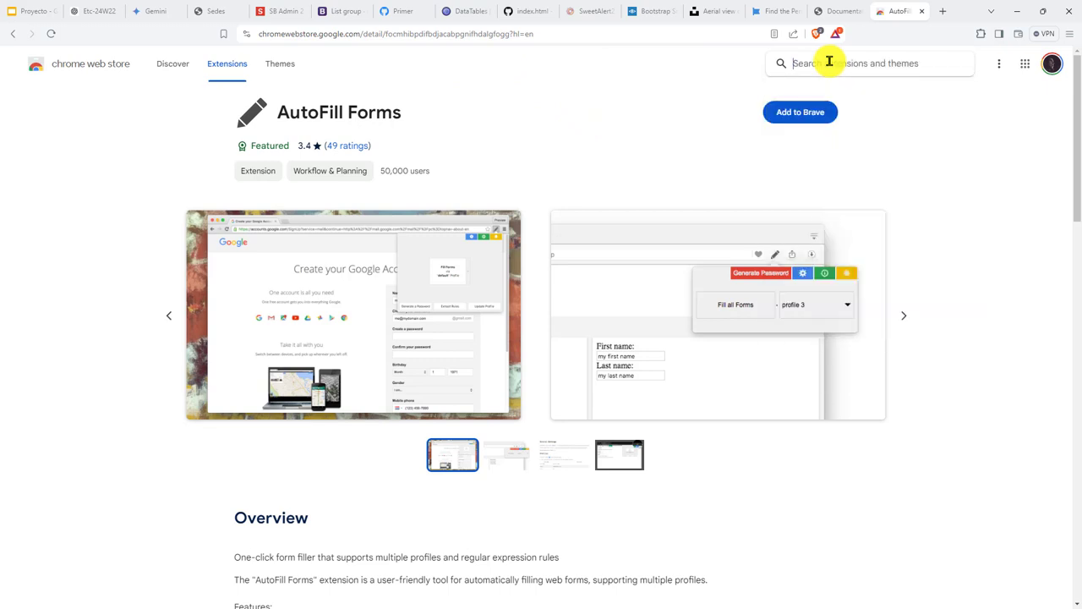
pyautogui.write('form fill')
pyautogui.press('Return')
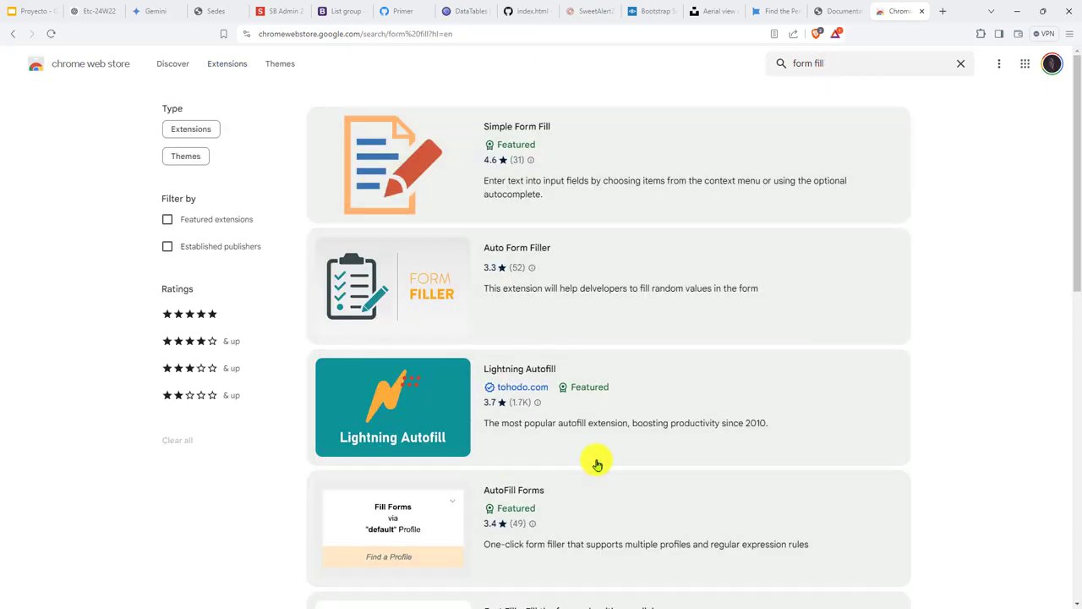
# Browse the form-fill results, loading more extensions and returning to the top of the list.
pyautogui.click(622, 397)
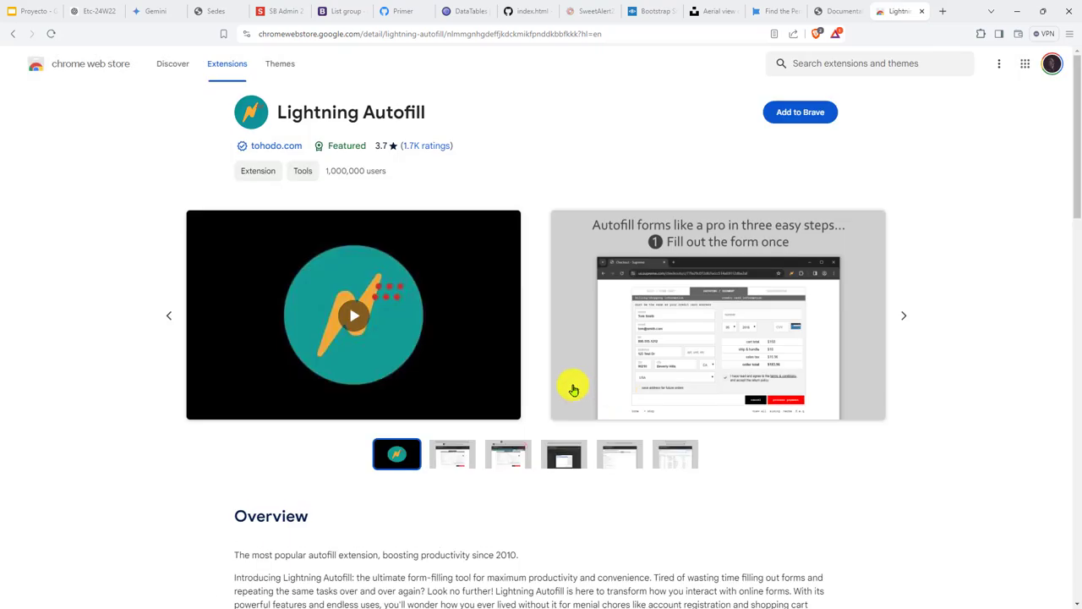
pyautogui.rightClick(608, 133)
pyautogui.hotkey('alt', 'Left')
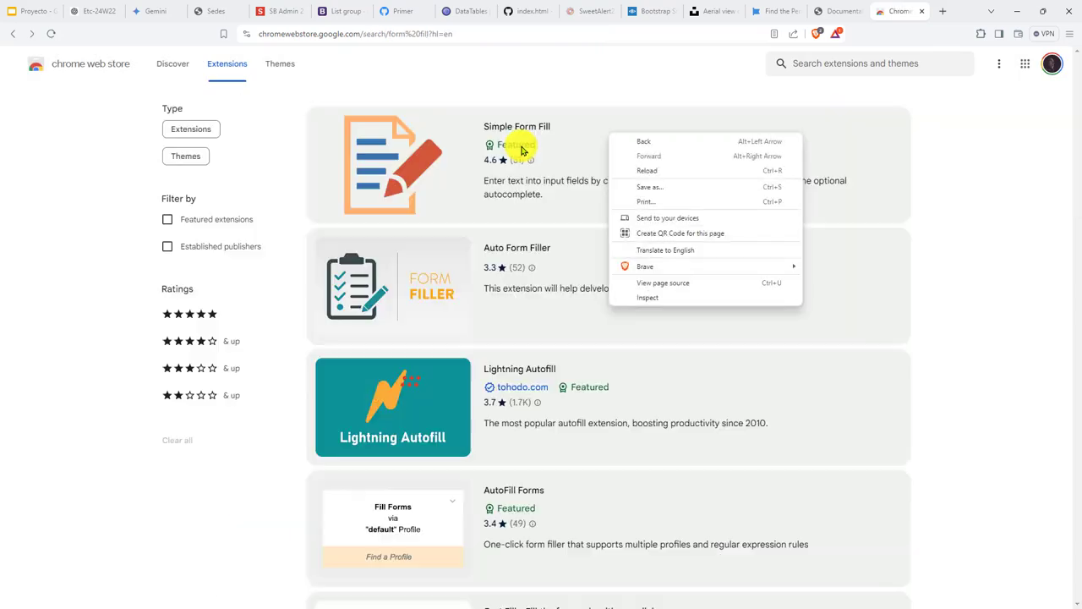
pyautogui.scroll(-7, 733, 338)
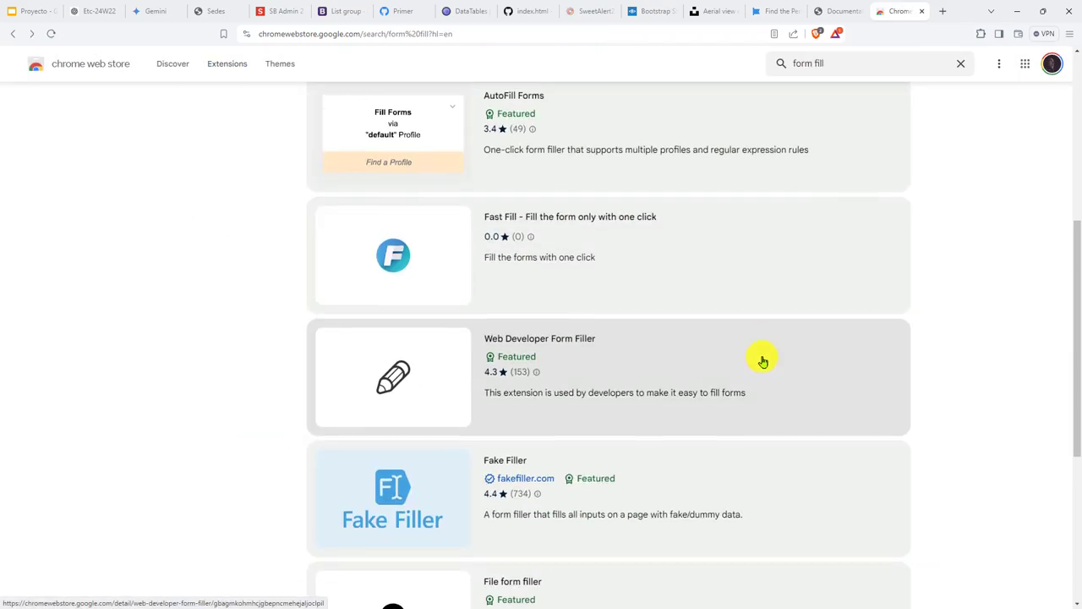
pyautogui.scroll(-2, 744, 415)
pyautogui.click(609, 498)
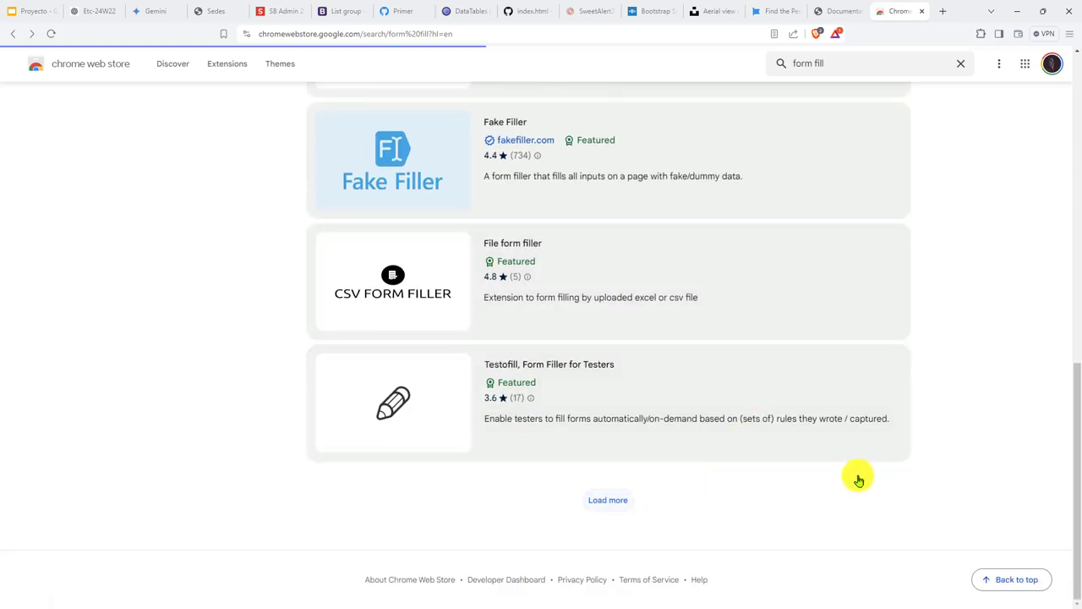
pyautogui.scroll(-3, 841, 482)
pyautogui.scroll(-12, 812, 448)
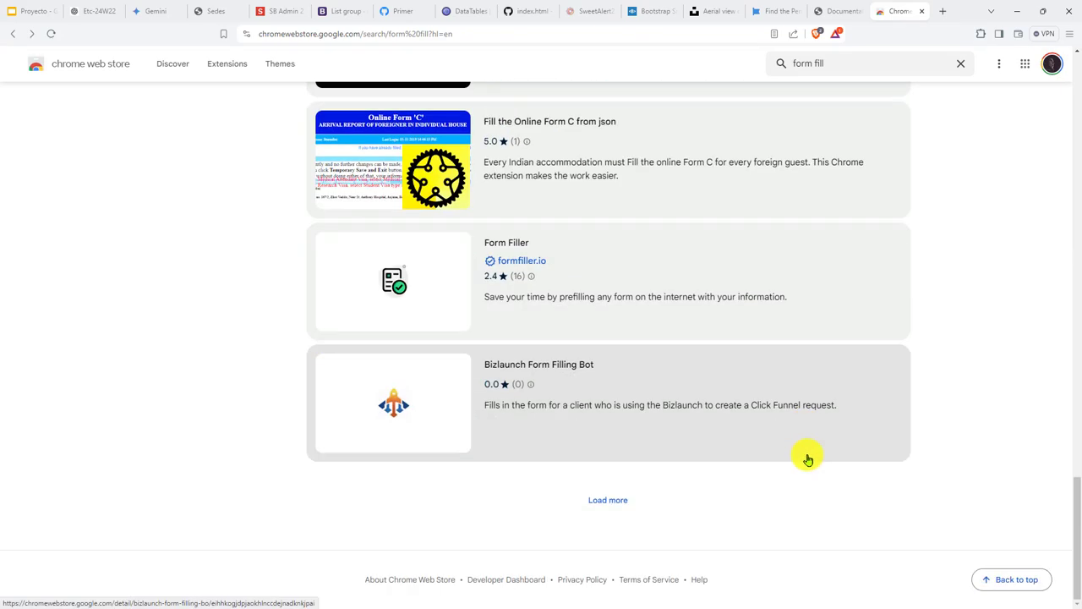
pyautogui.scroll(3, 795, 470)
pyautogui.scroll(-4, 783, 479)
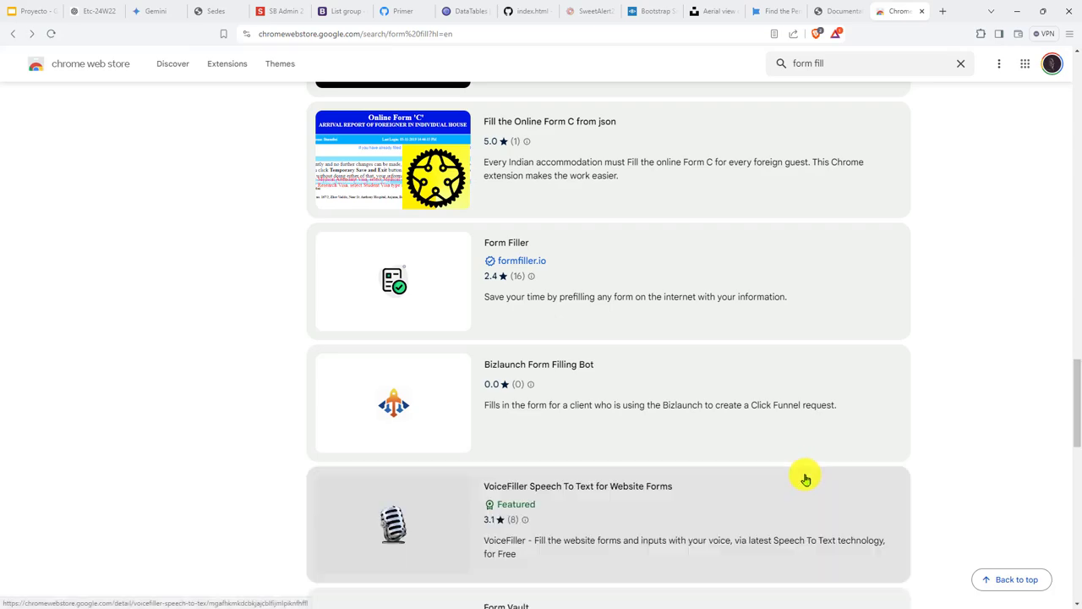
pyautogui.scroll(-1, 742, 476)
pyautogui.scroll(-11, 792, 443)
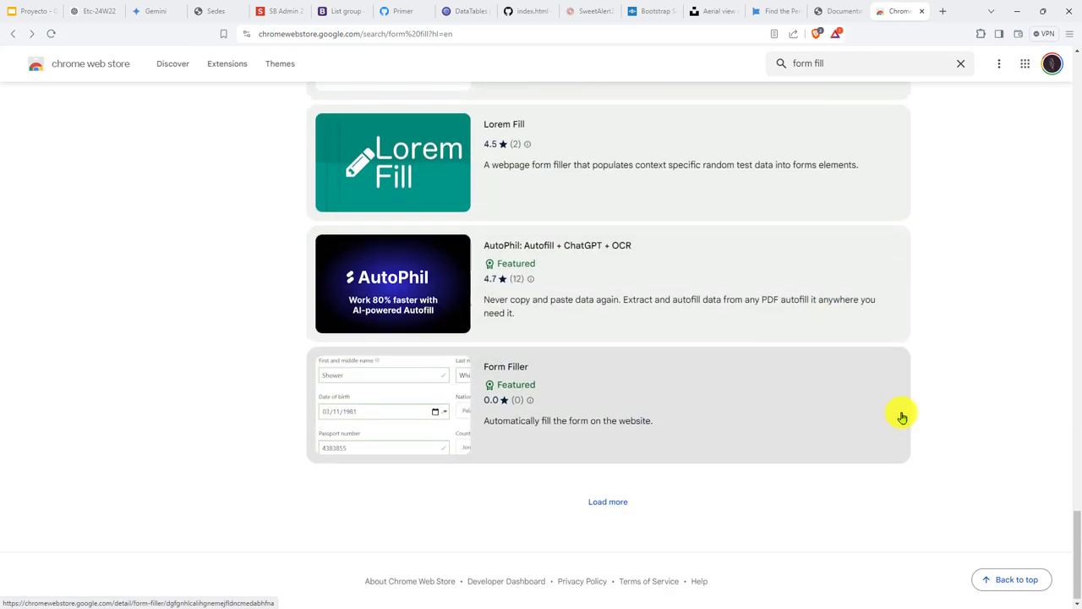
pyautogui.press('Home')
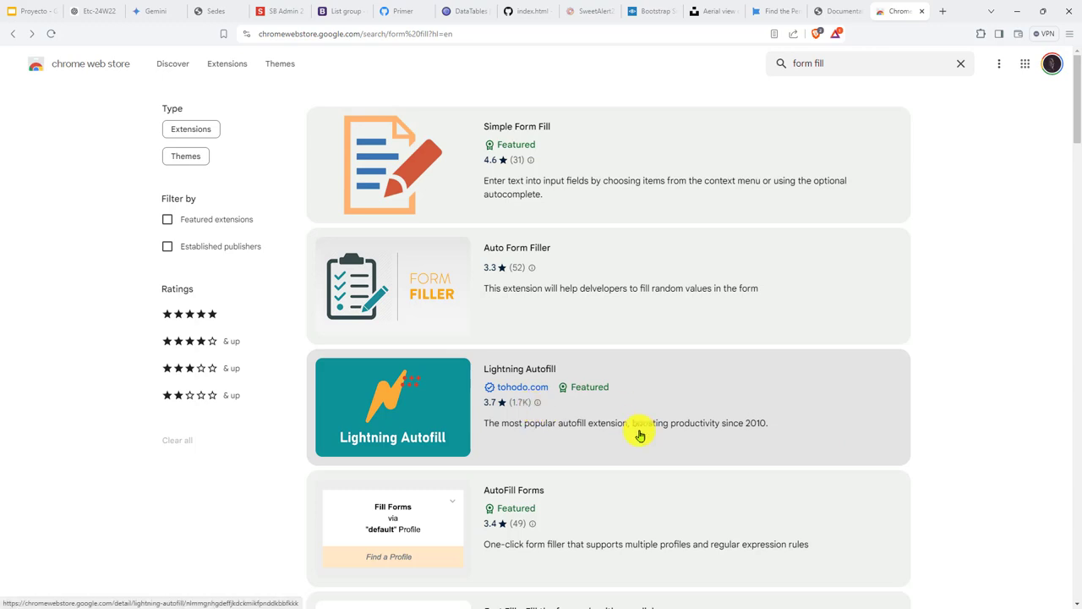
# Review the Lightning Autofill details page and its screenshot gallery.
pyautogui.click(640, 435)
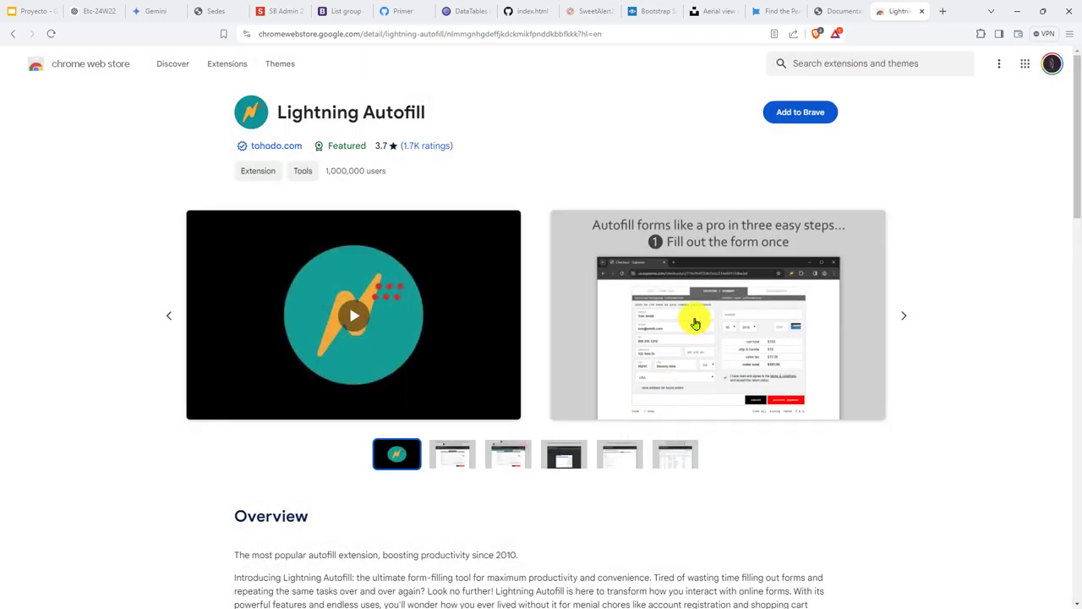
pyautogui.click(695, 324)
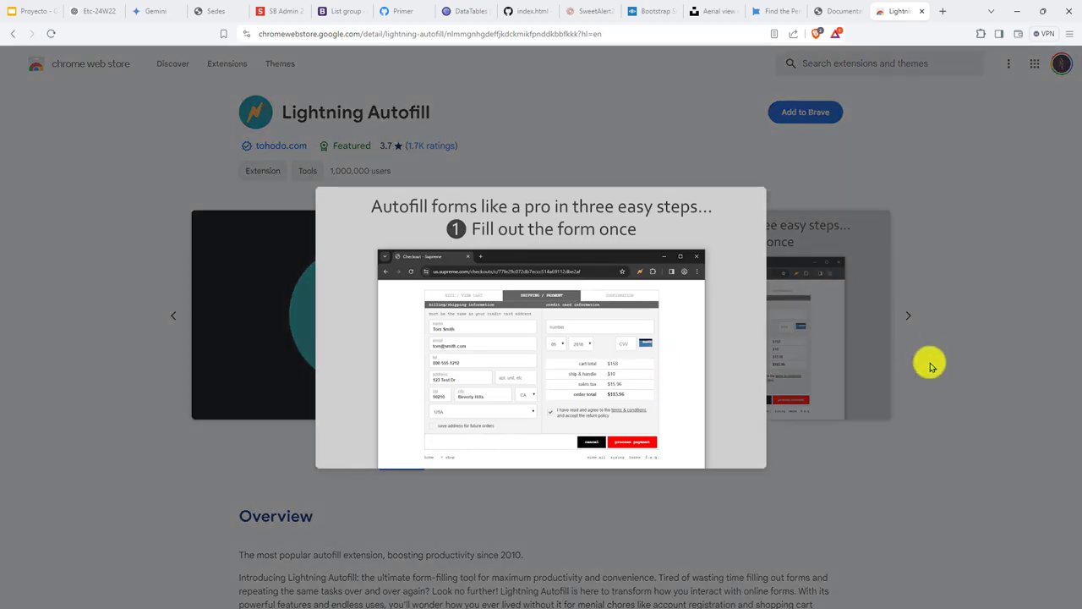
pyautogui.click(930, 362)
pyautogui.click(908, 317)
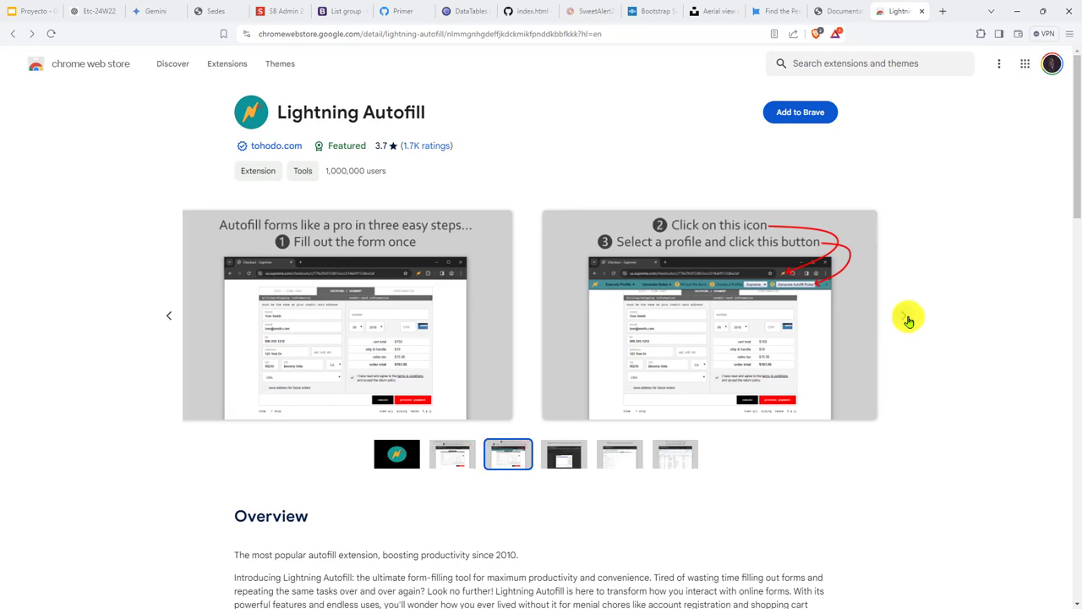
pyautogui.click(908, 320)
pyautogui.click(908, 320)
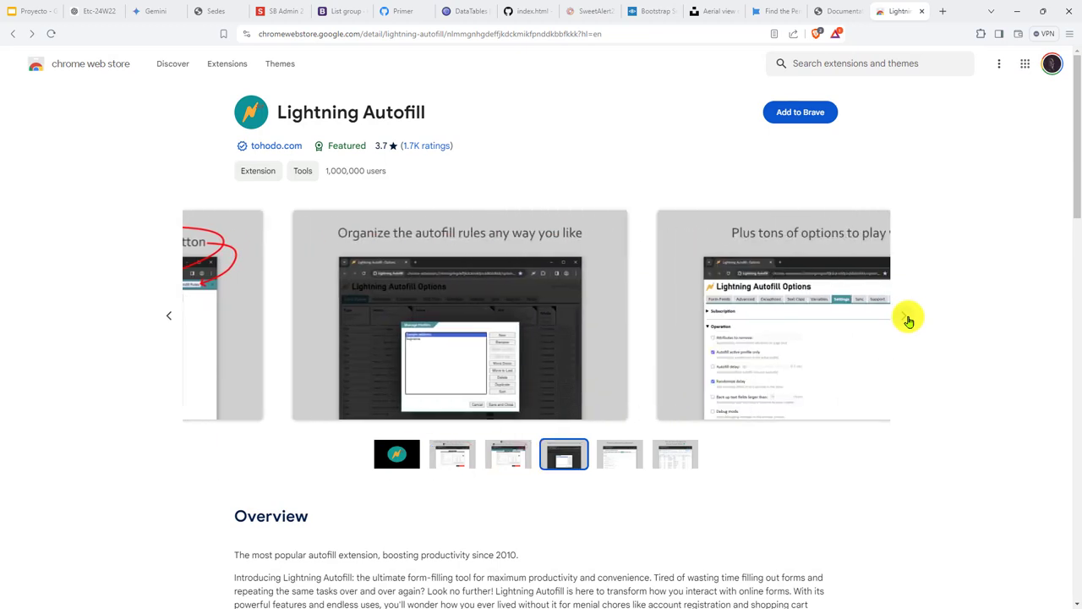
pyautogui.click(908, 320)
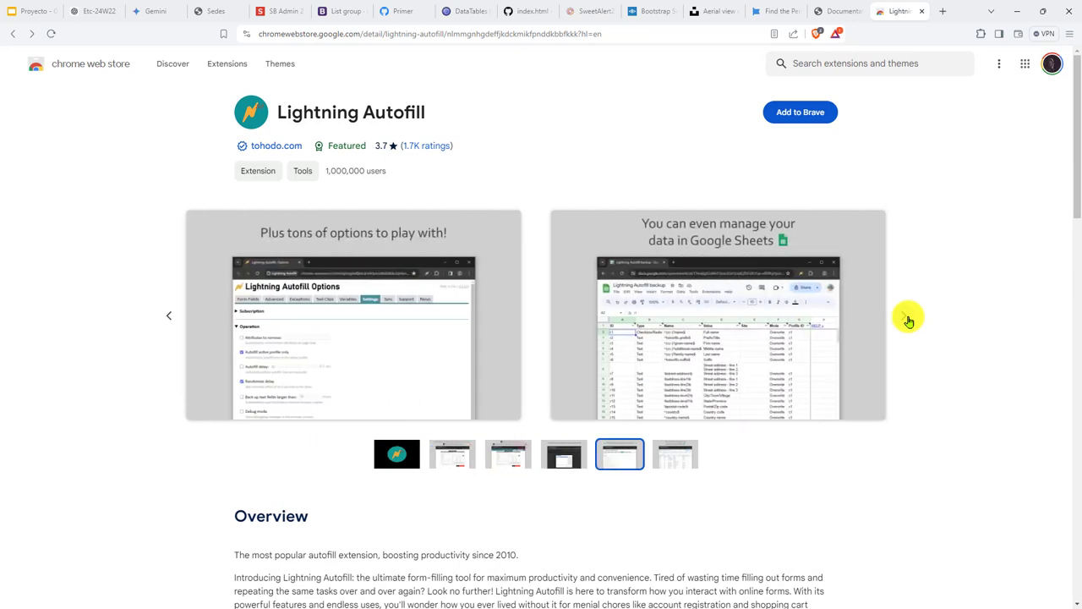
pyautogui.click(908, 320)
pyautogui.click(909, 319)
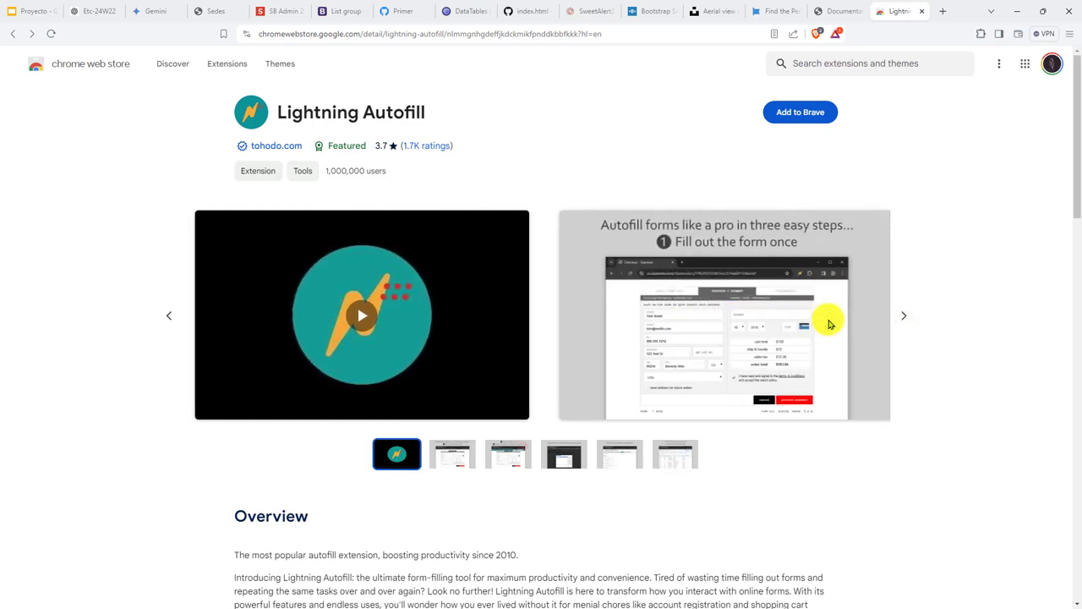
pyautogui.click(905, 320)
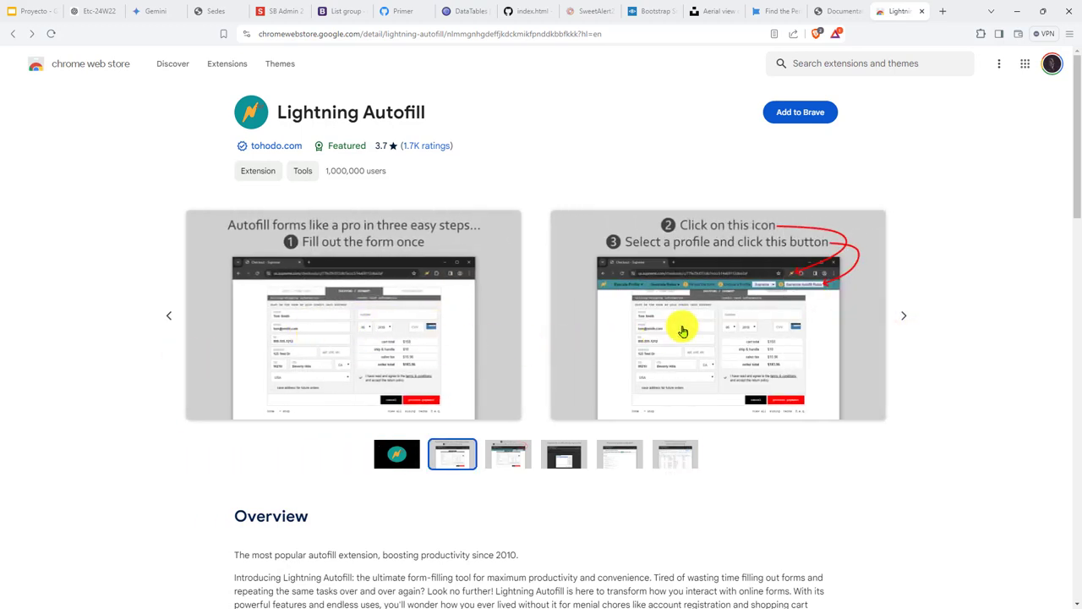
# Add Lightning Autofill to Brave, close its quick start guide, and return to the Sedes tab.
pyautogui.click(817, 117)
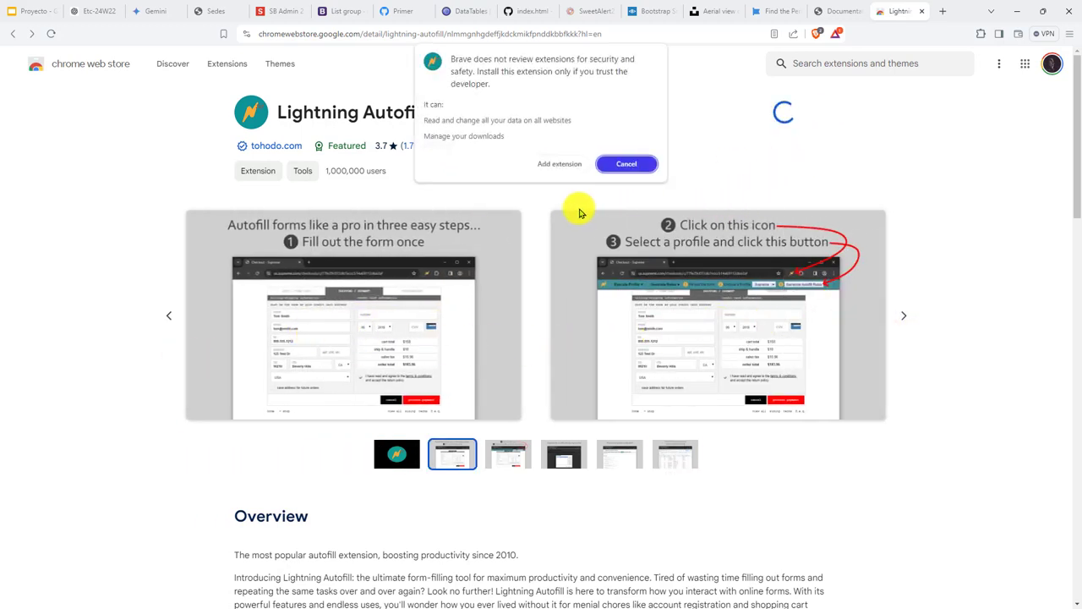
pyautogui.click(591, 165)
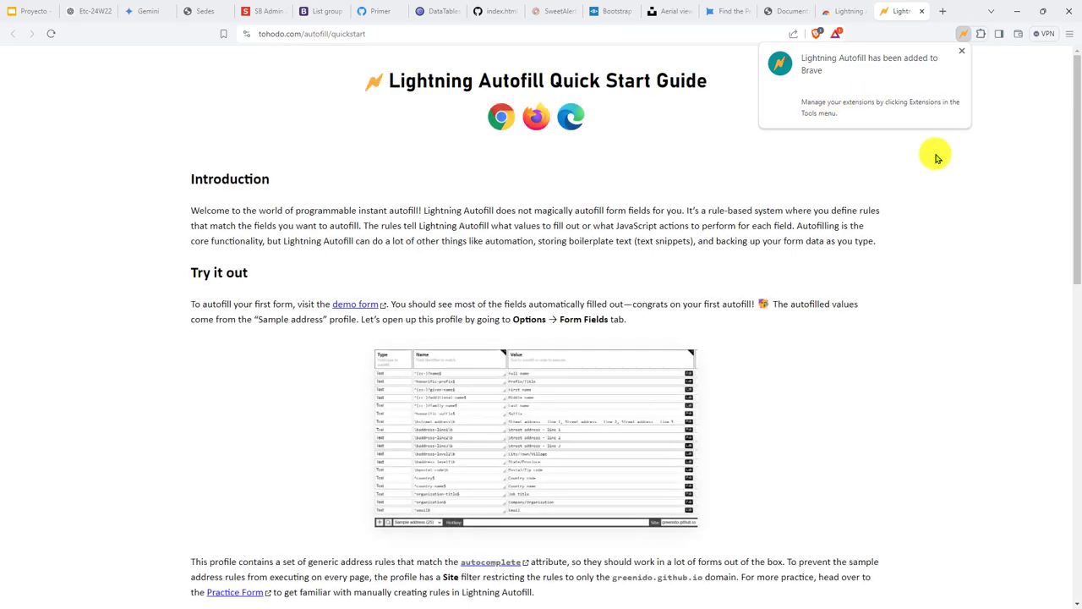
pyautogui.scroll(-15, 809, 162)
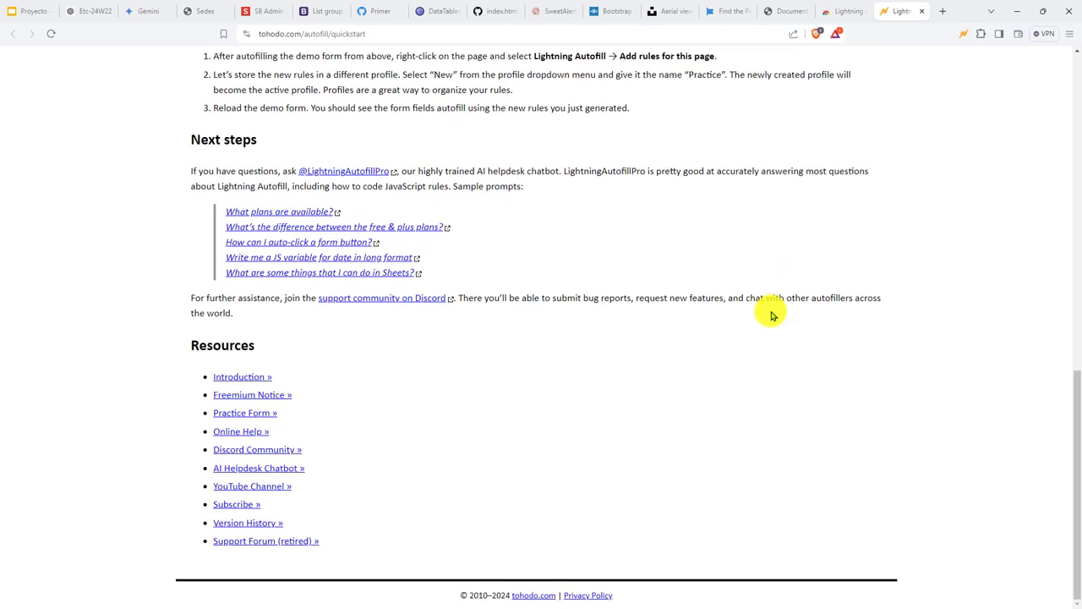
pyautogui.hotkey('ctrl', 'w')
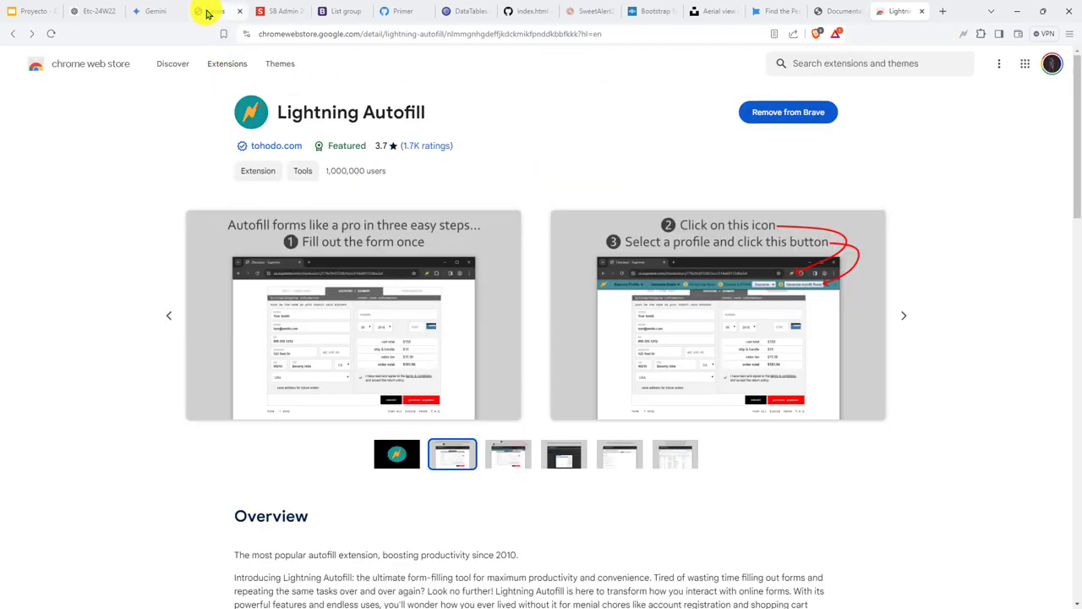
pyautogui.click(208, 12)
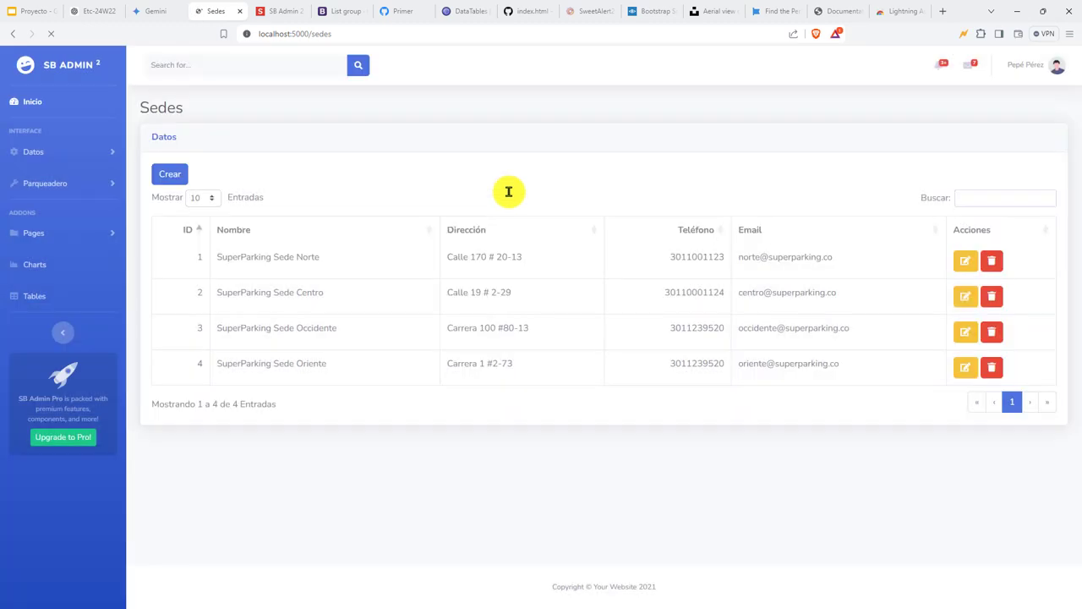
# In the Crear form, enter the Nombre SuperParking Sede Sur and its Carrera address.
pyautogui.click(160, 175)
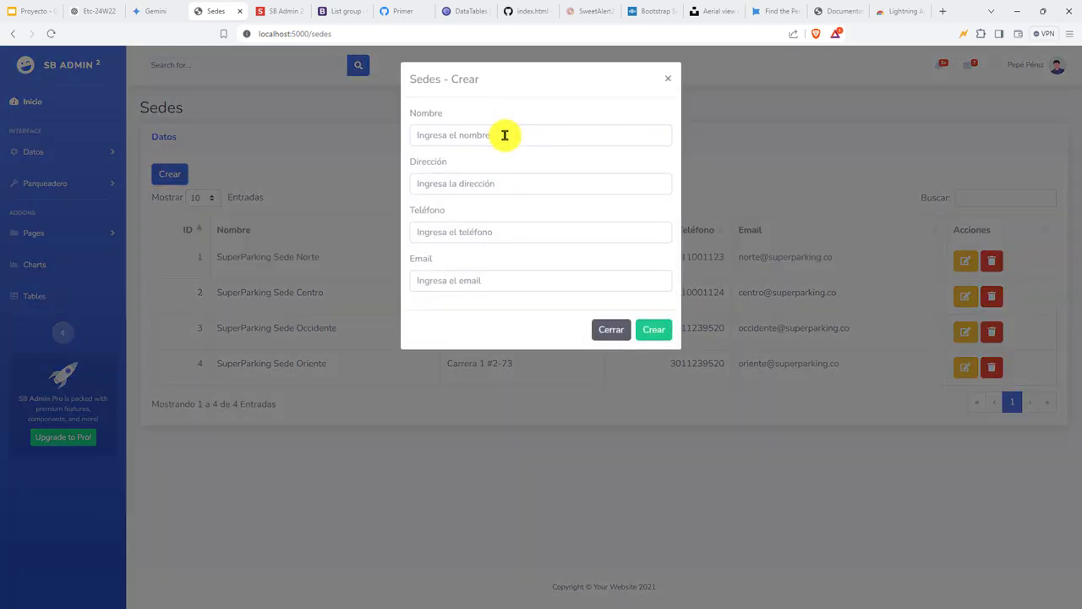
pyautogui.click(490, 136)
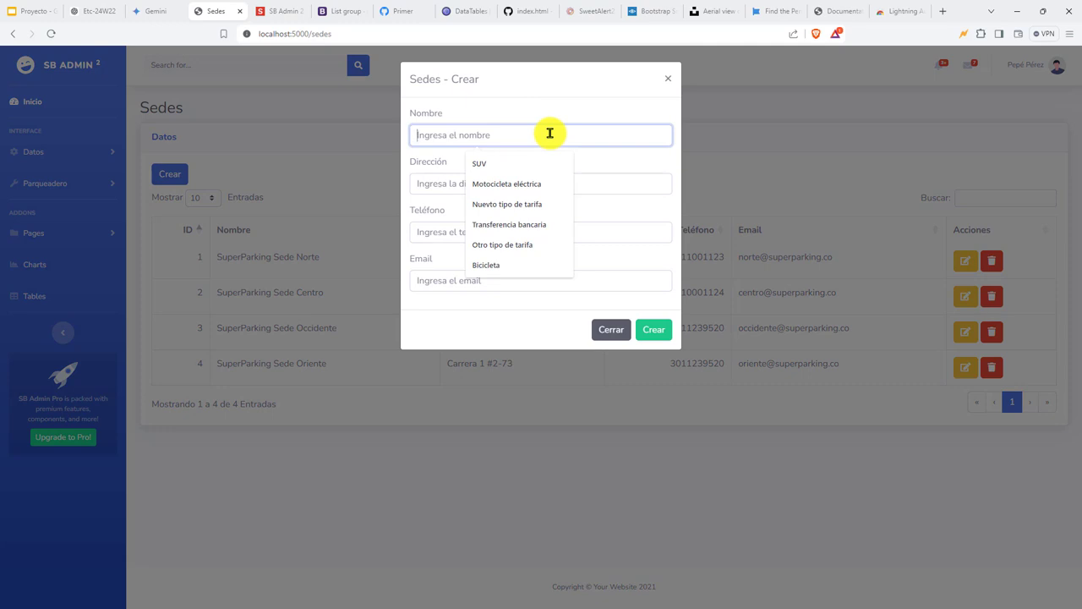
pyautogui.write('SuperParking Sede Sur')
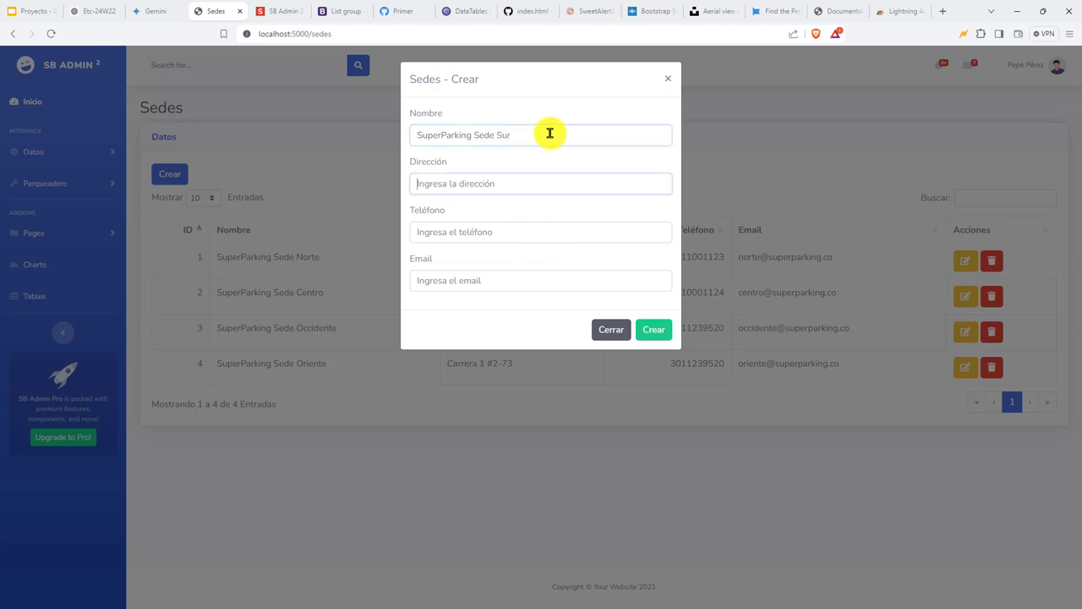
pyautogui.press('Tab')
pyautogui.write('C')
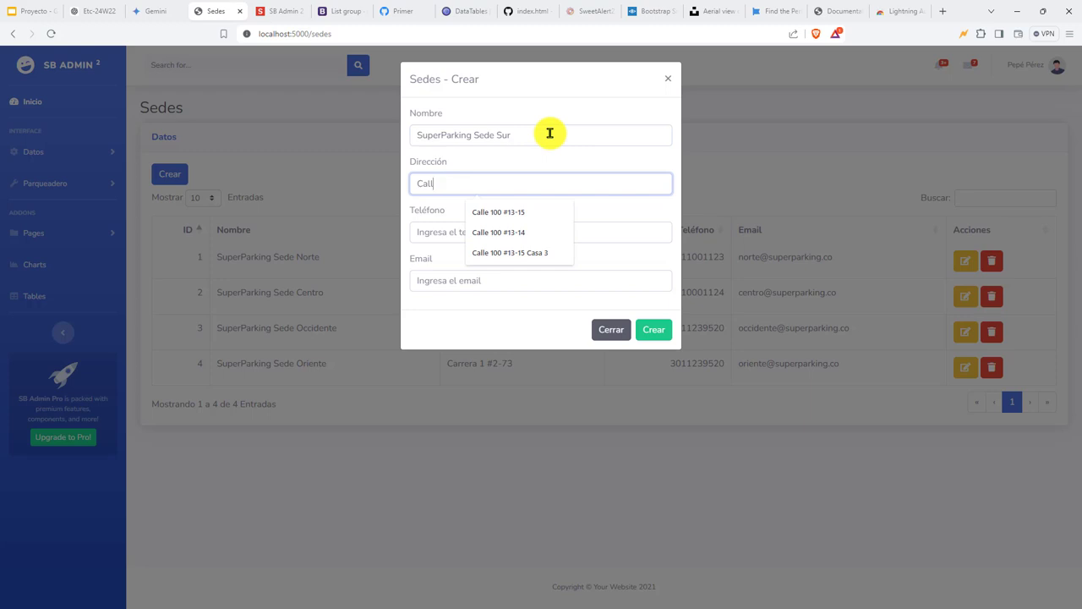
pyautogui.write('all')
pyautogui.press('BackSpace')
pyautogui.press('BackSpace')
pyautogui.press('BackSpace')
pyautogui.press('BackSpace')
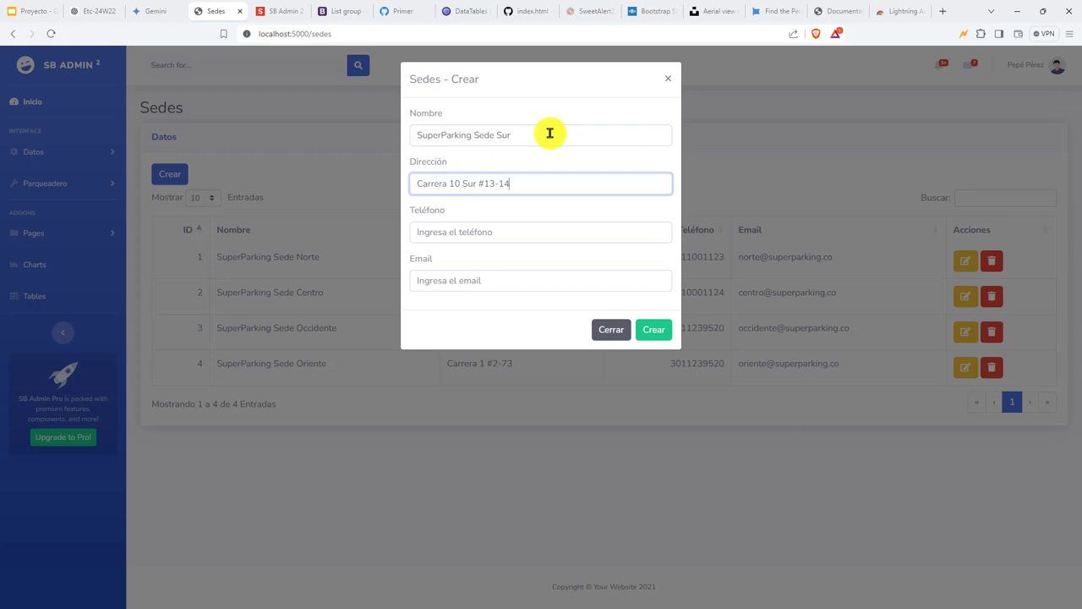
# Fill in the sede's phone number and e-mail address.
pyautogui.press('Tab')
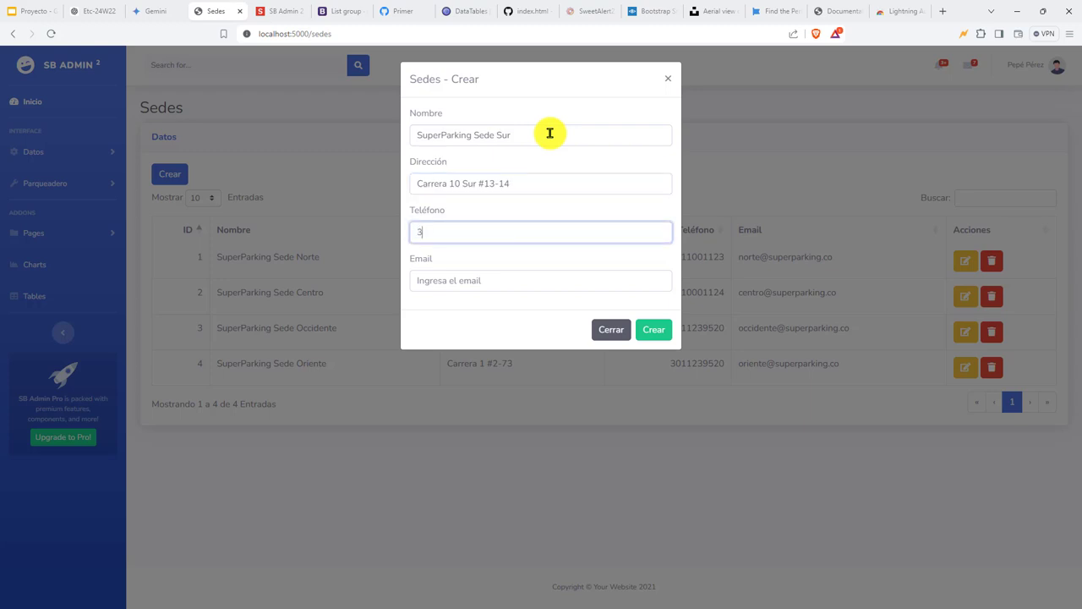
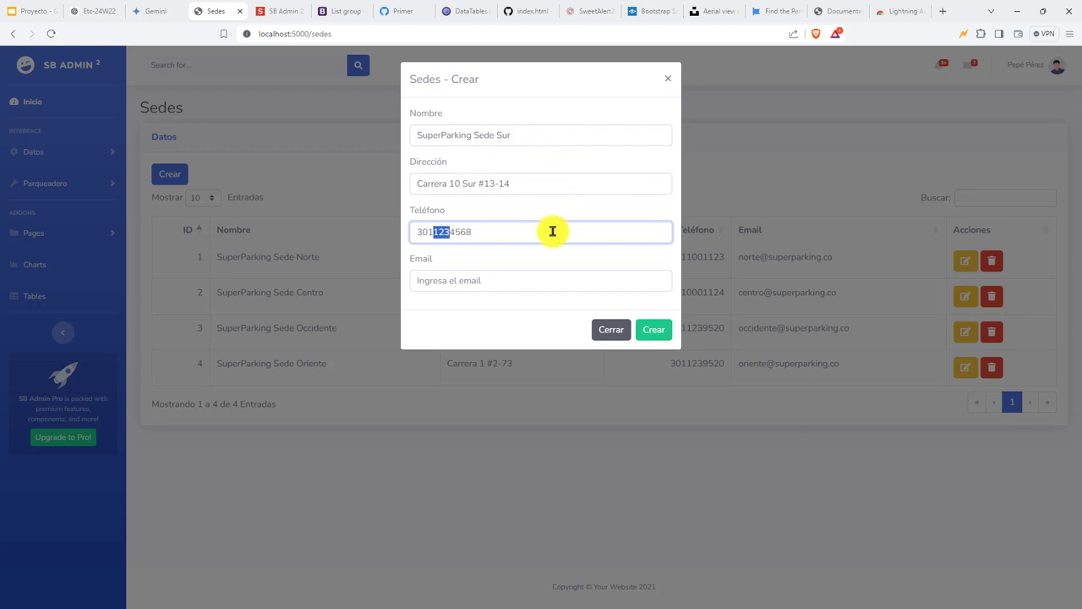
pyautogui.hotkey('shift', 'Tab')
pyautogui.hotkey('shift', 'Tab')
pyautogui.press('Tab')
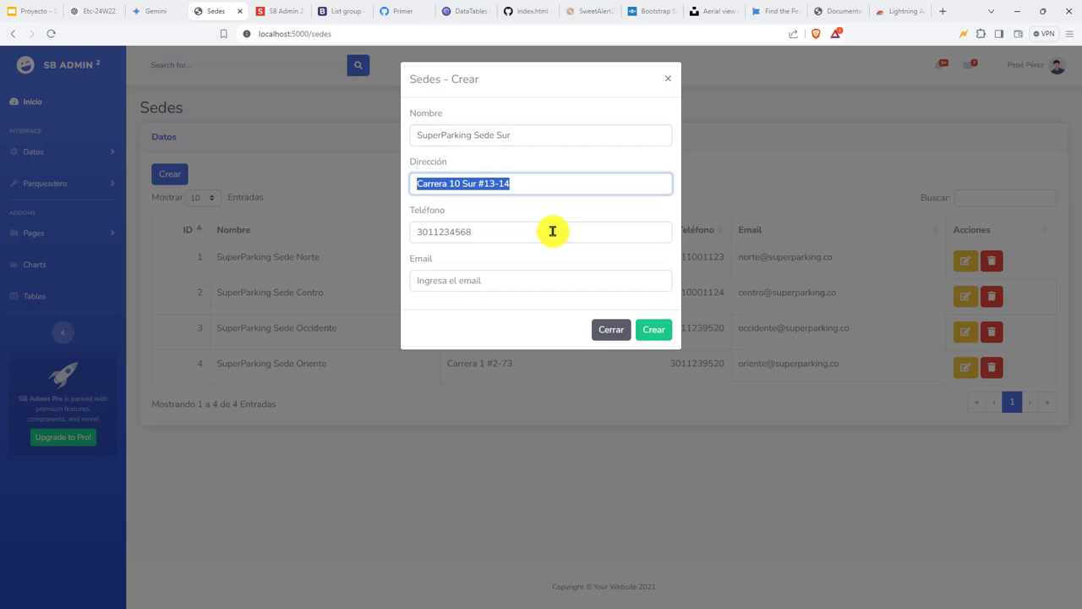
pyautogui.press('Tab')
pyautogui.click(552, 232)
pyautogui.click(521, 271)
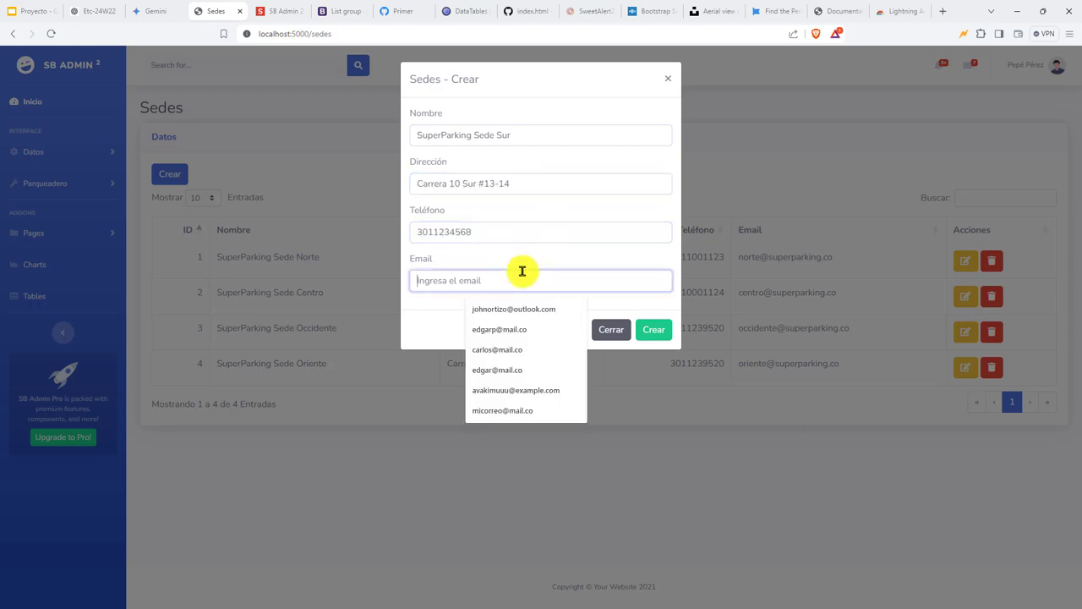
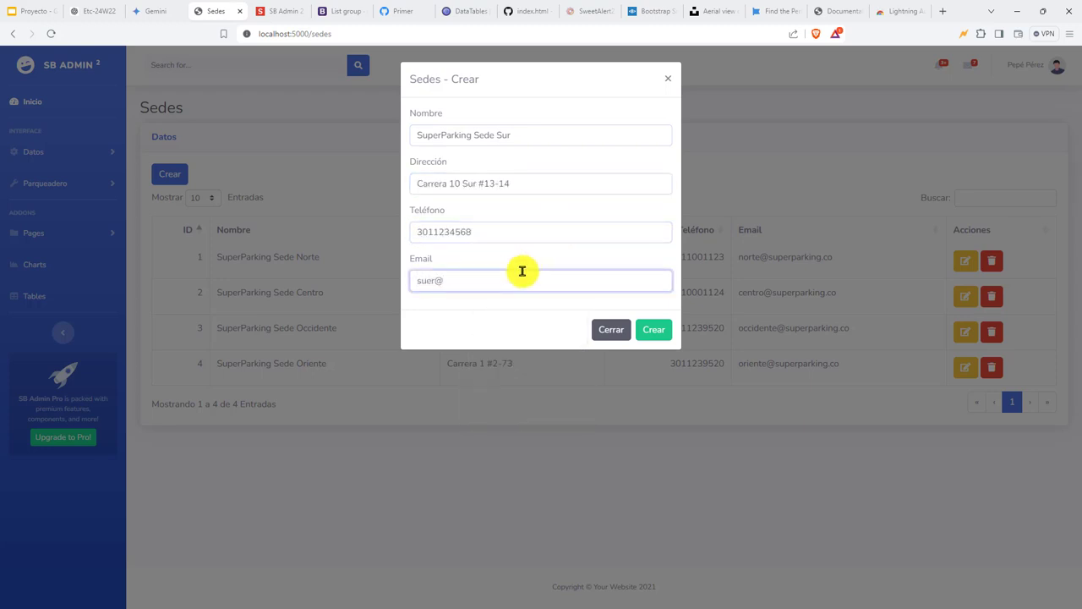
pyautogui.hotkey('ctrl', 'a')
pyautogui.click(466, 299)
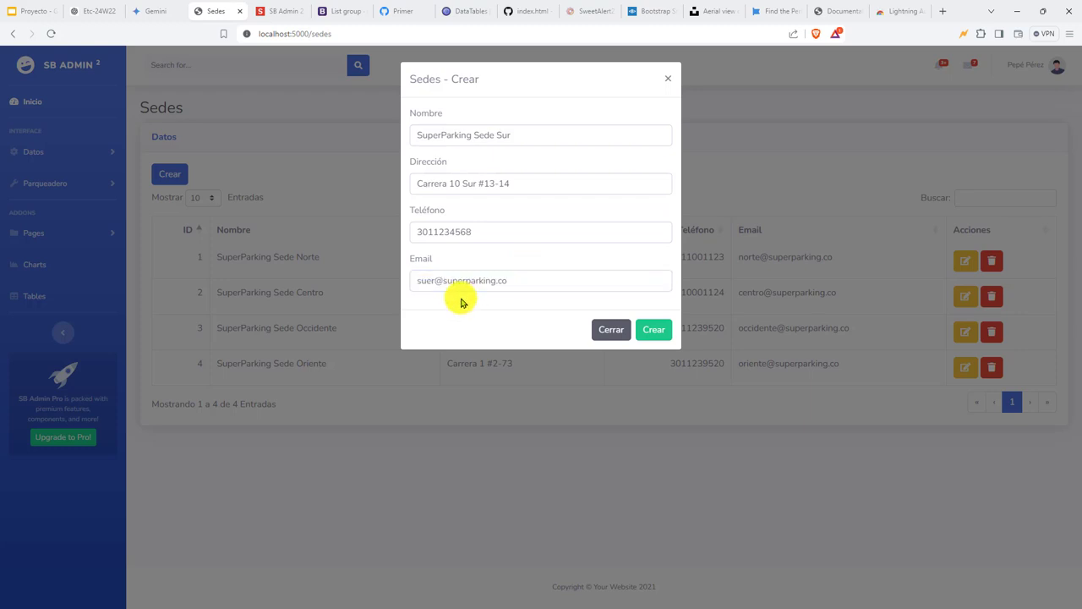
# In Lightning Autofill's Generate Rules, create a new profile named Sede.
pyautogui.click(963, 34)
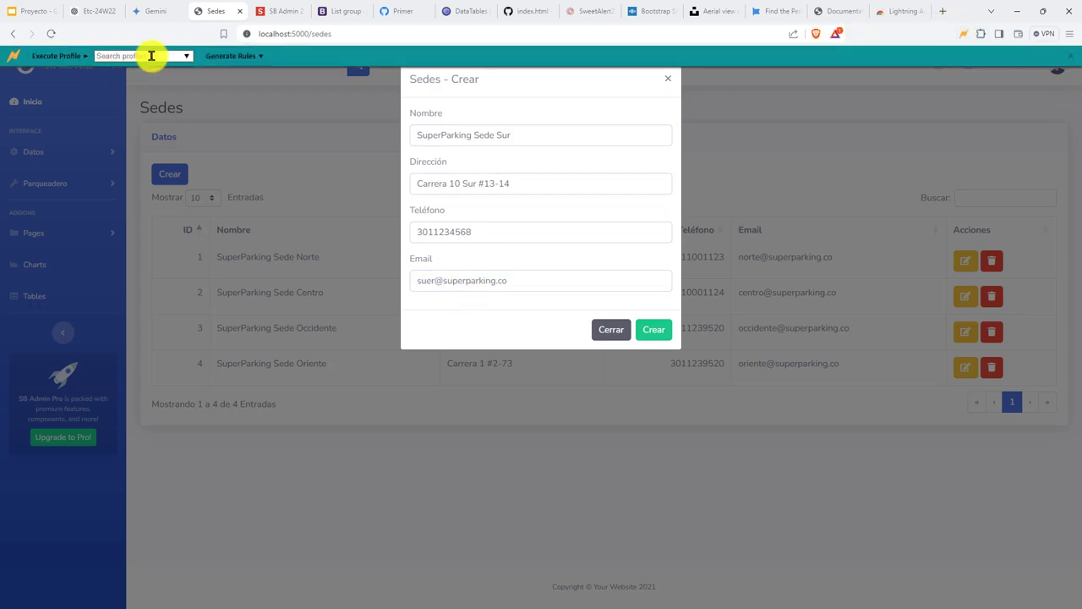
pyautogui.click(264, 58)
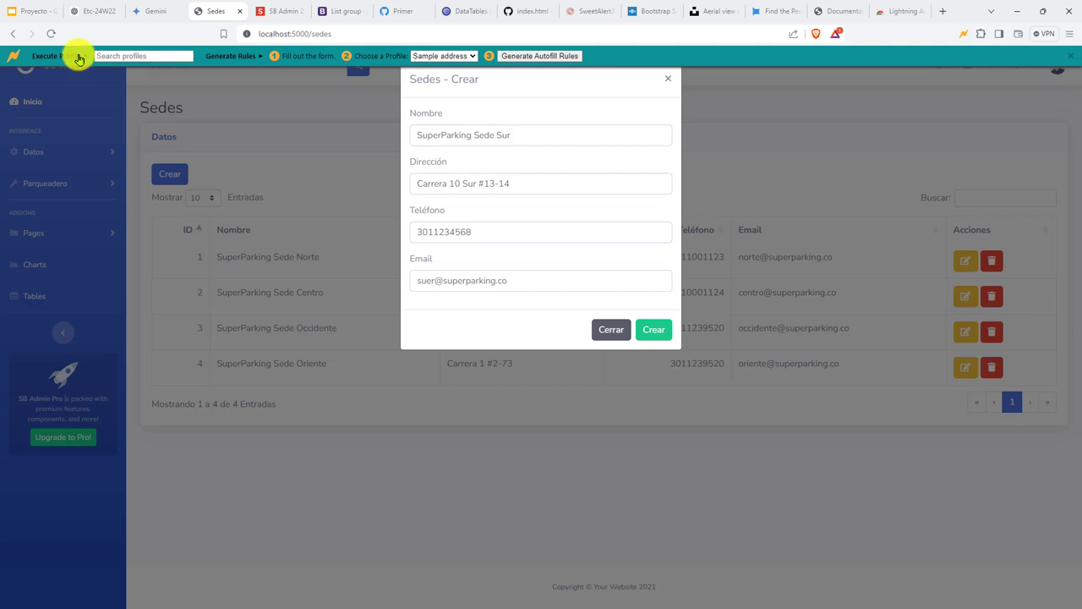
pyautogui.click(340, 56)
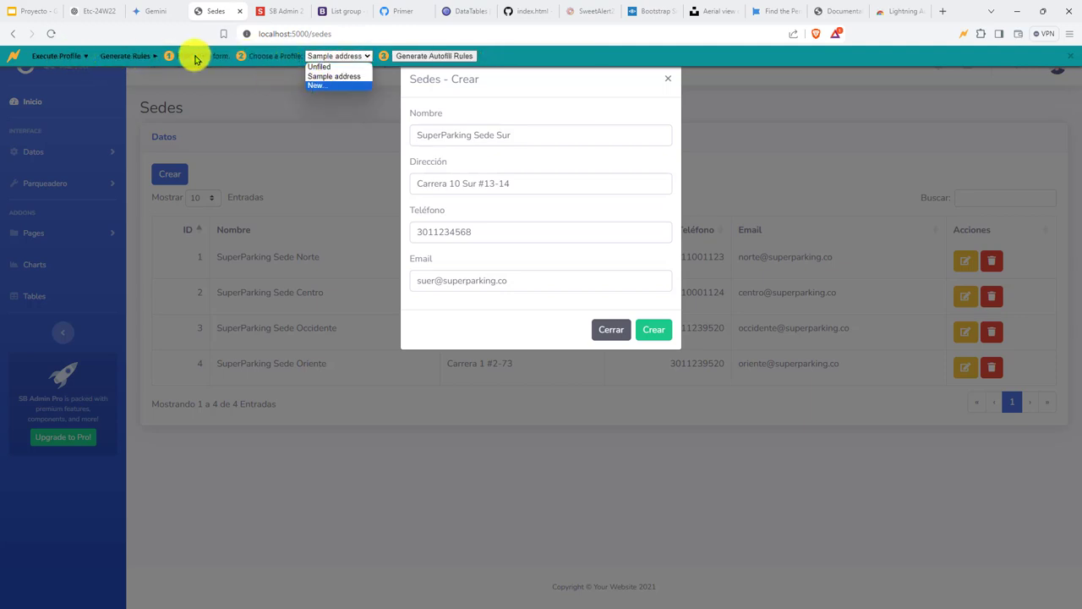
pyautogui.click(948, 31)
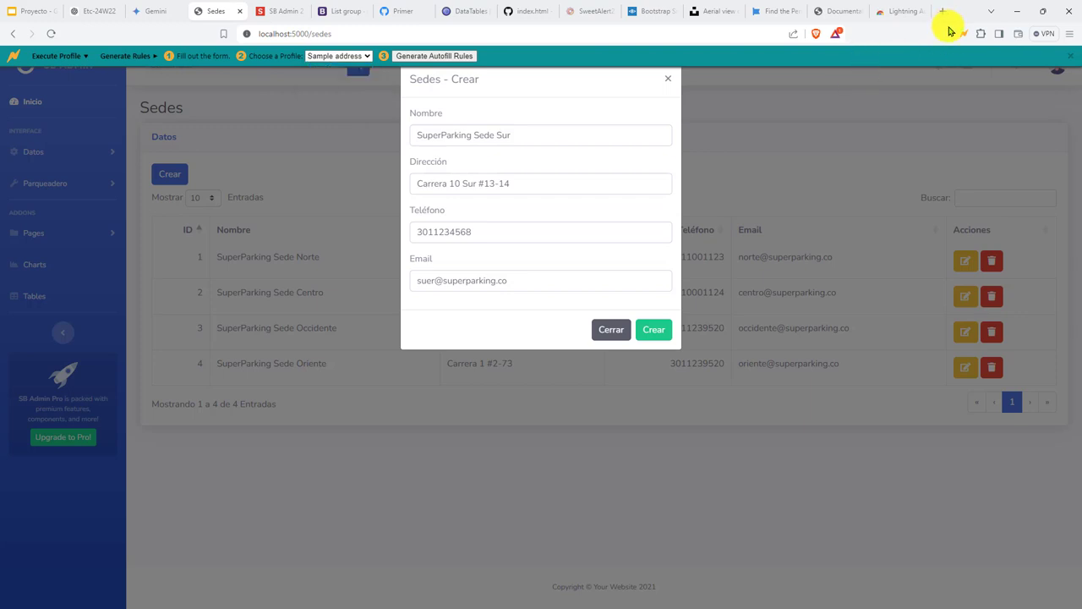
pyautogui.click(1071, 55)
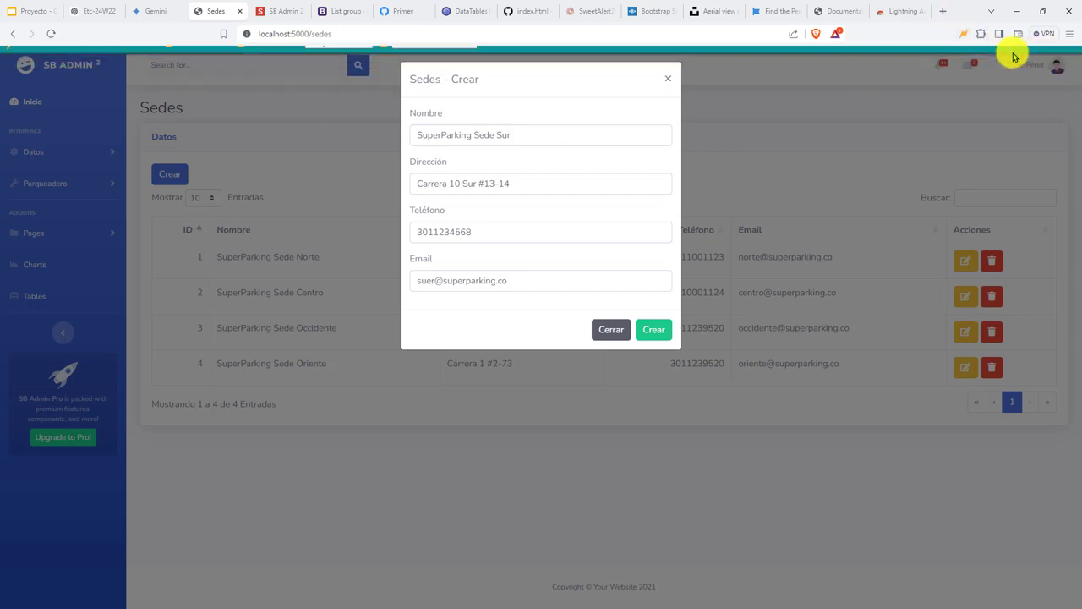
pyautogui.click(961, 34)
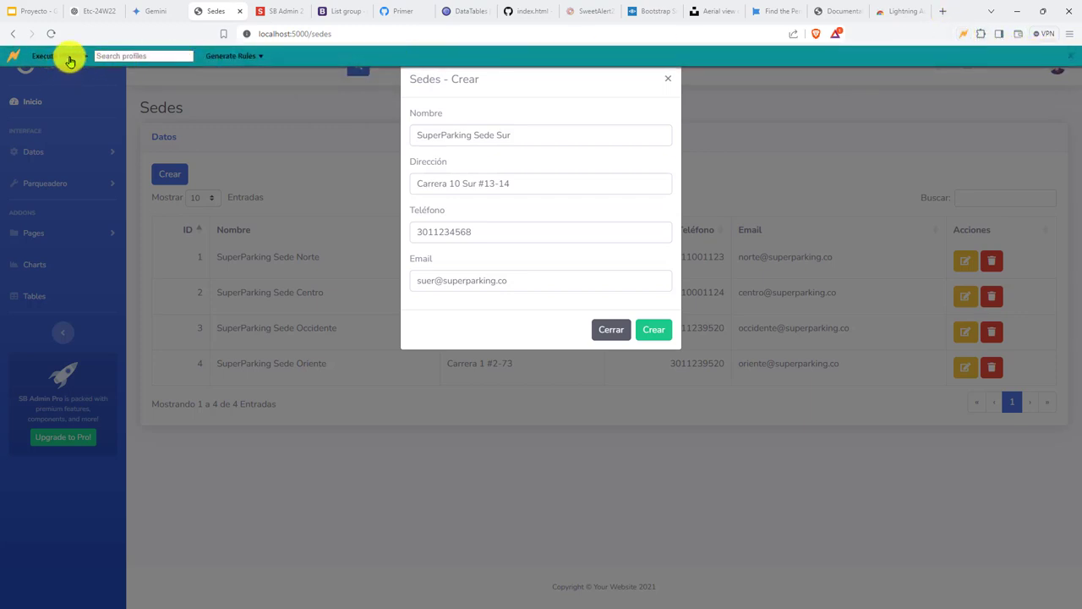
pyautogui.click(231, 56)
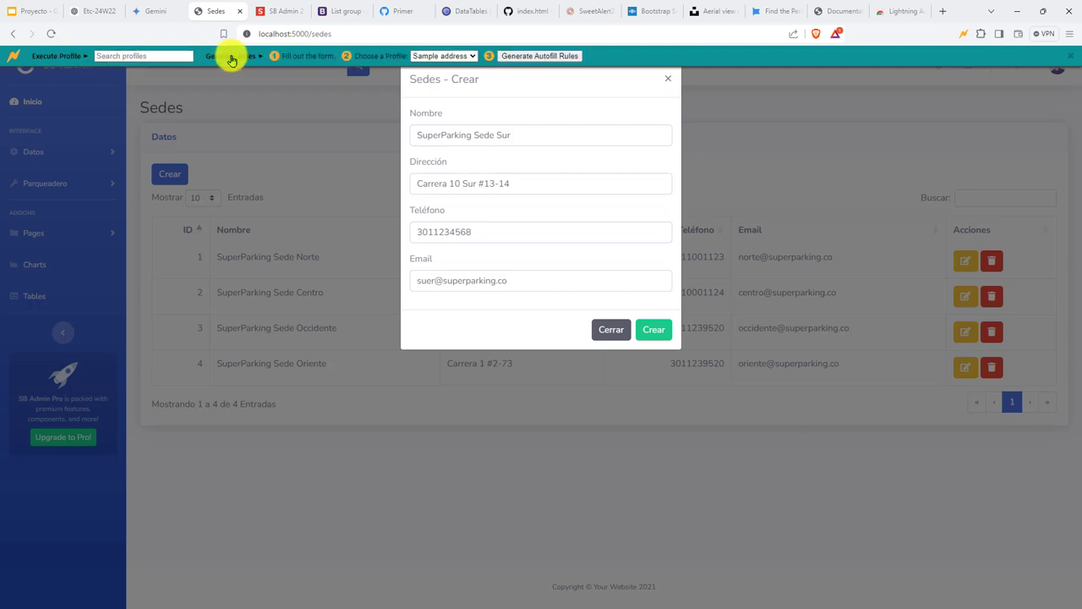
pyautogui.click(449, 56)
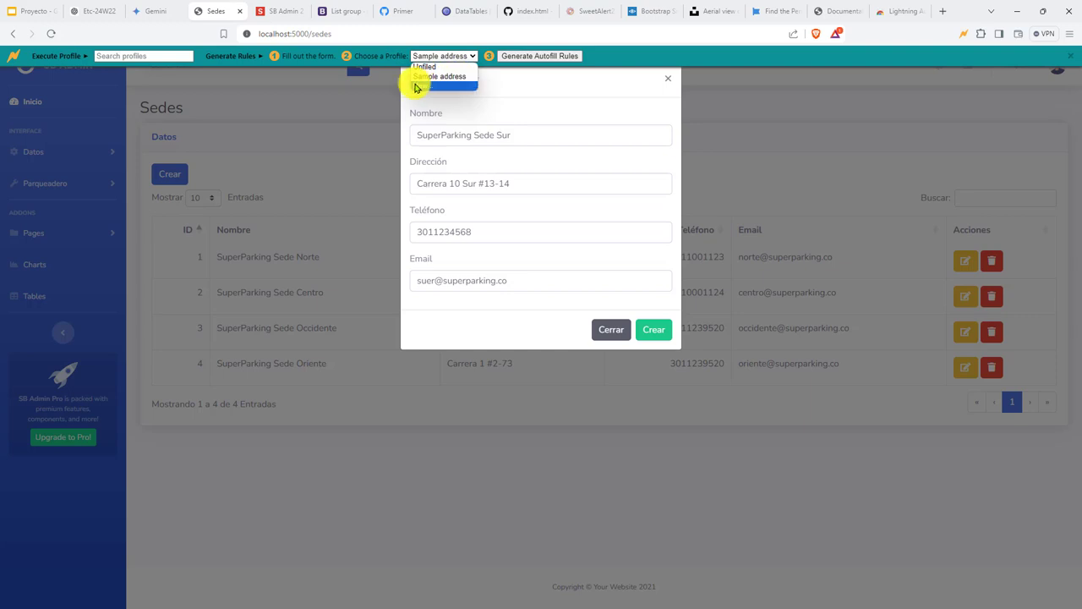
pyautogui.click(436, 86)
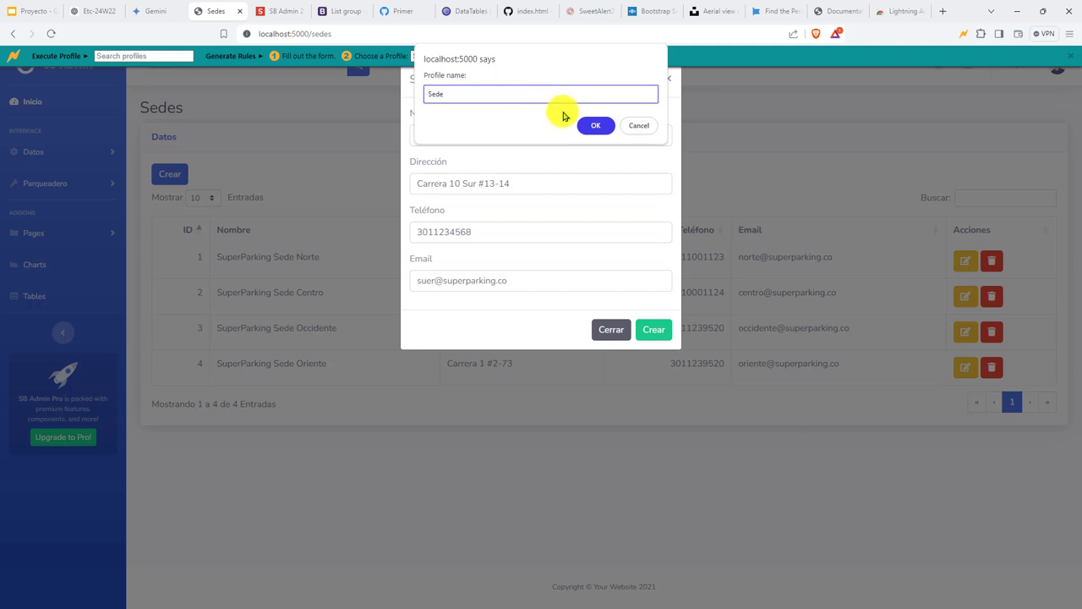
pyautogui.click(596, 125)
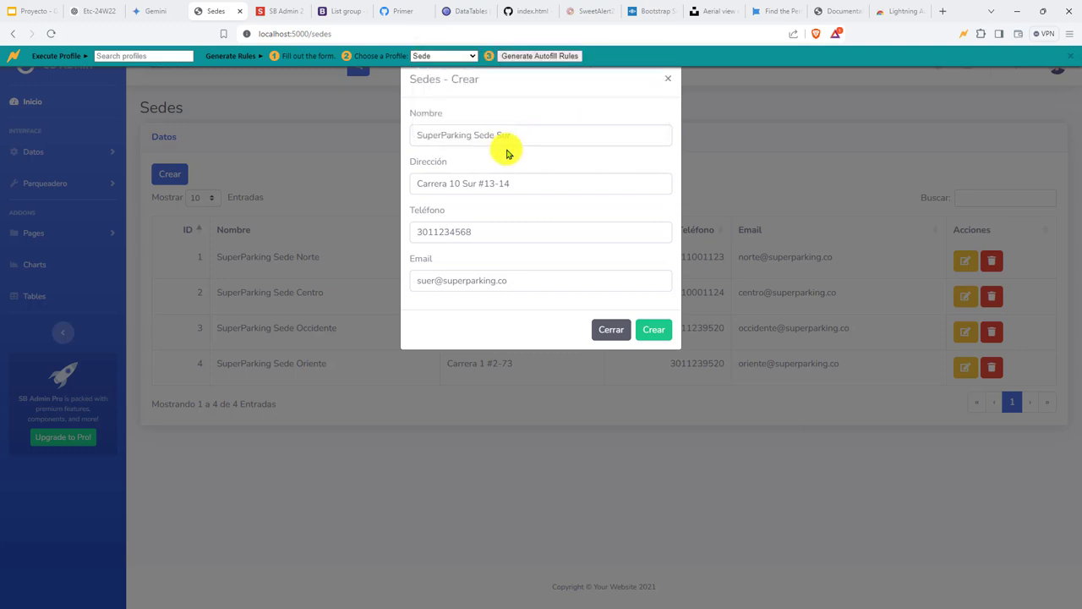
# Generate the autofill rules, reload, and save SuperParking Sede Sur from the prefilled Crear form.
pyautogui.click(536, 60)
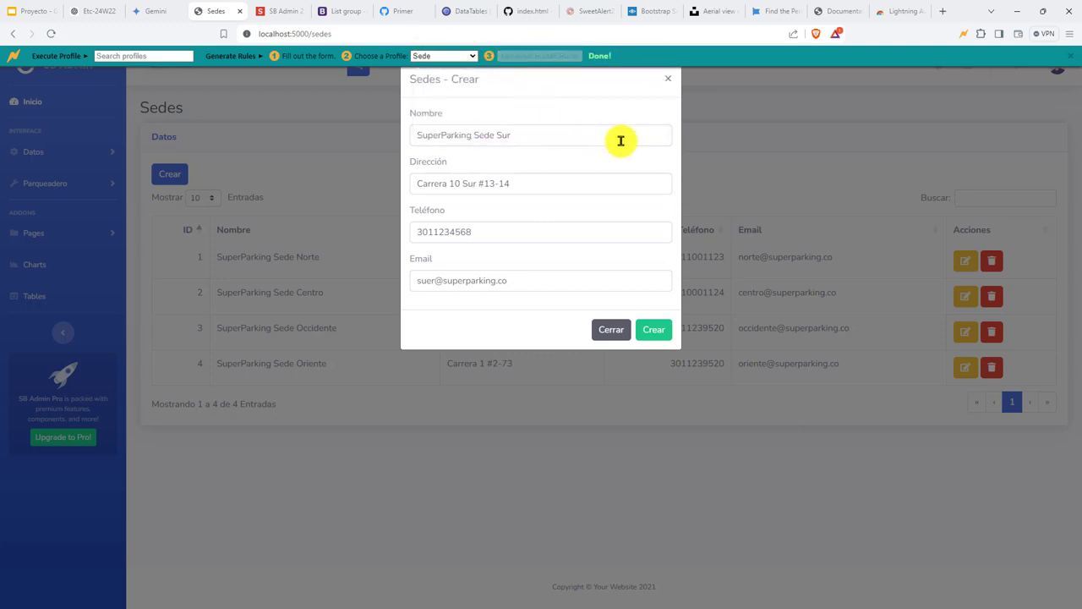
pyautogui.press('Return')
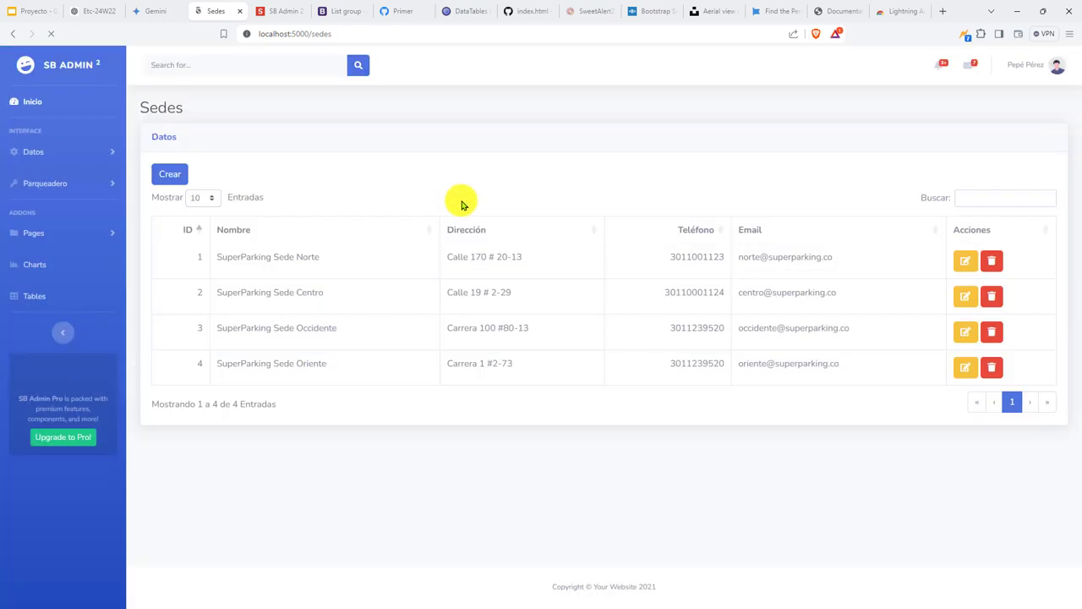
pyautogui.click(165, 176)
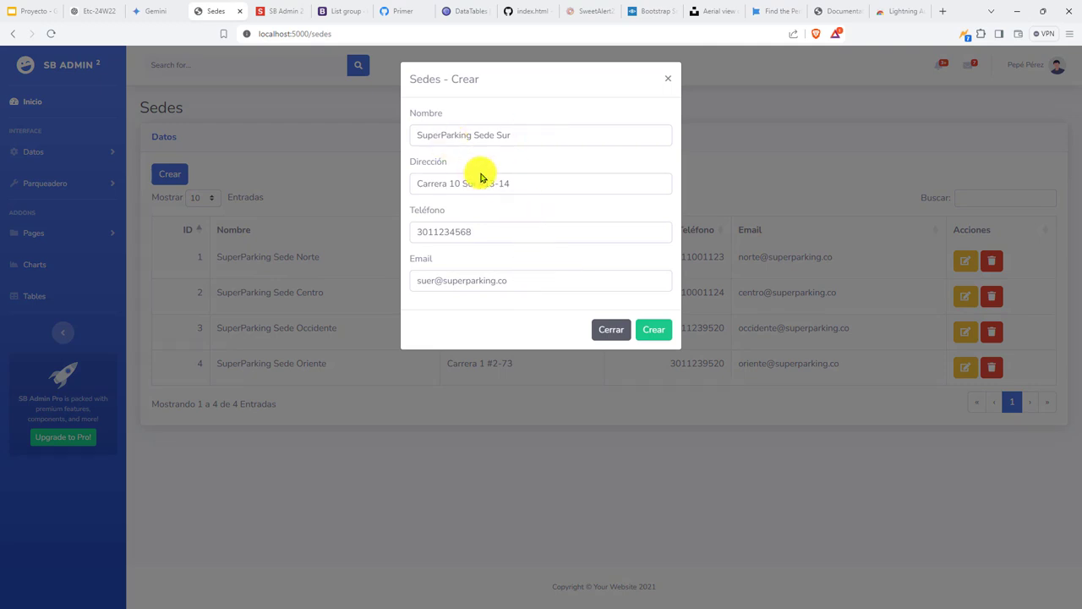
pyautogui.click(646, 331)
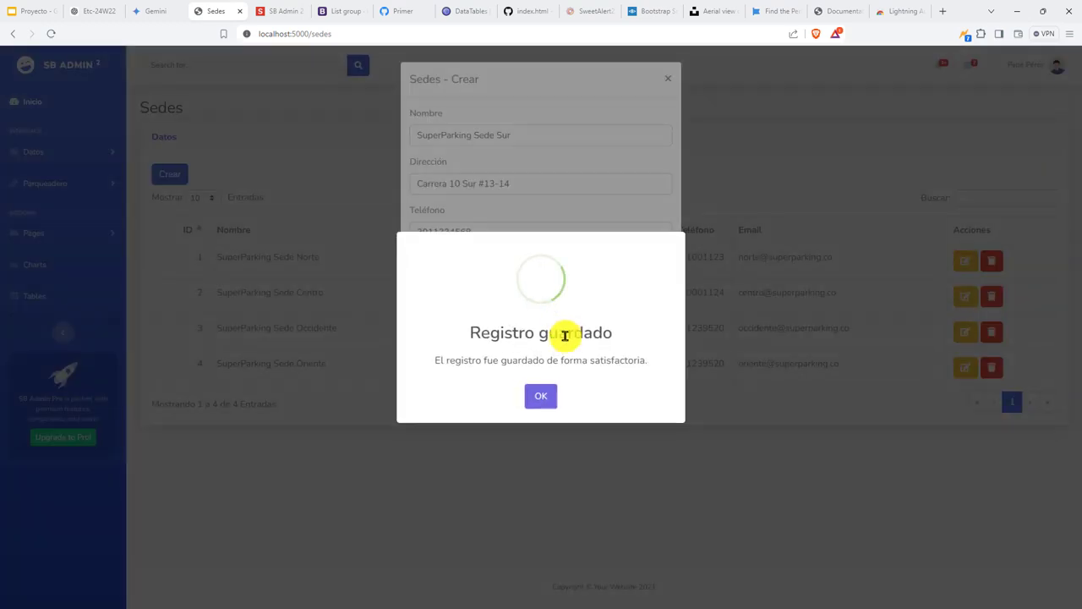
pyautogui.click(542, 395)
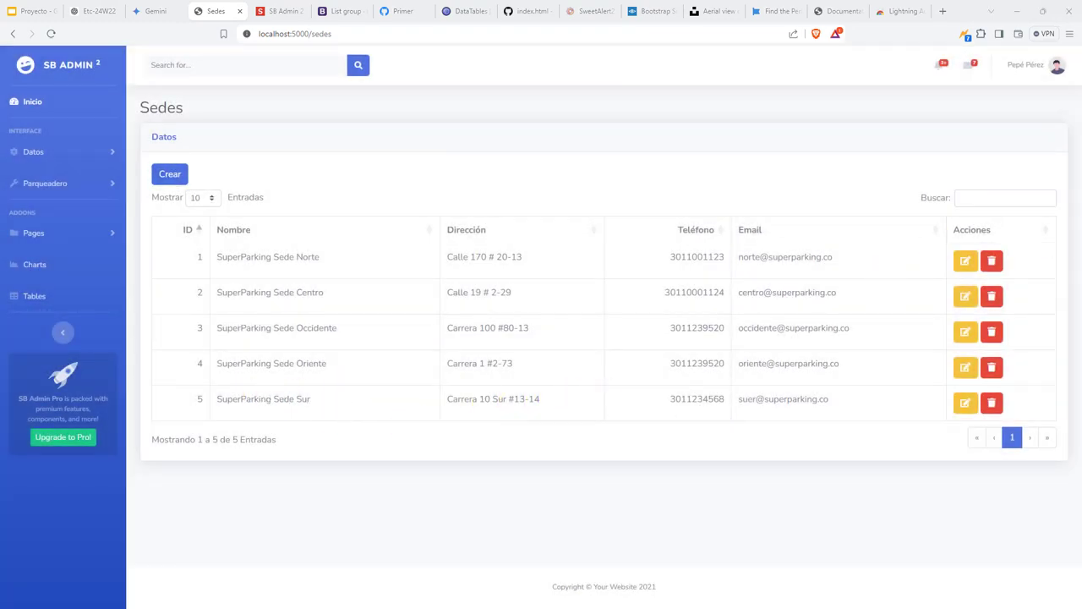
pyautogui.hotkey('alt', 'Tab')
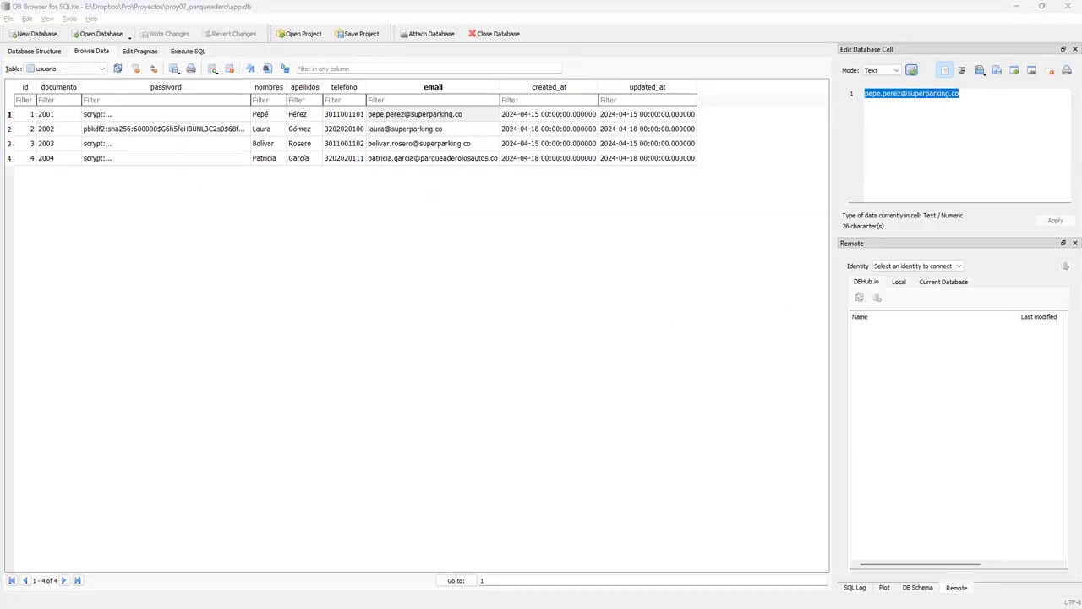
# Commit app.db in GitHub Desktop with summary 'Agregación satisfactoria de sedes'.
pyautogui.hotkey('alt', 'Tab')
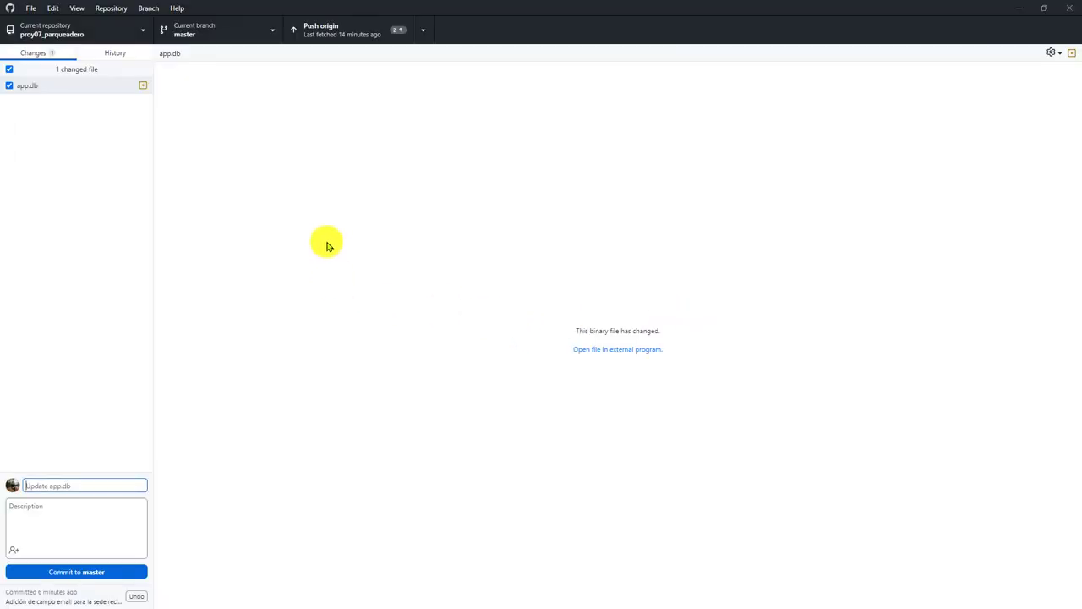
pyautogui.write('Agregación satisfactoria de')
pyautogui.write('sedes')
pyautogui.hotkey('ctrl', 'Return')
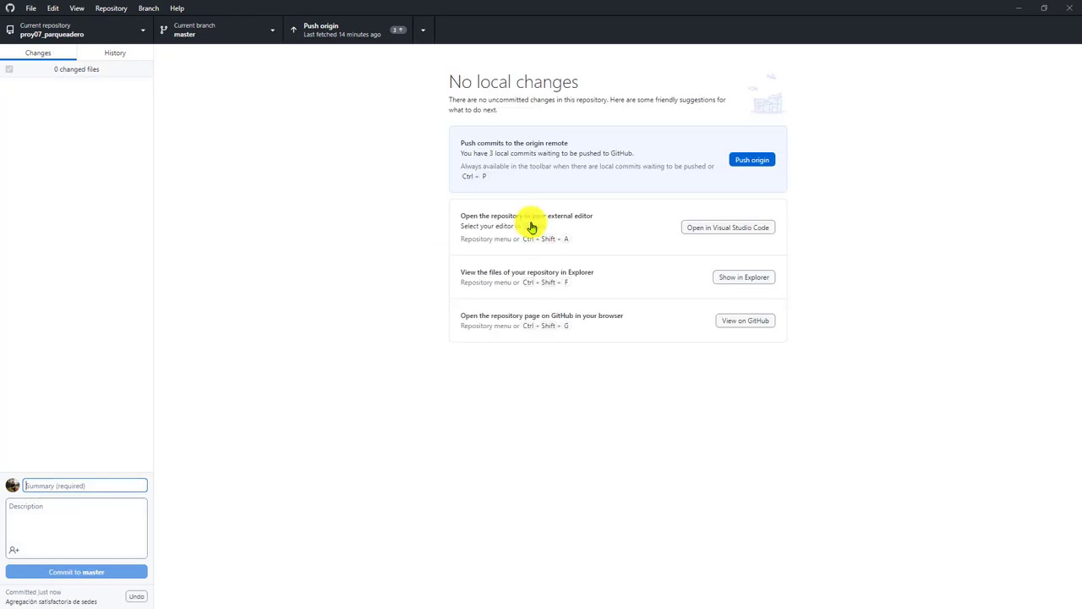
pyautogui.hotkey('alt', 'Tab')
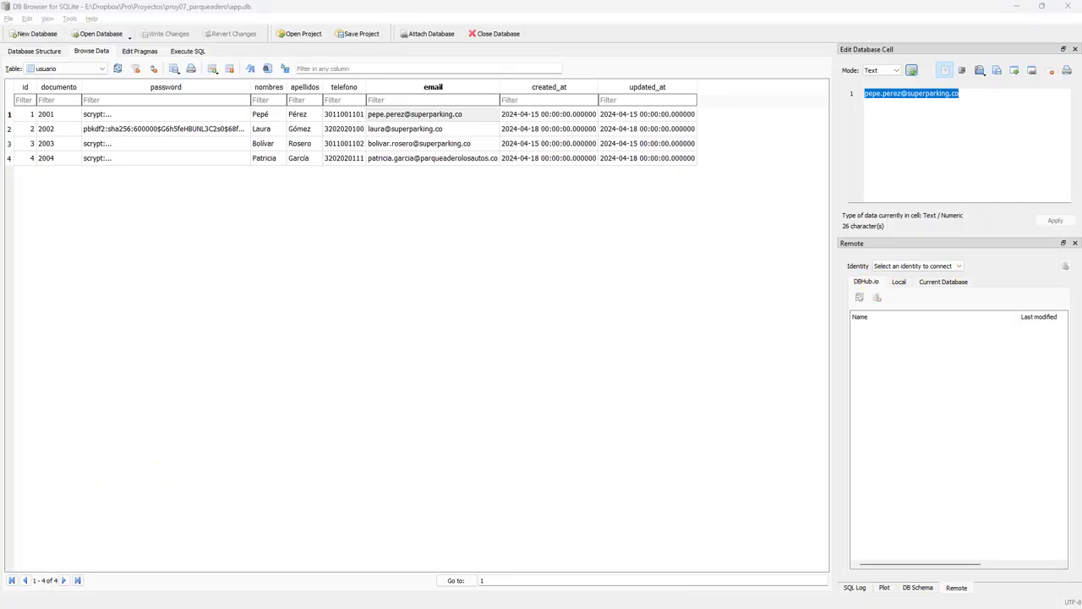
# Back on the Sedes page, expand the Parqueadero section in the sidebar.
pyautogui.hotkey('alt', 'Tab')
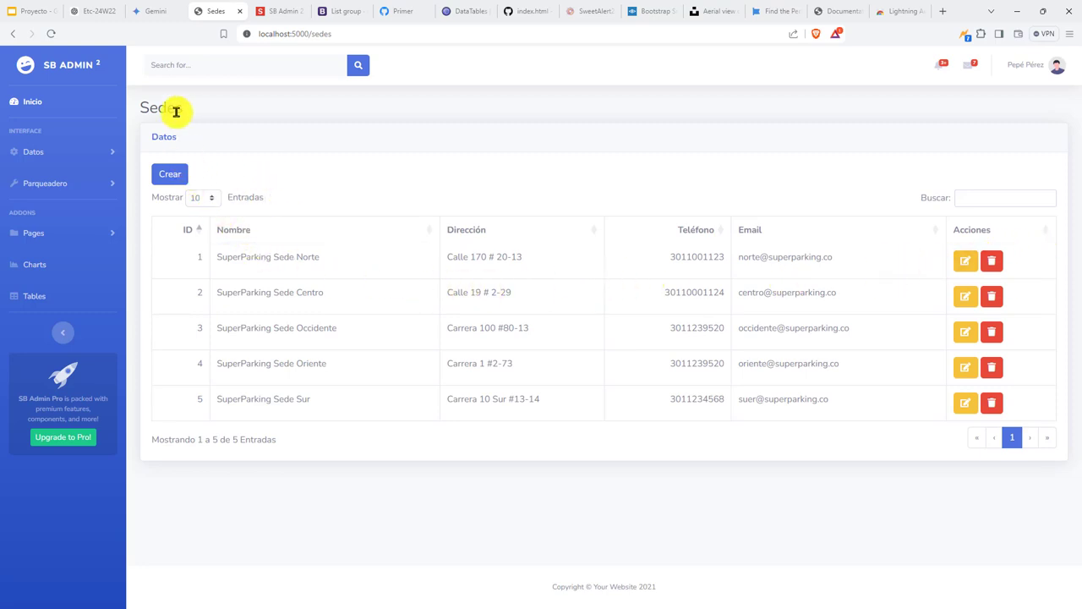
pyautogui.moveTo(183, 109); pyautogui.dragTo(109, 116)
pyautogui.click(291, 112)
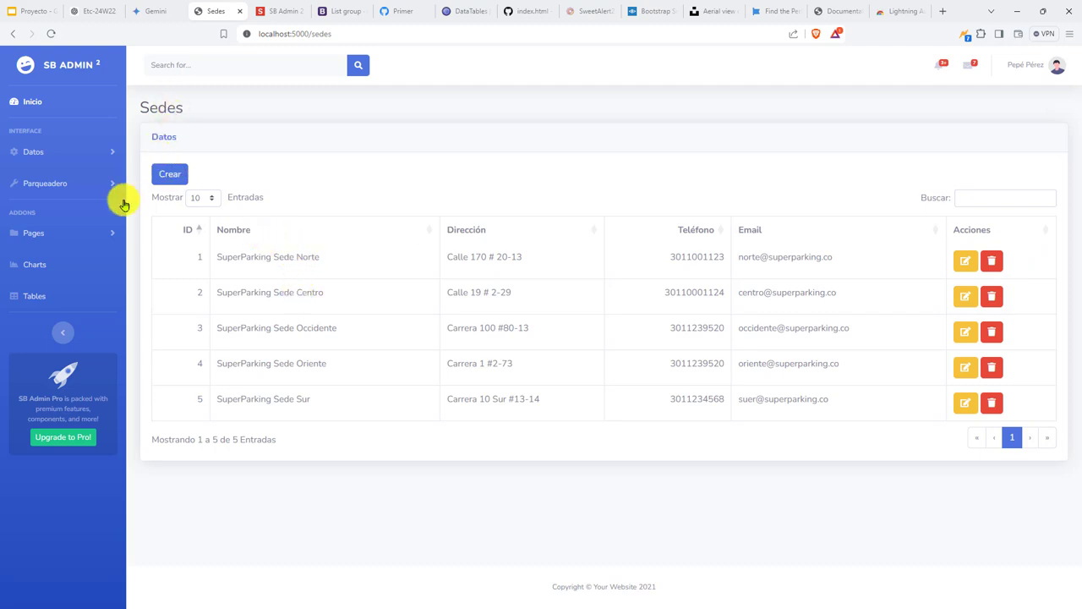
pyautogui.click(78, 234)
pyautogui.click(54, 184)
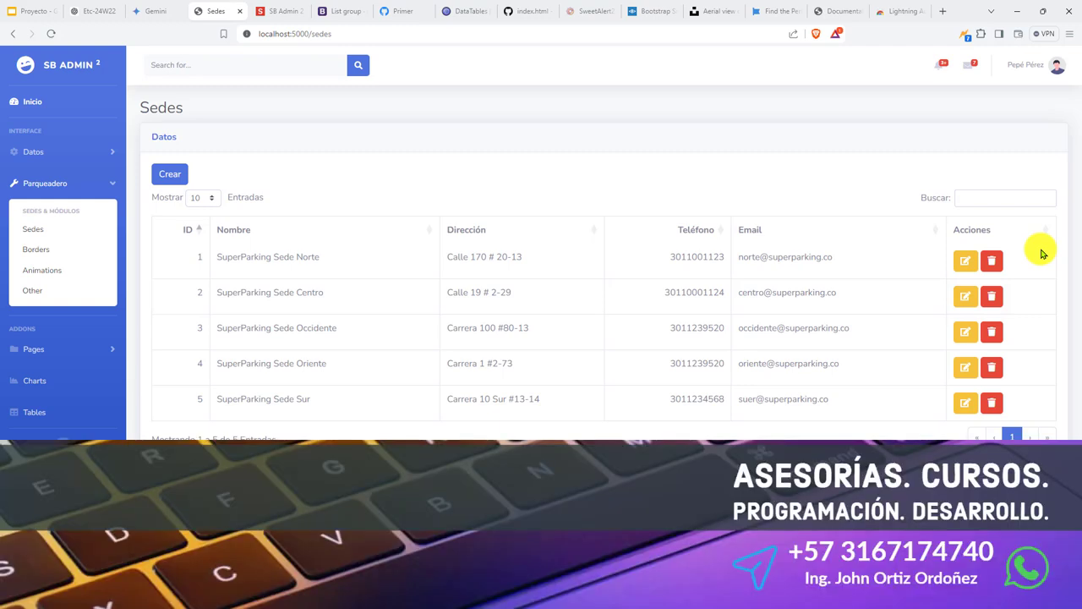
# Push the local commits to origin from GitHub Desktop.
pyautogui.hotkey('alt', 'Tab')
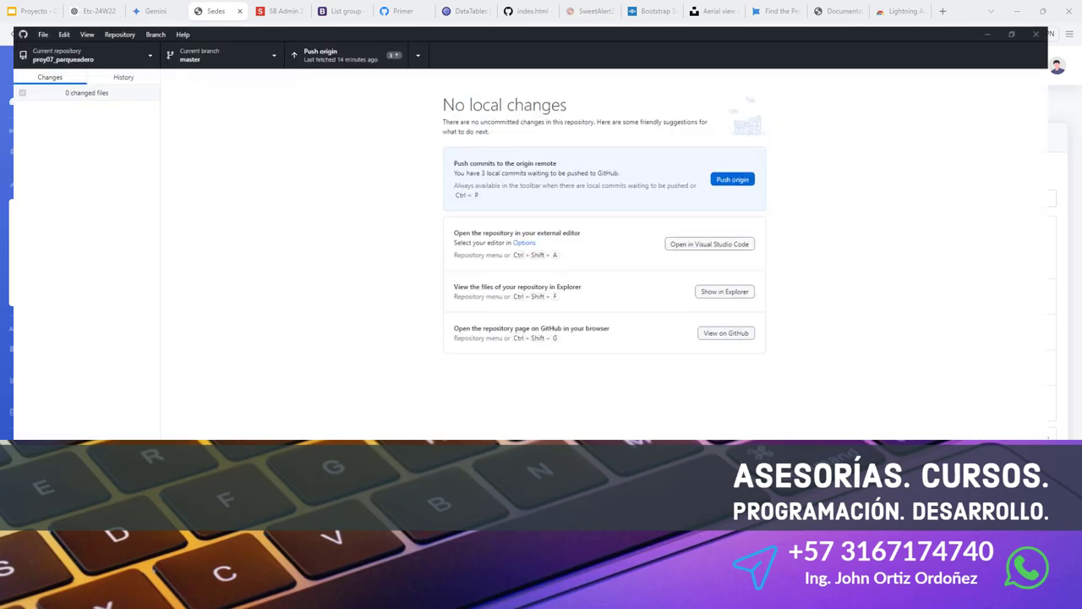
pyautogui.click(286, 29)
pyautogui.hotkey('alt', 'Tab')
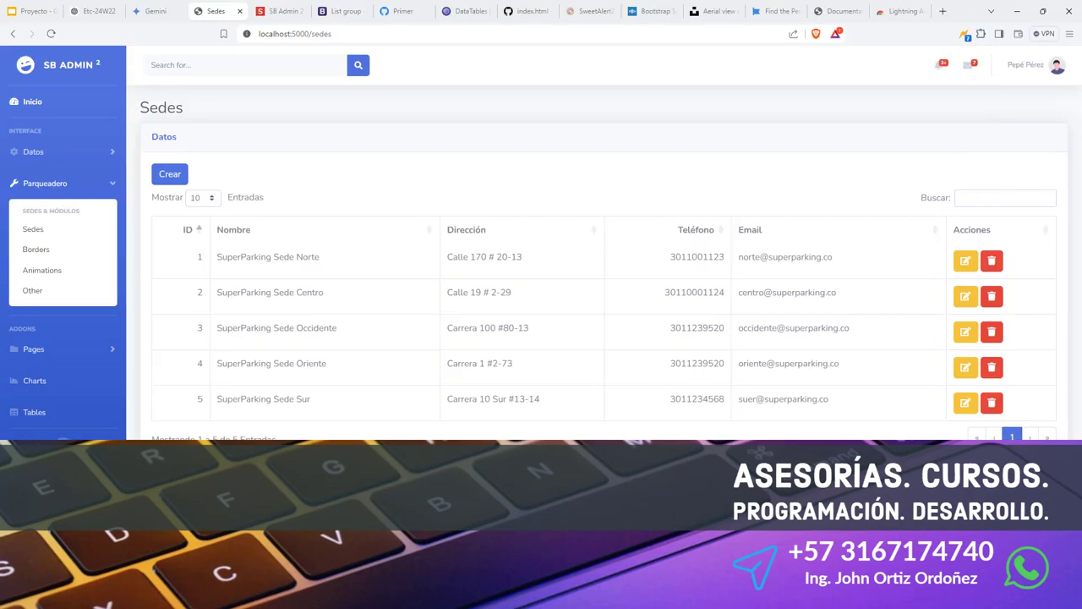